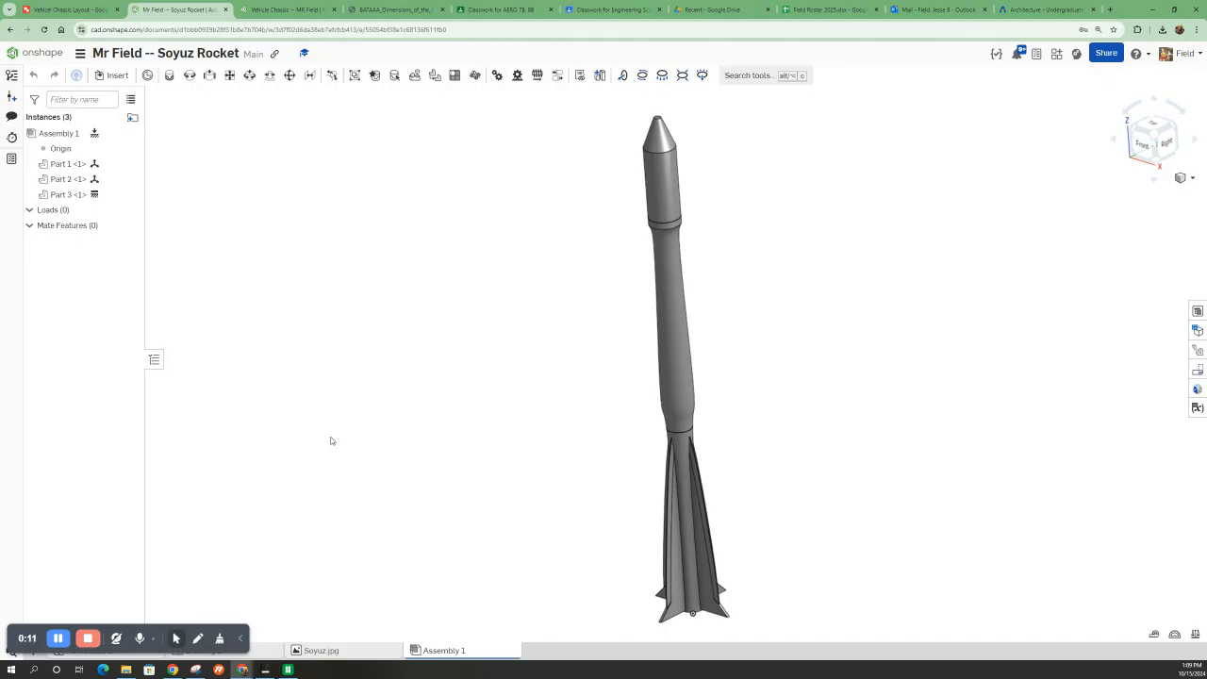
right_click_drag(536, 493, 502, 494)
key("1")
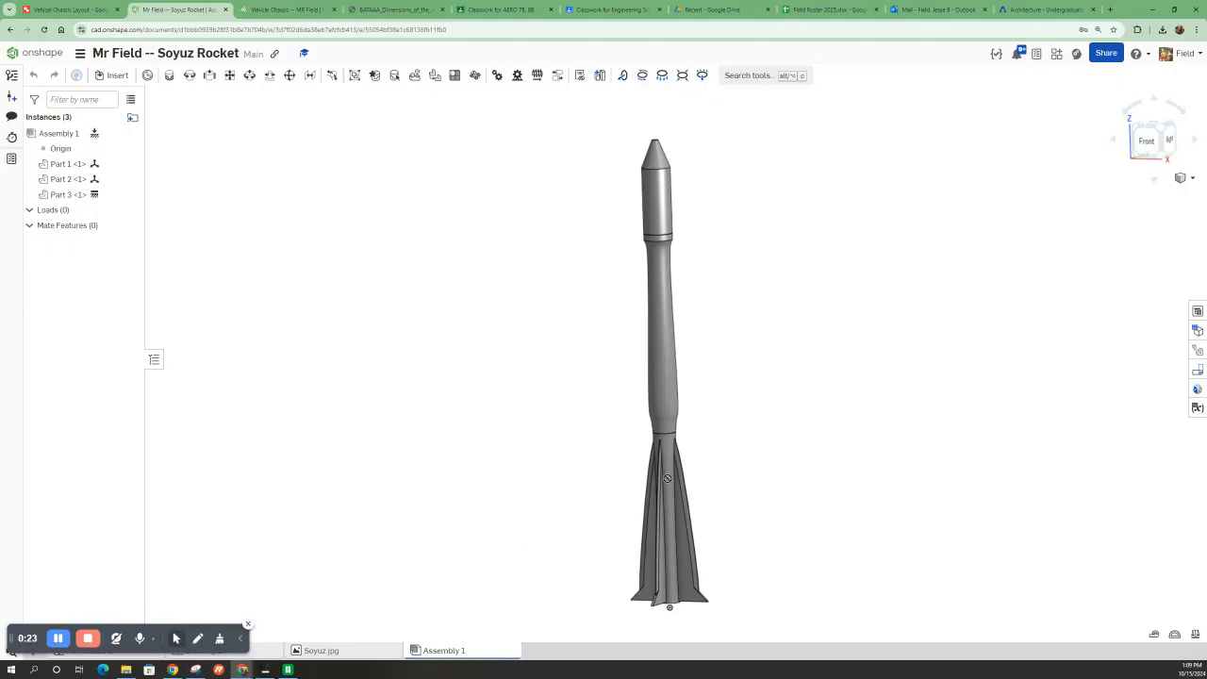
left_click_drag(12, 638, 885, 96)
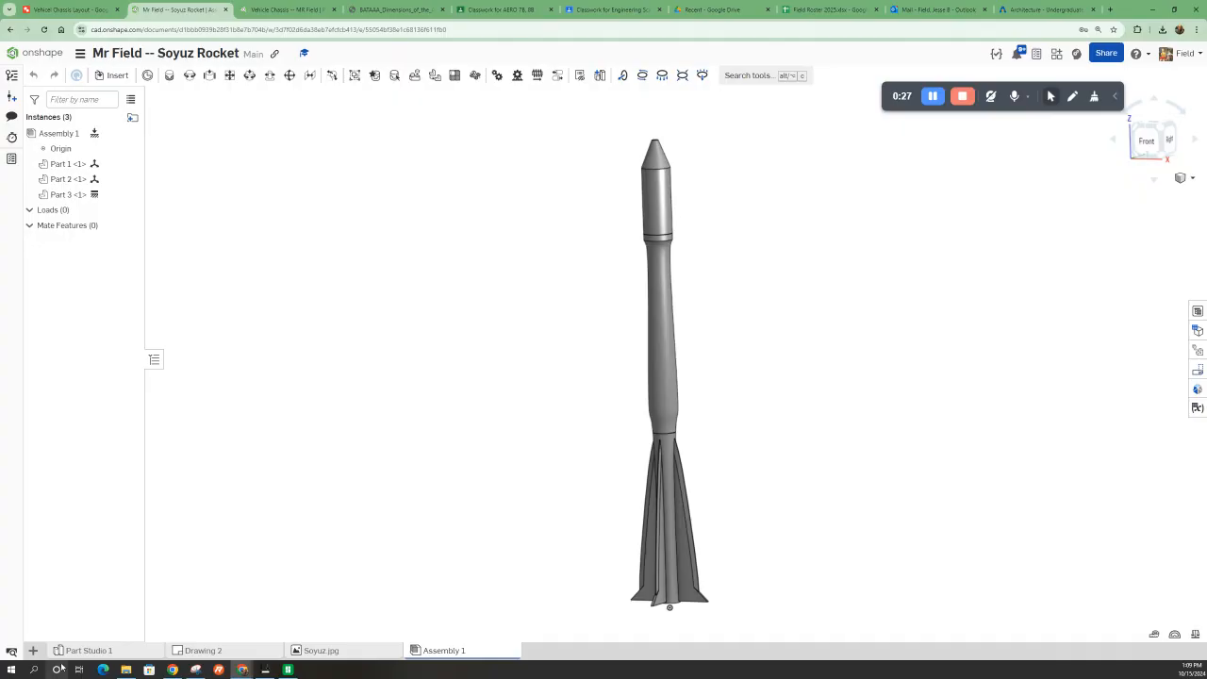
Open Part Studio 1 and undo the recent edits back to the point where Extrude 2 is unsuppressed
left_click(93, 651)
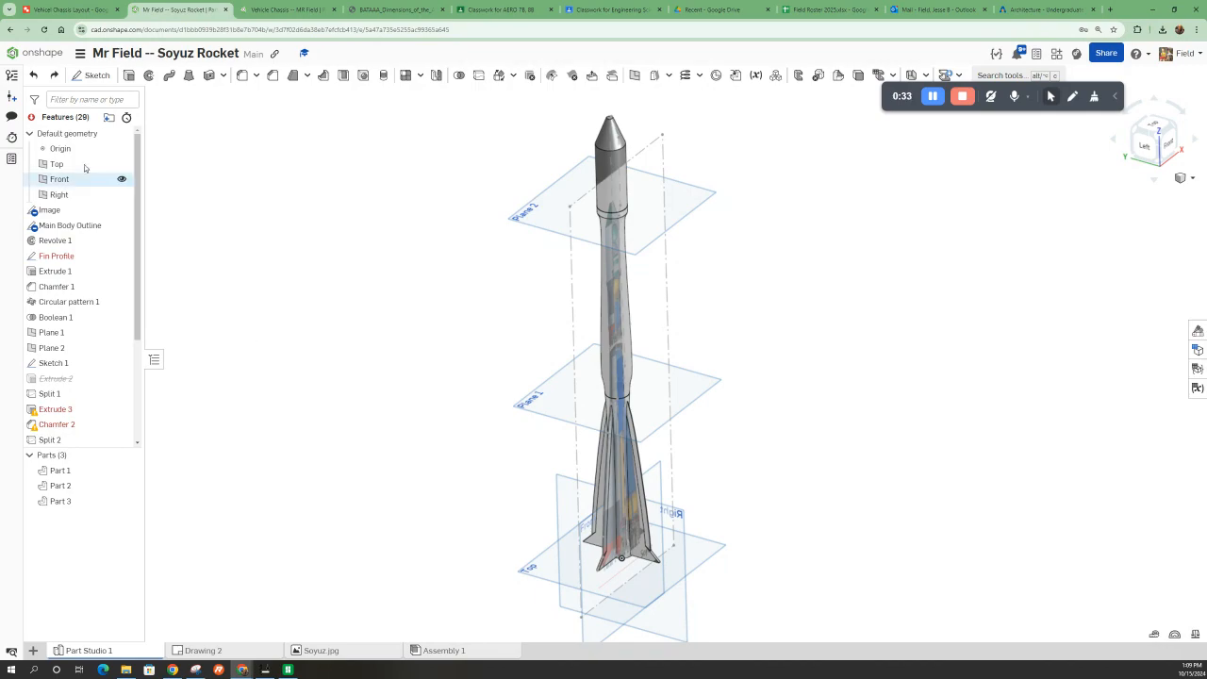
left_click(33, 76)
left_click(33, 75)
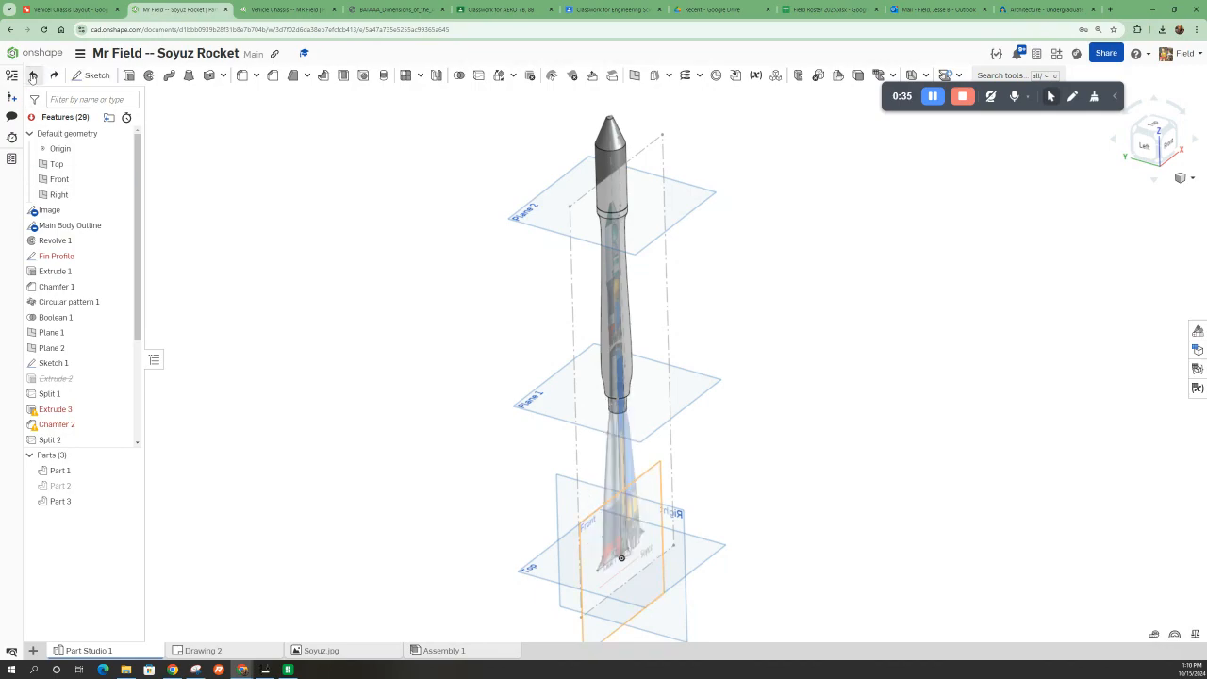
left_click(33, 75)
left_click(33, 76)
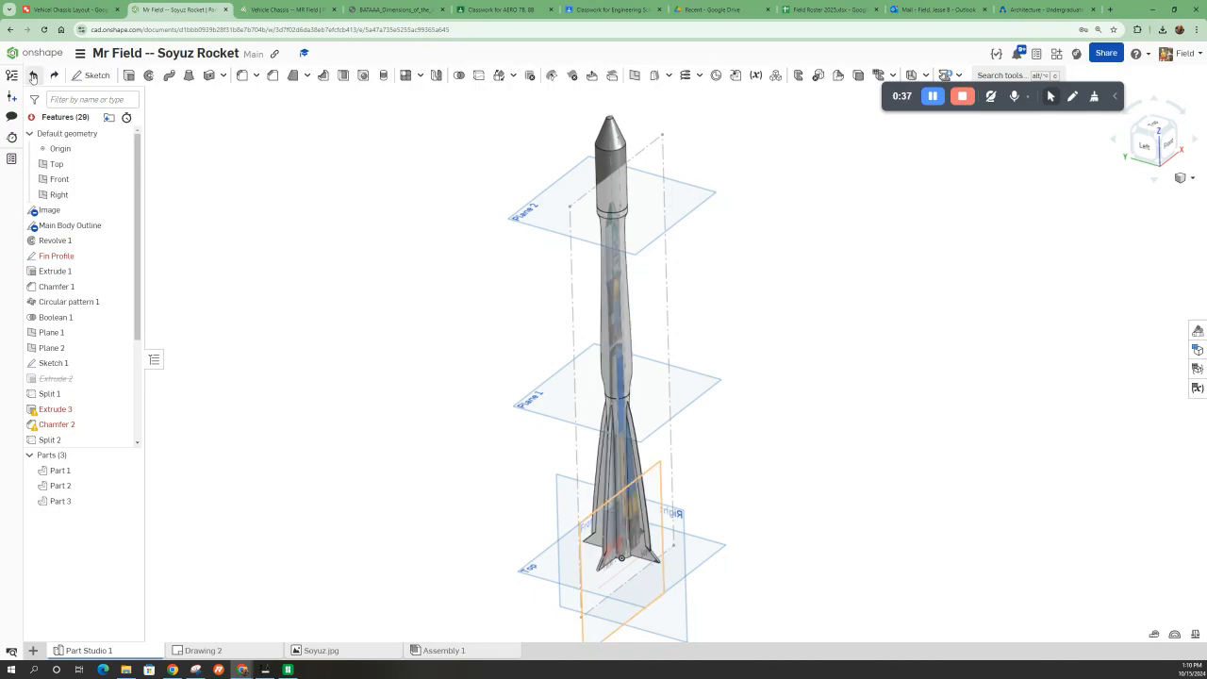
left_click(33, 75)
Suppress Extrude 2, the round hole running up through the center of the rocket's base
right_click_drag(375, 420, 349, 324)
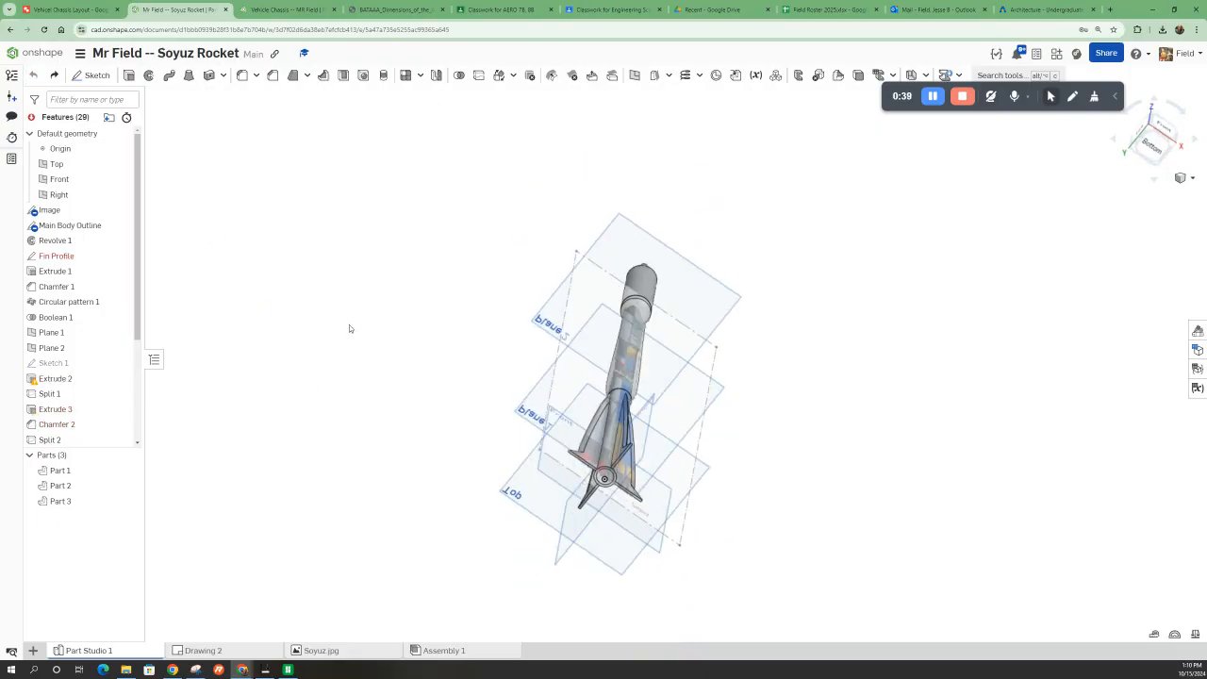
scroll(591, 483, "up", 6)
mouse_move(619, 526)
right_mouse_down()
mouse_move(650, 445)
mouse_move(649, 463)
right_mouse_up()
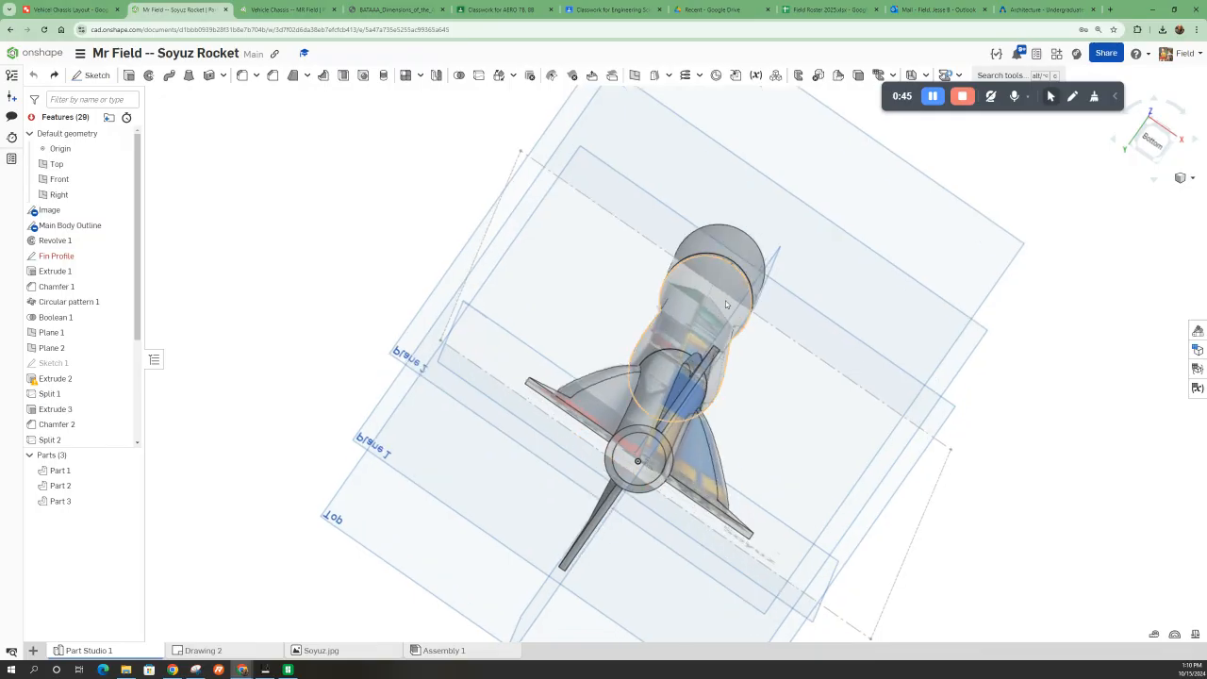
left_click(630, 462)
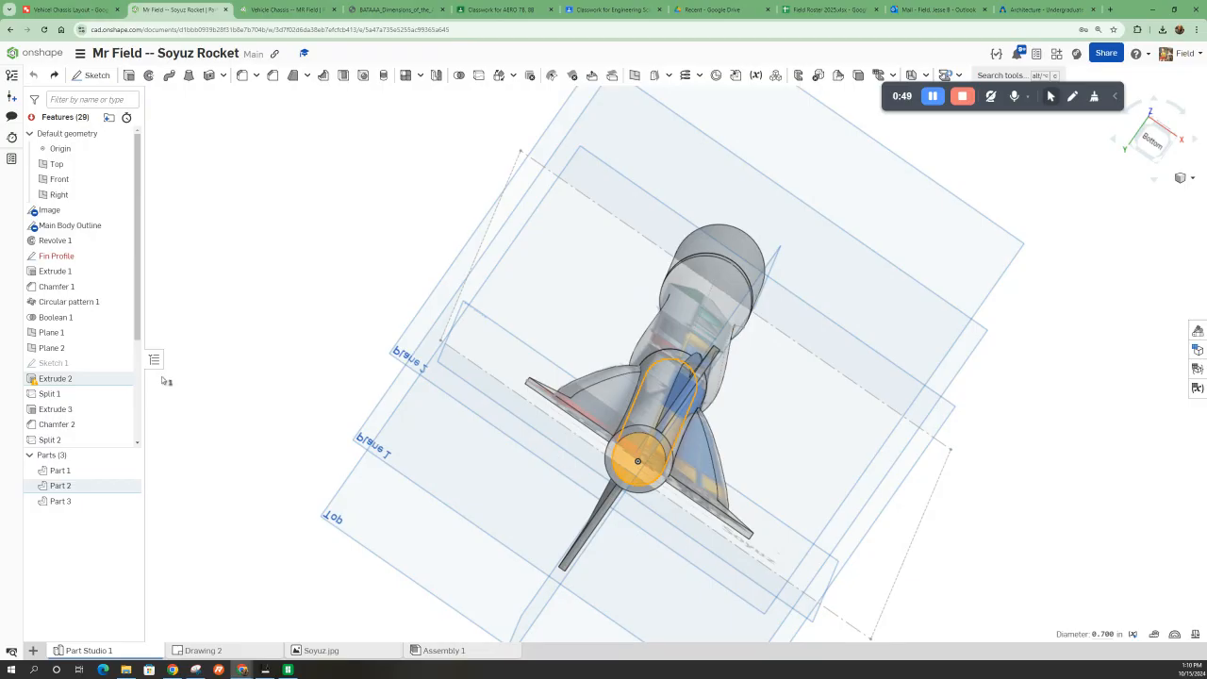
left_click(56, 378)
right_click(62, 383)
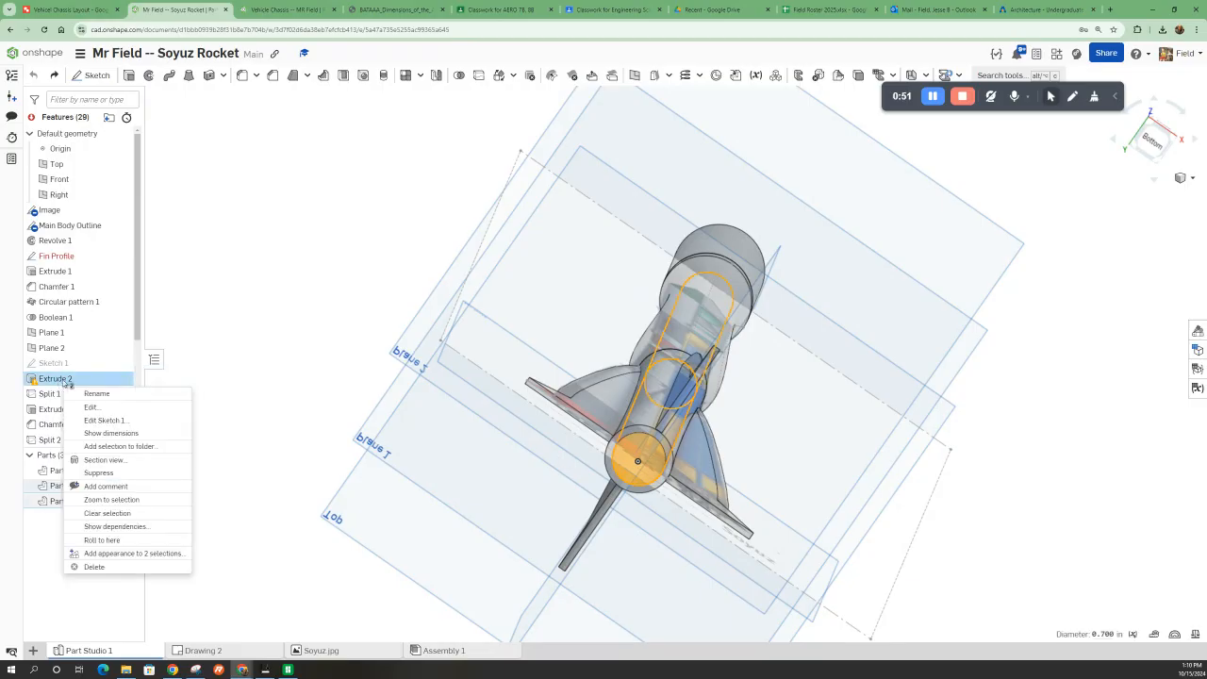
left_click(99, 472)
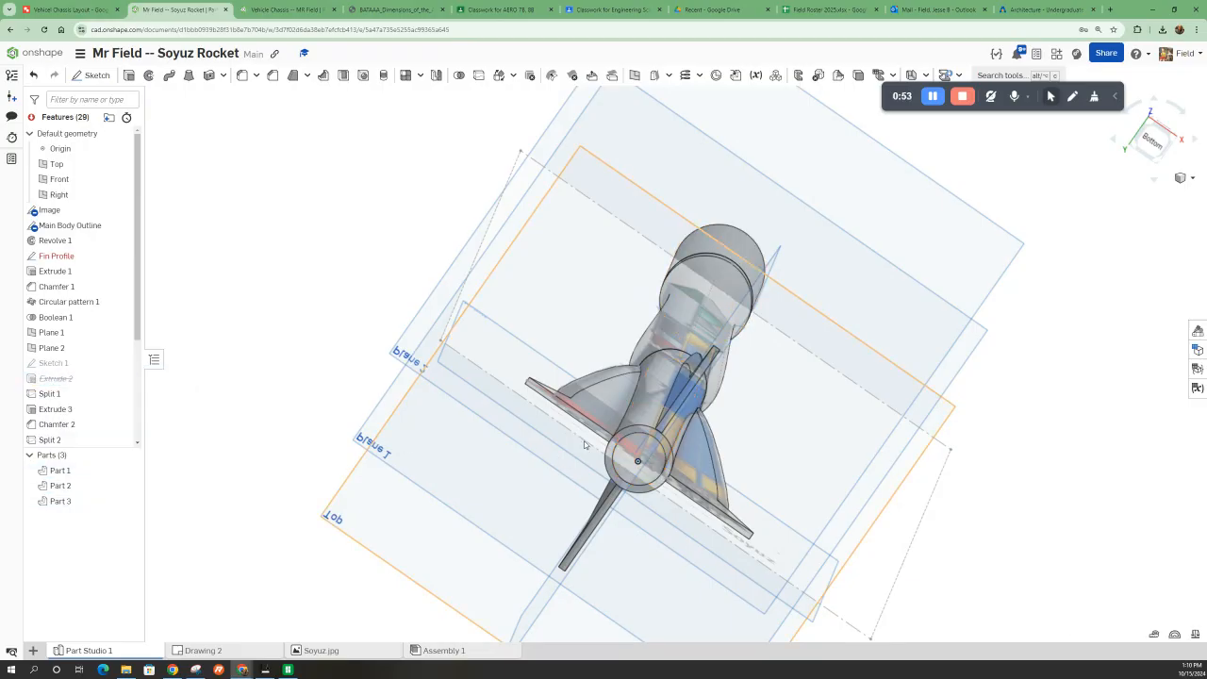
Examine the rocket's base and whole body from several angles with the center hole suppressed
right_click_drag(575, 419, 630, 424)
scroll(757, 547, "down", 7)
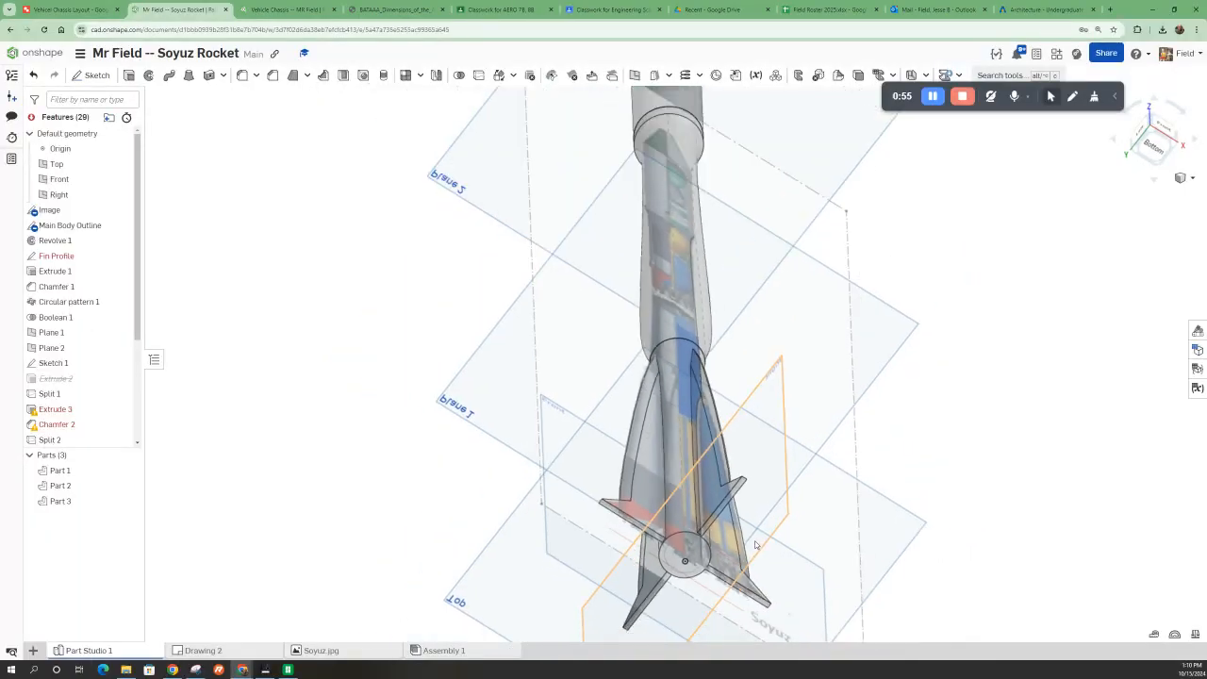
mouse_move(715, 379)
right_mouse_down()
mouse_move(718, 420)
mouse_move(625, 381)
mouse_move(694, 576)
mouse_move(665, 565)
mouse_move(660, 539)
right_mouse_up()
scroll(637, 383, "up", 3)
scroll(660, 538, "down", 5)
right_click_drag(739, 541, 749, 522)
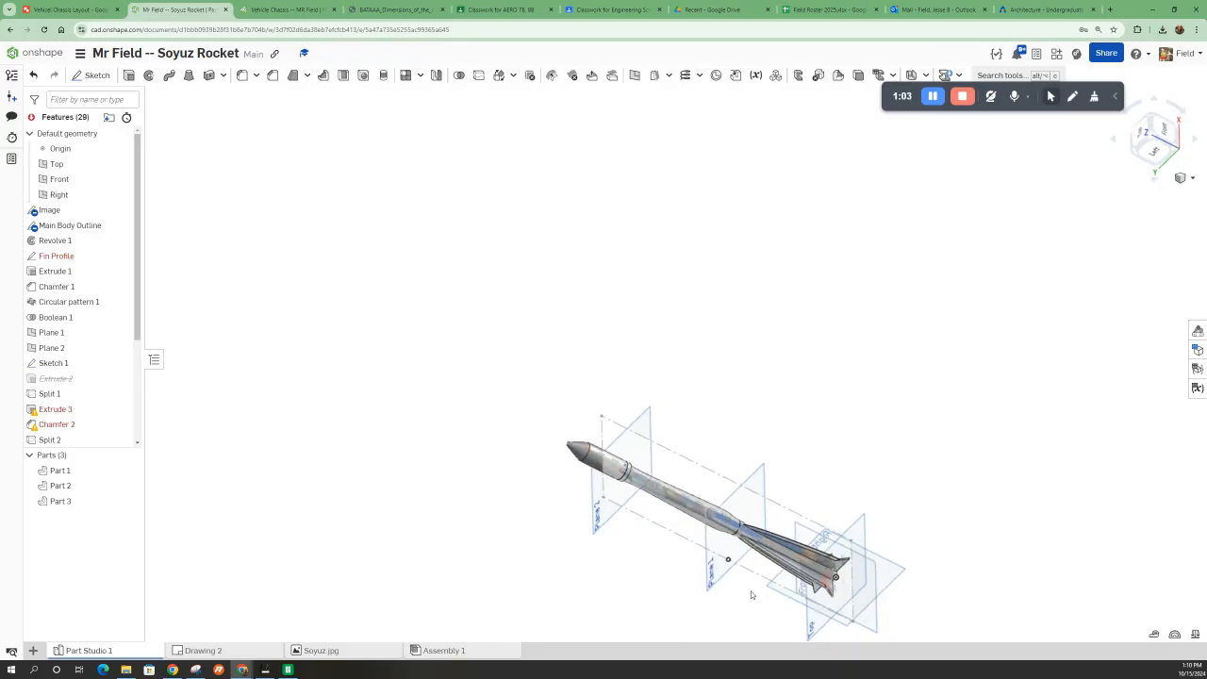
scroll(726, 594, "up", 2)
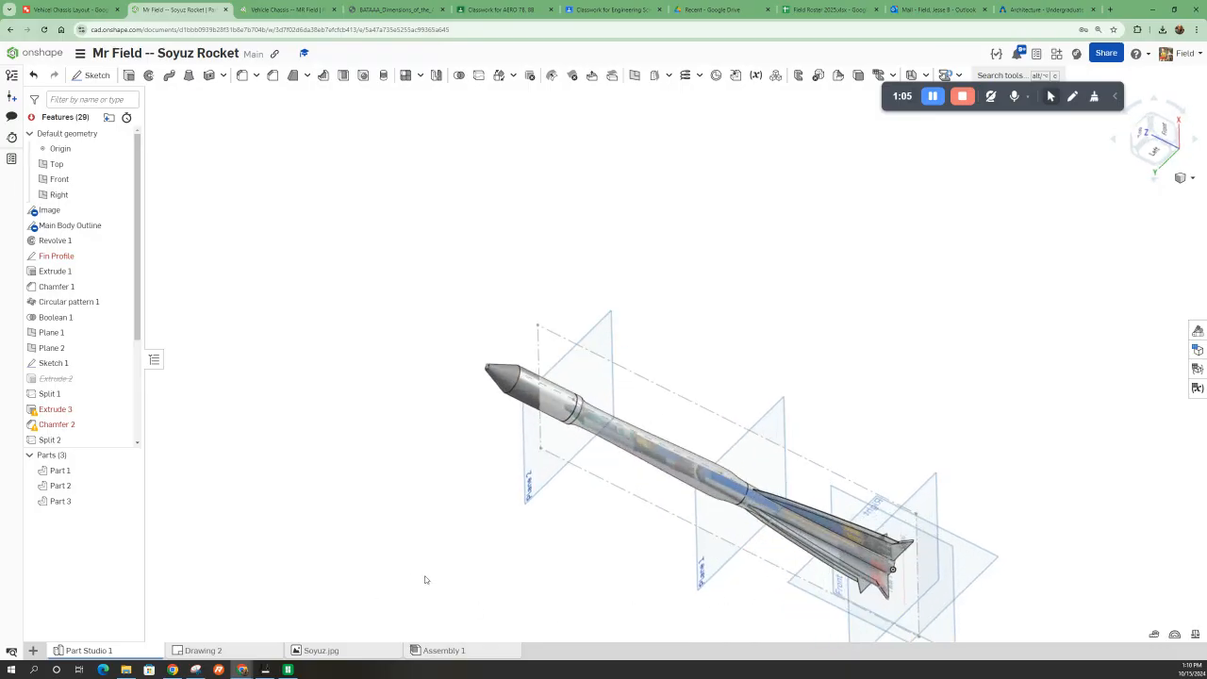
right_click_drag(488, 618, 512, 530)
scroll(486, 517, "down", 2)
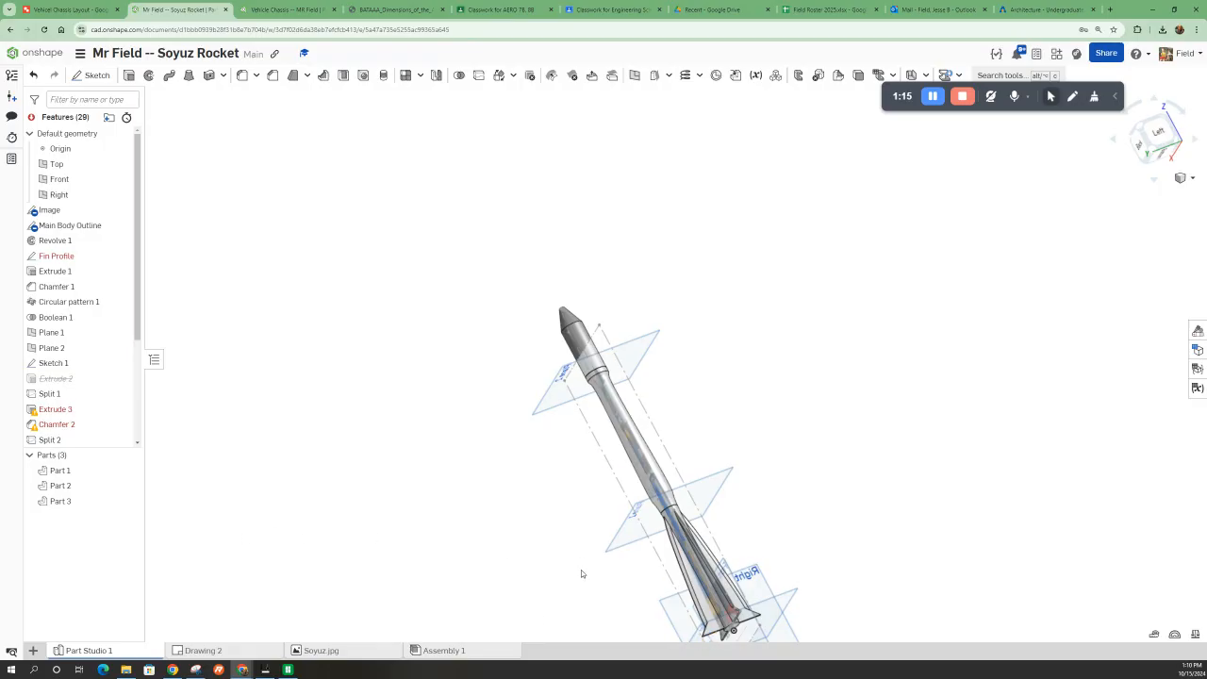
scroll(520, 475, "down", 1)
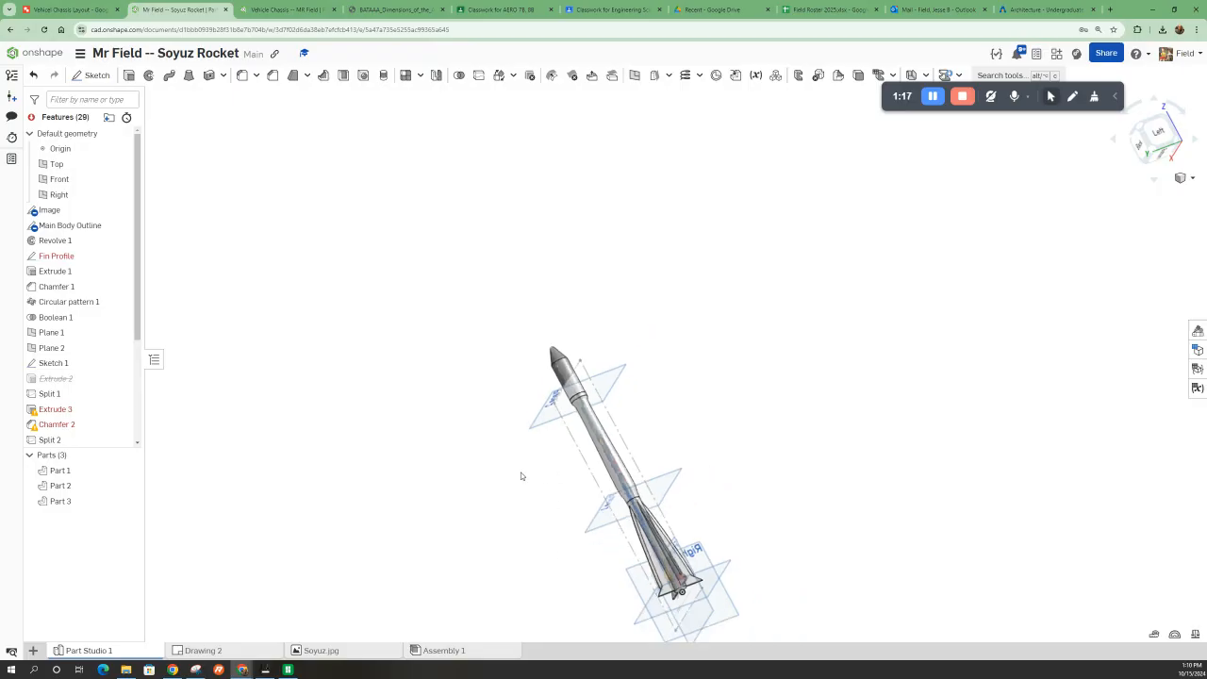
scroll(632, 619, "up", 2)
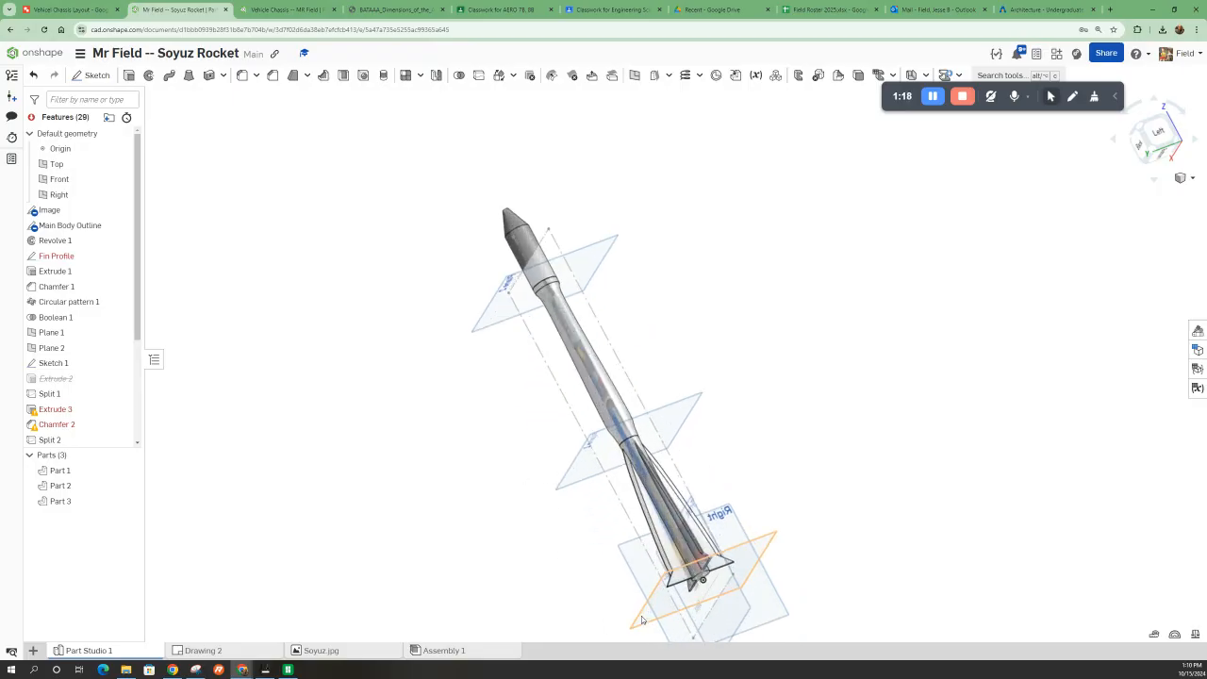
left_click(88, 501)
right_click(89, 506)
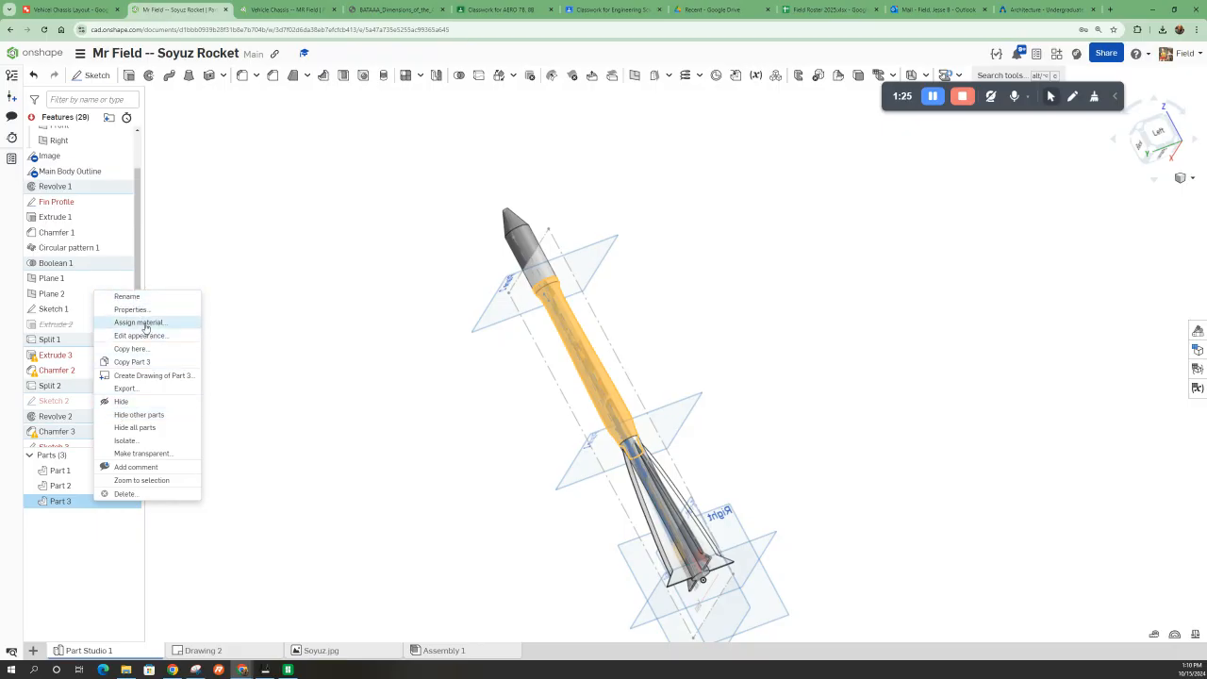
left_click(145, 323)
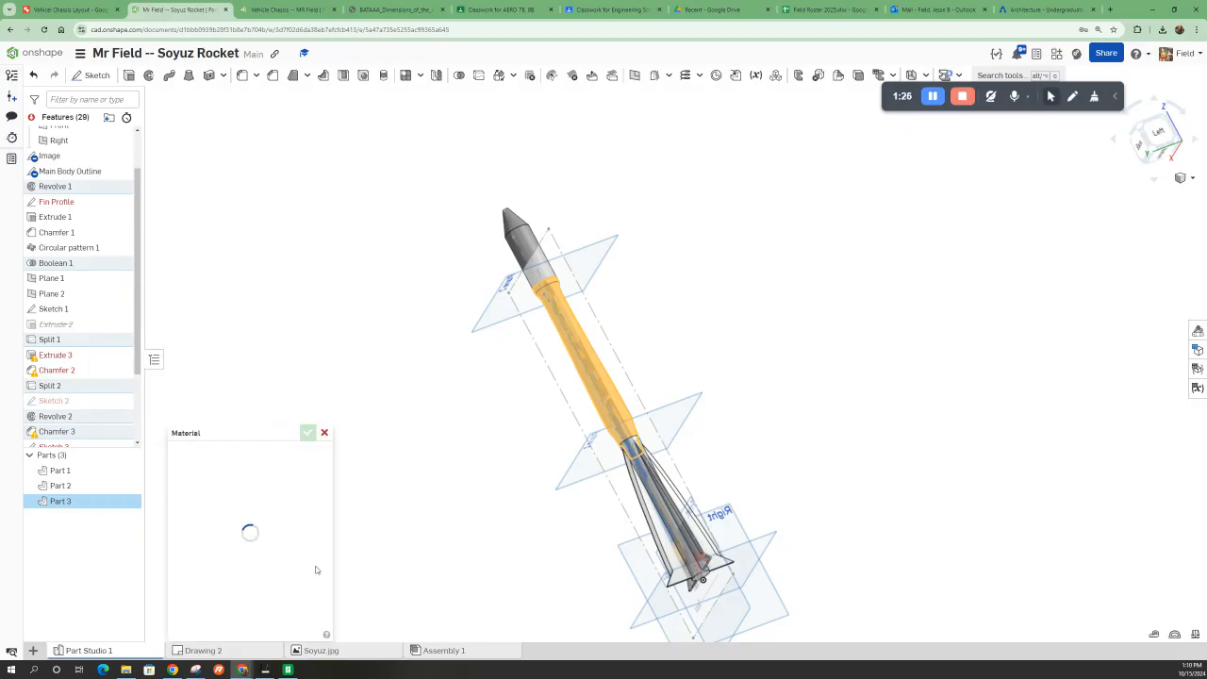
left_click(333, 434)
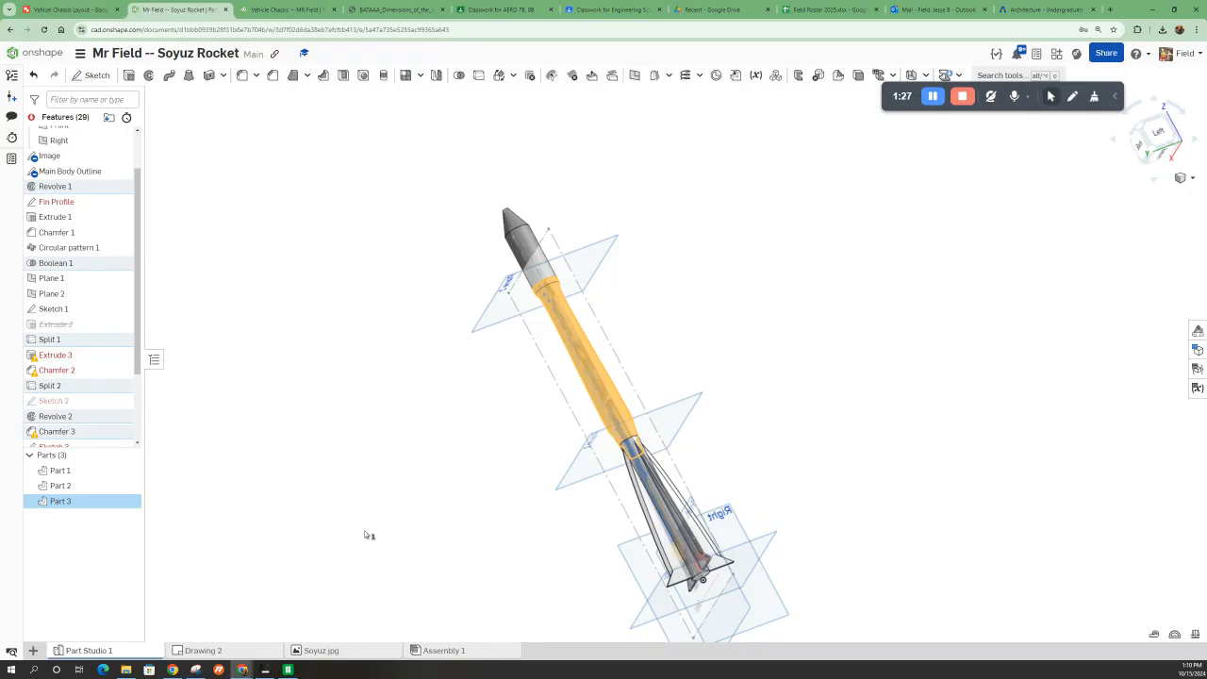
Open the material assignment for Parts 1, 2 and 3 together and search the Onshape Material Library for "pla"
left_click(68, 488)
left_click(63, 473)
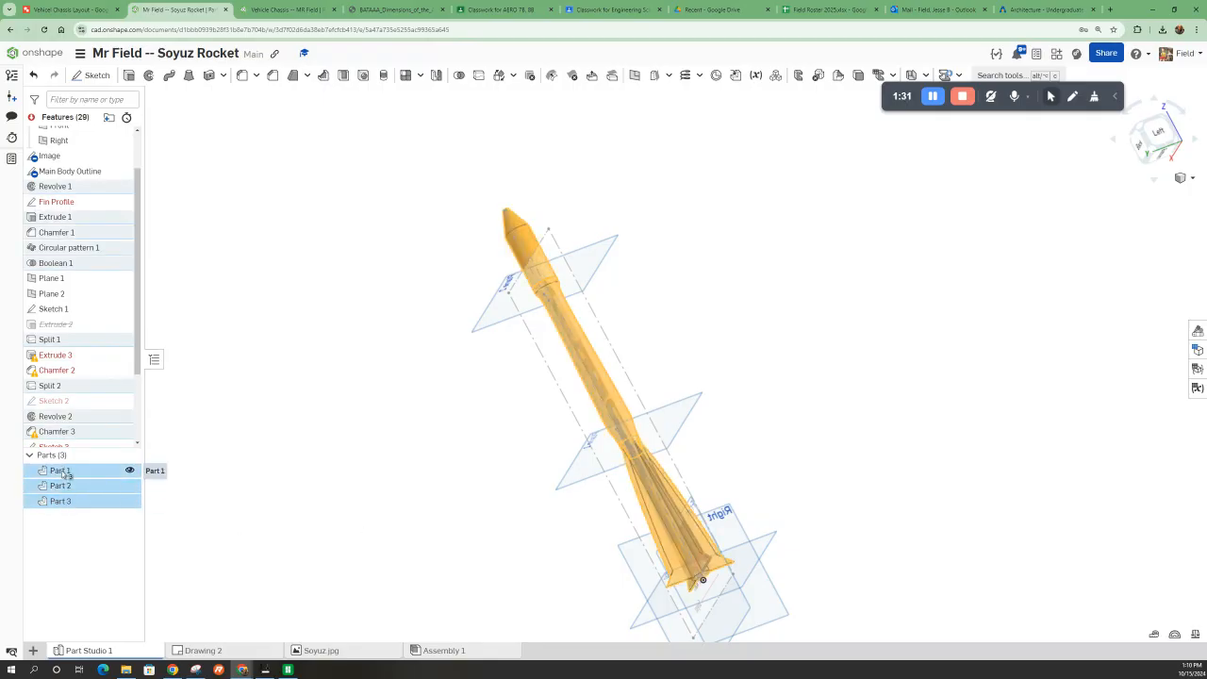
right_click(62, 472)
left_click(114, 497)
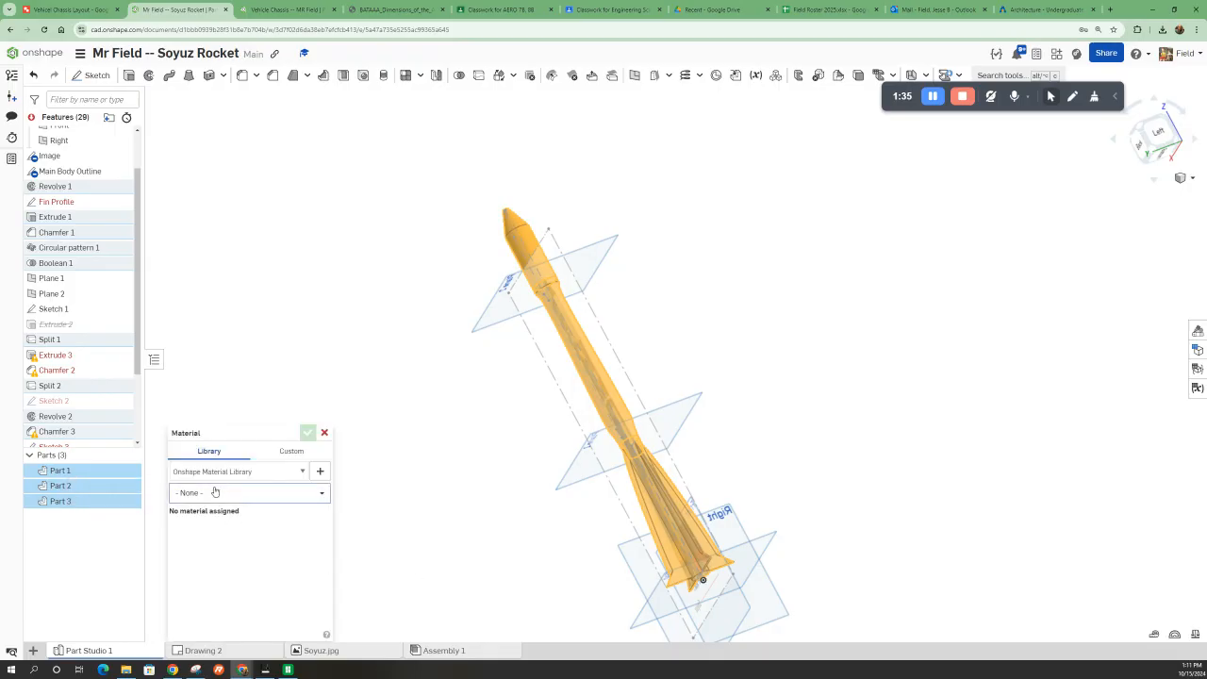
left_click(217, 492)
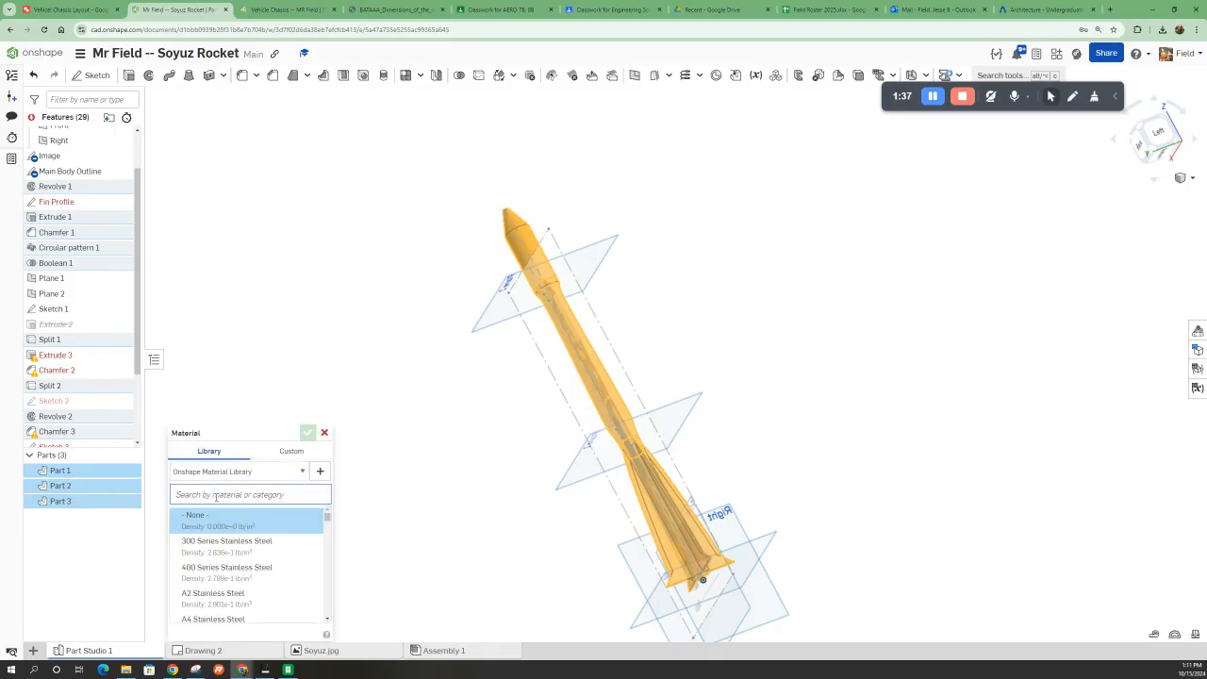
type("pla")
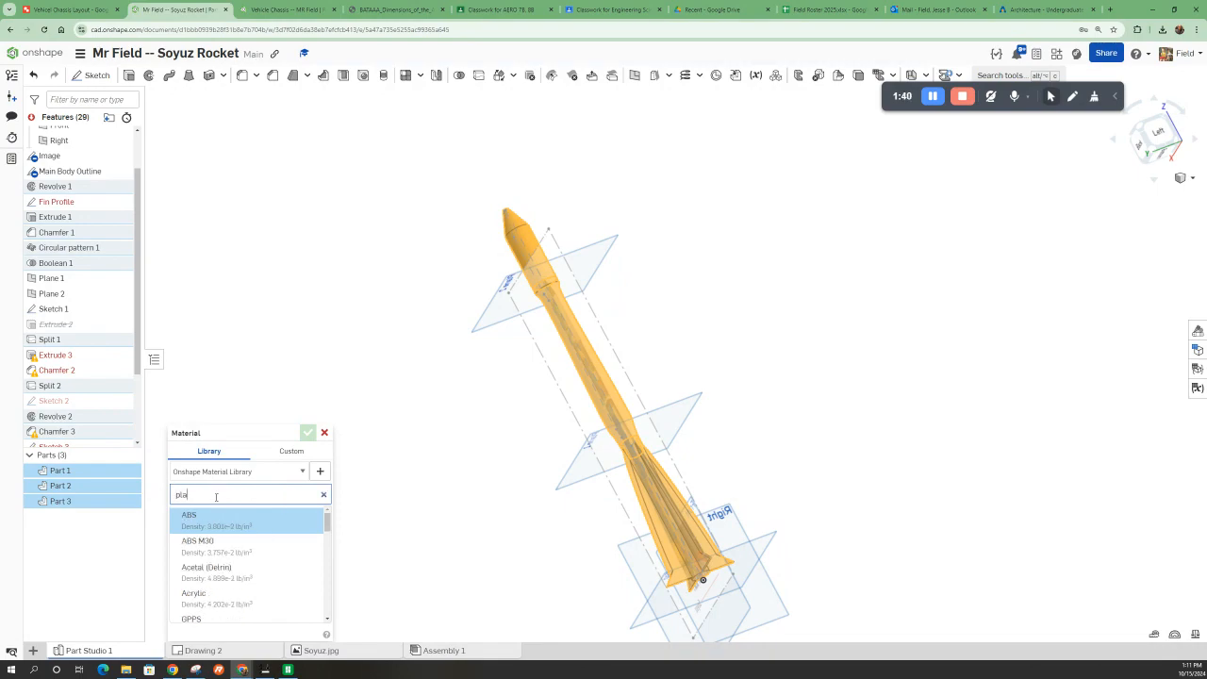
key("Return")
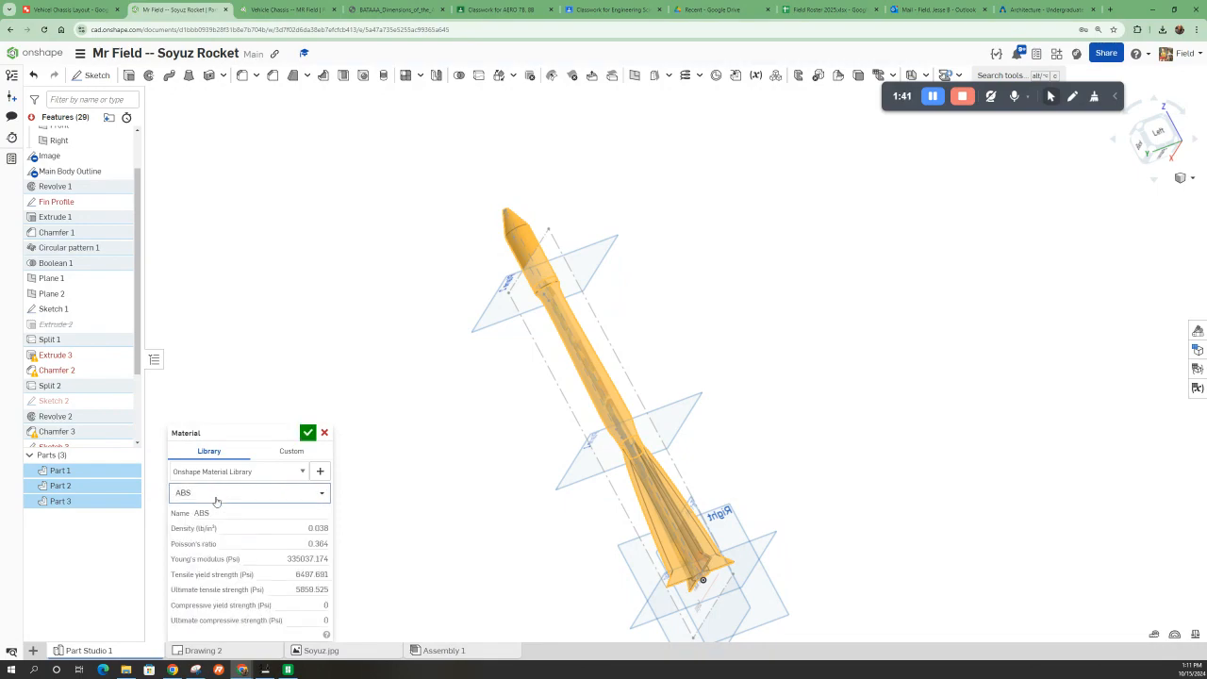
Assign the PLA material from the Onshape Material Library to all three selected parts
left_click(216, 499)
scroll(253, 577, "down", 3)
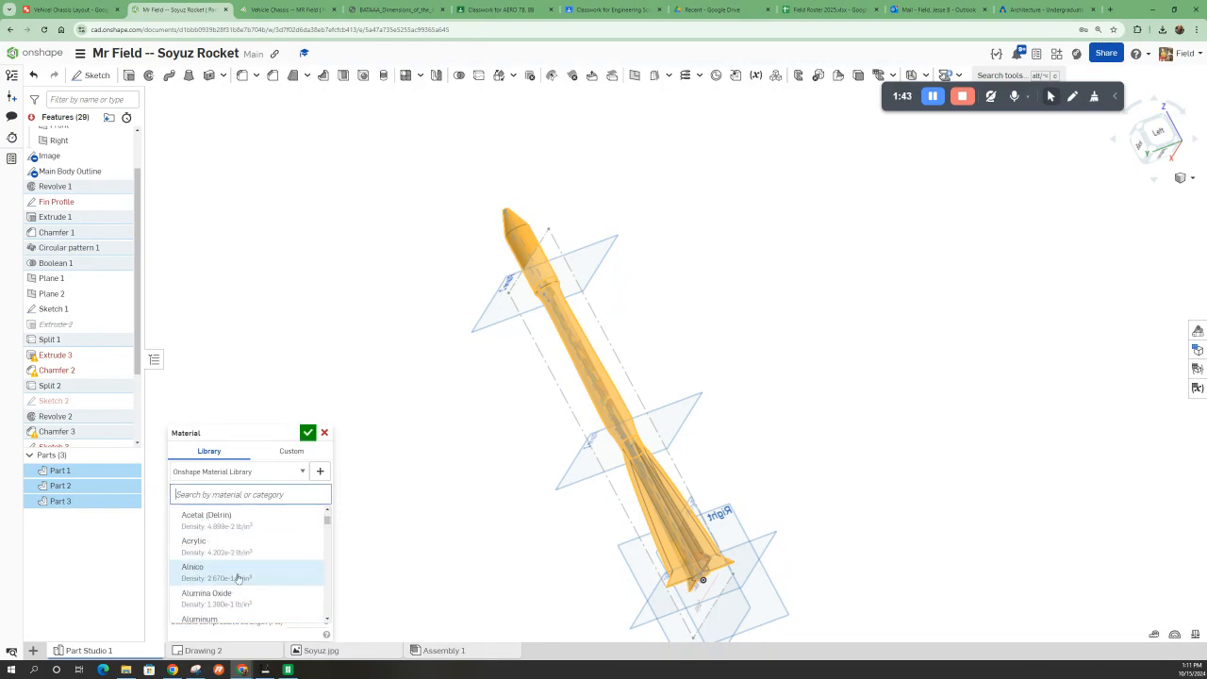
scroll(251, 580, "down", 10)
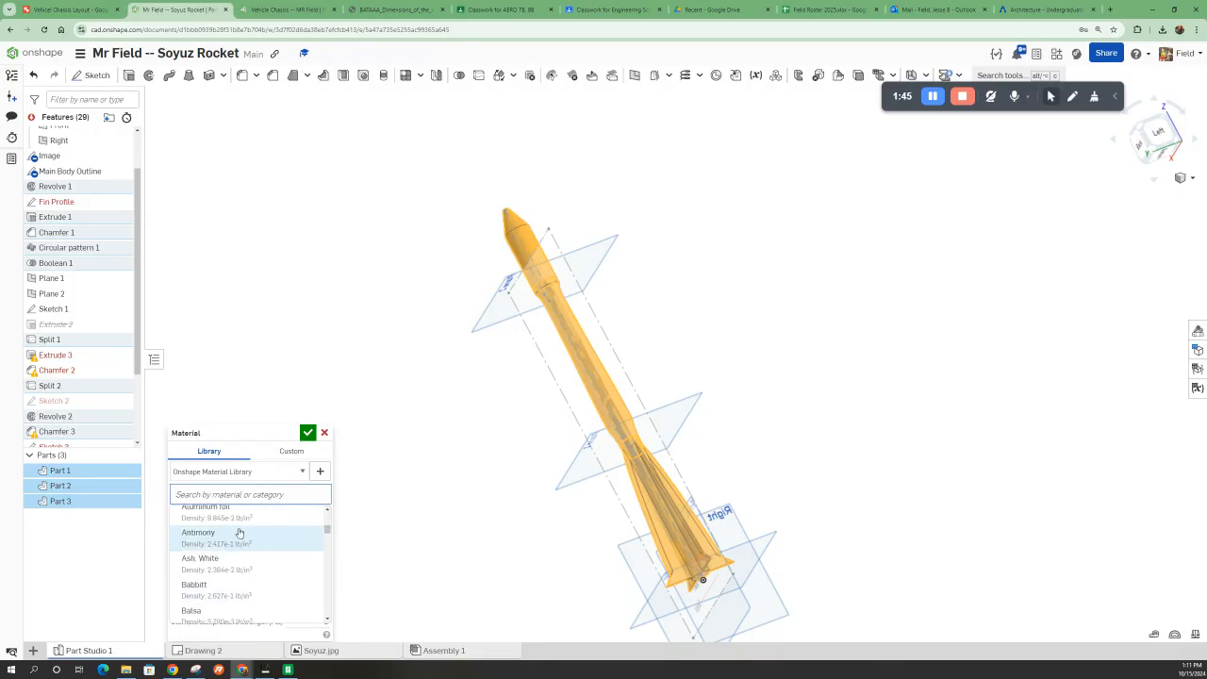
type("pla")
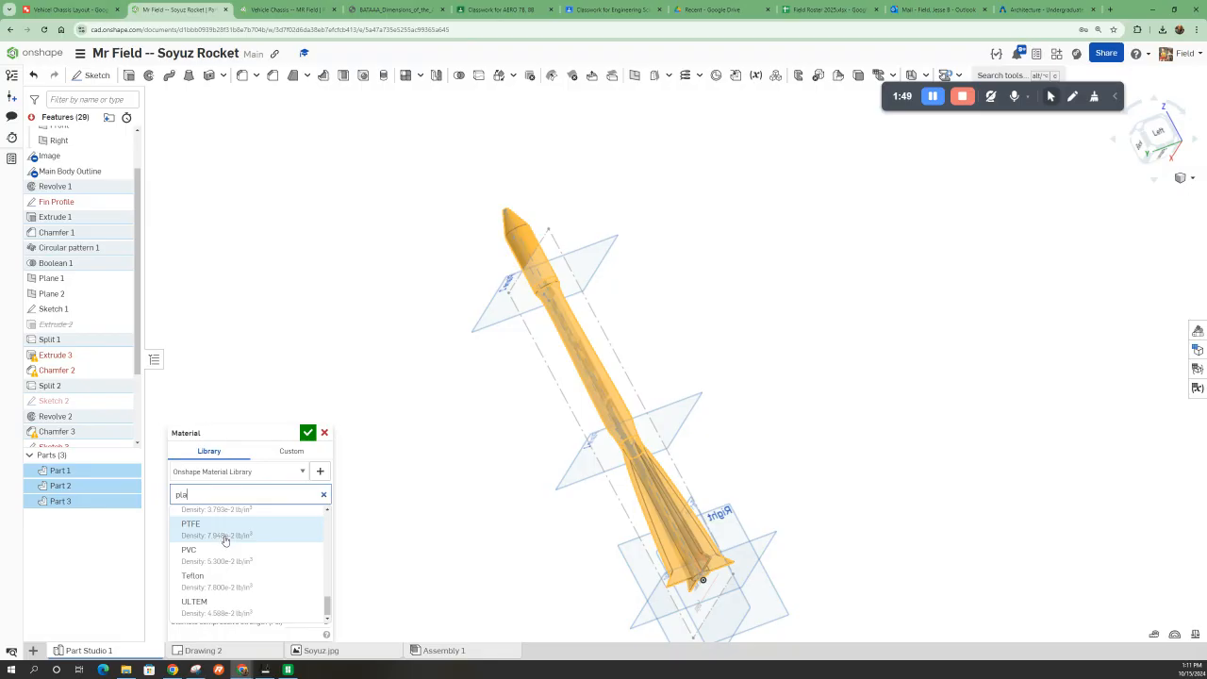
scroll(230, 556, "up", 1)
scroll(231, 559, "up", 4)
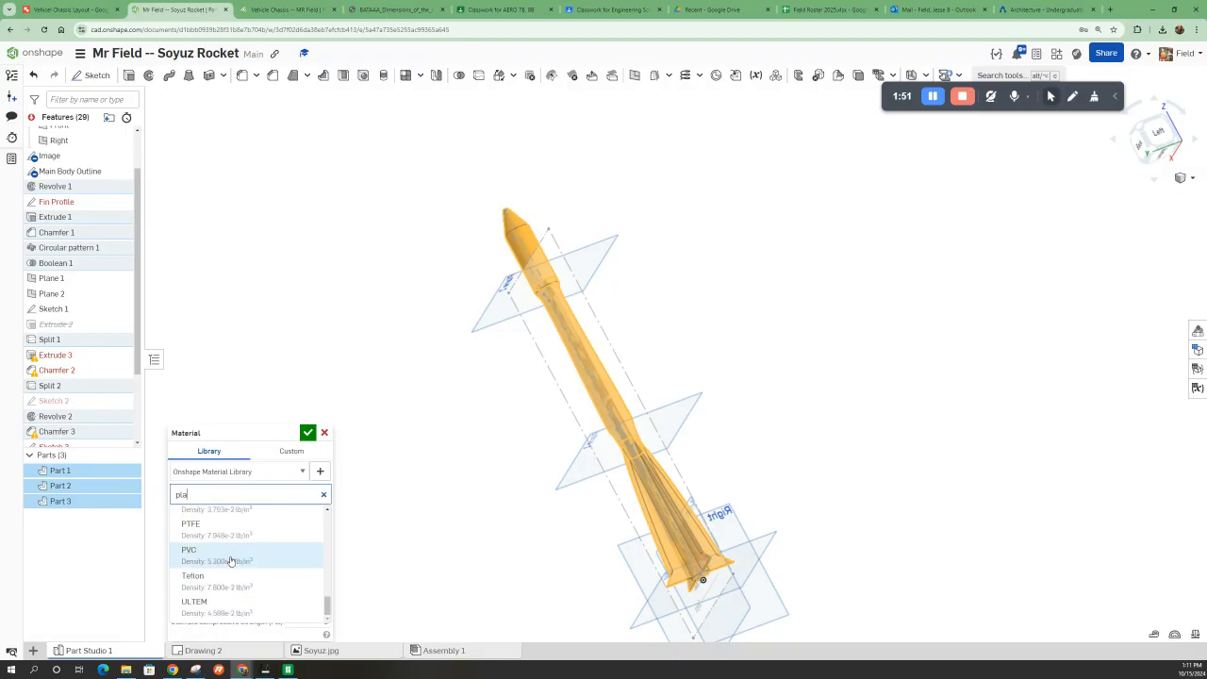
scroll(226, 575, "up", 5)
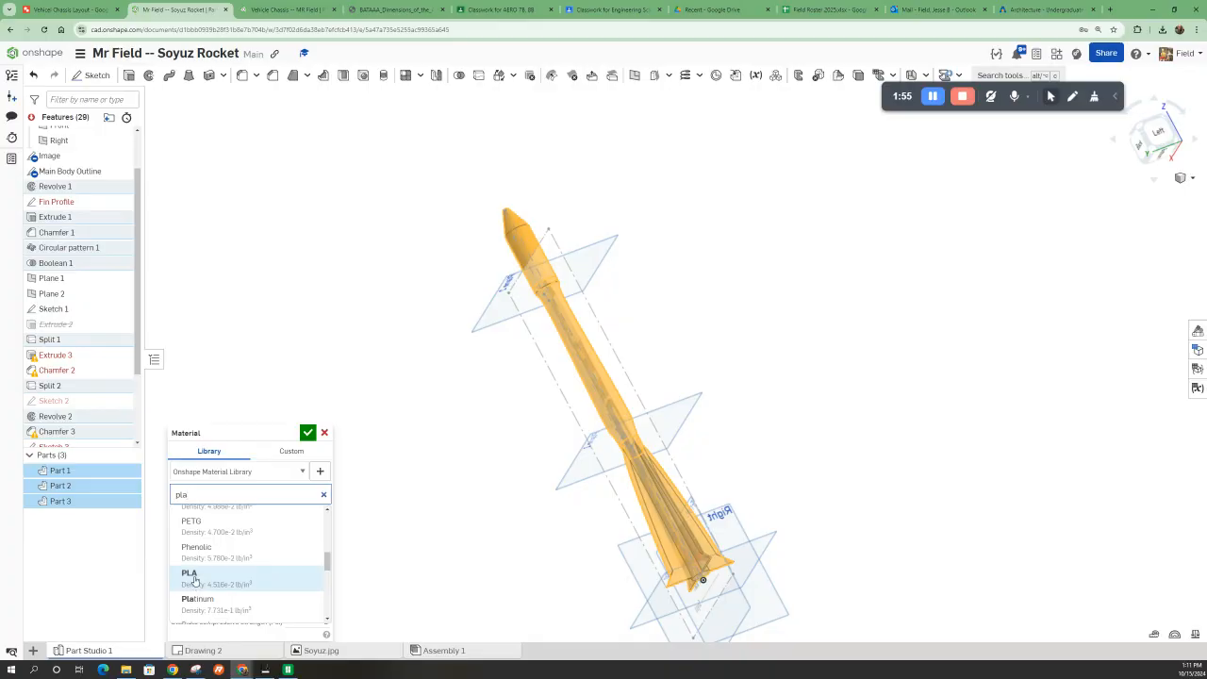
left_click(193, 577)
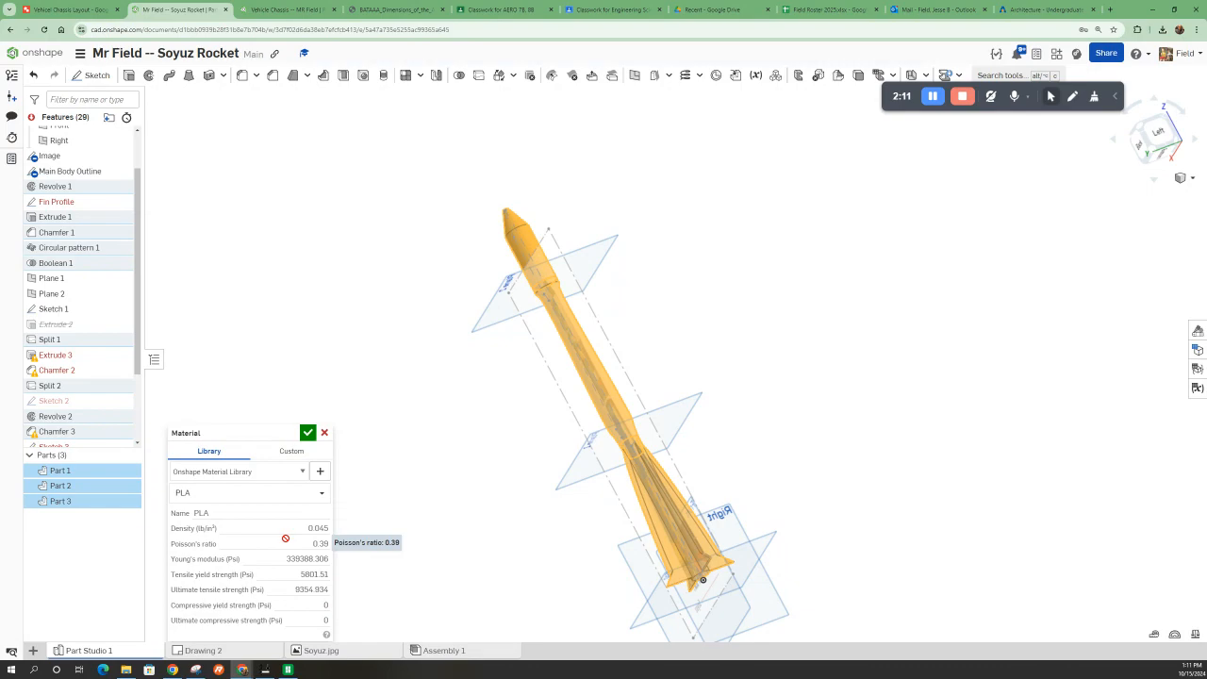
left_click(307, 432)
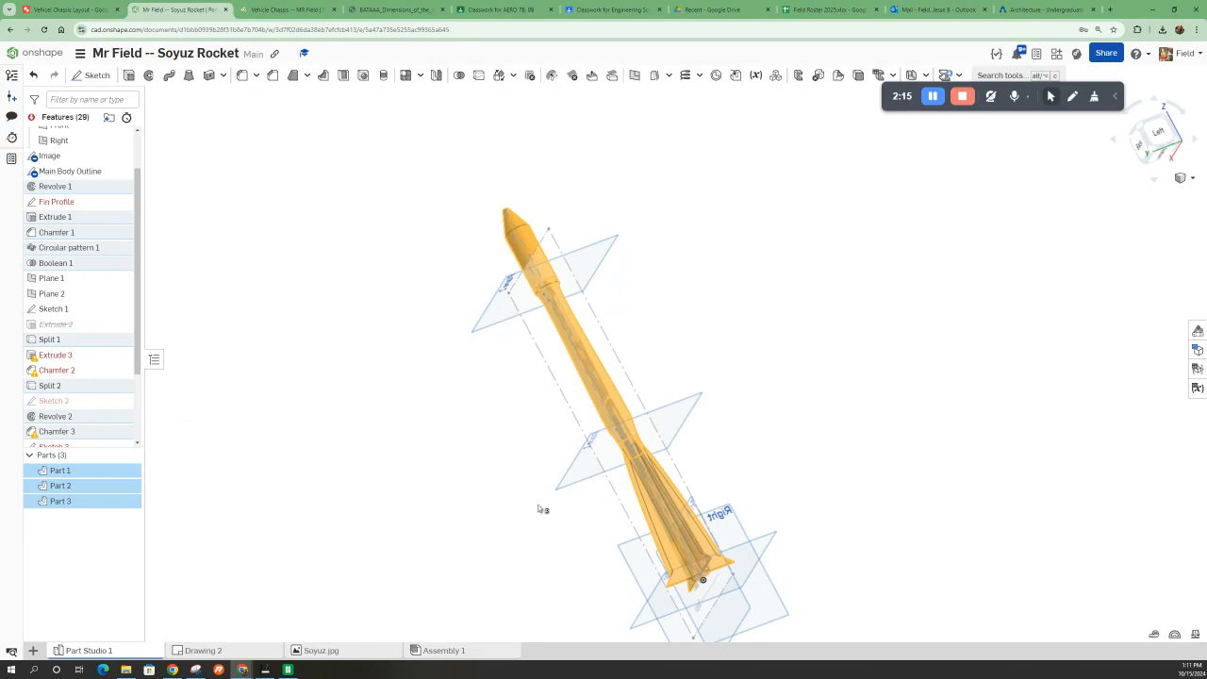
Switch to Assembly 1 and open the mass and section properties for all three rocket parts
right_click_drag(414, 506, 528, 585)
left_click(466, 651)
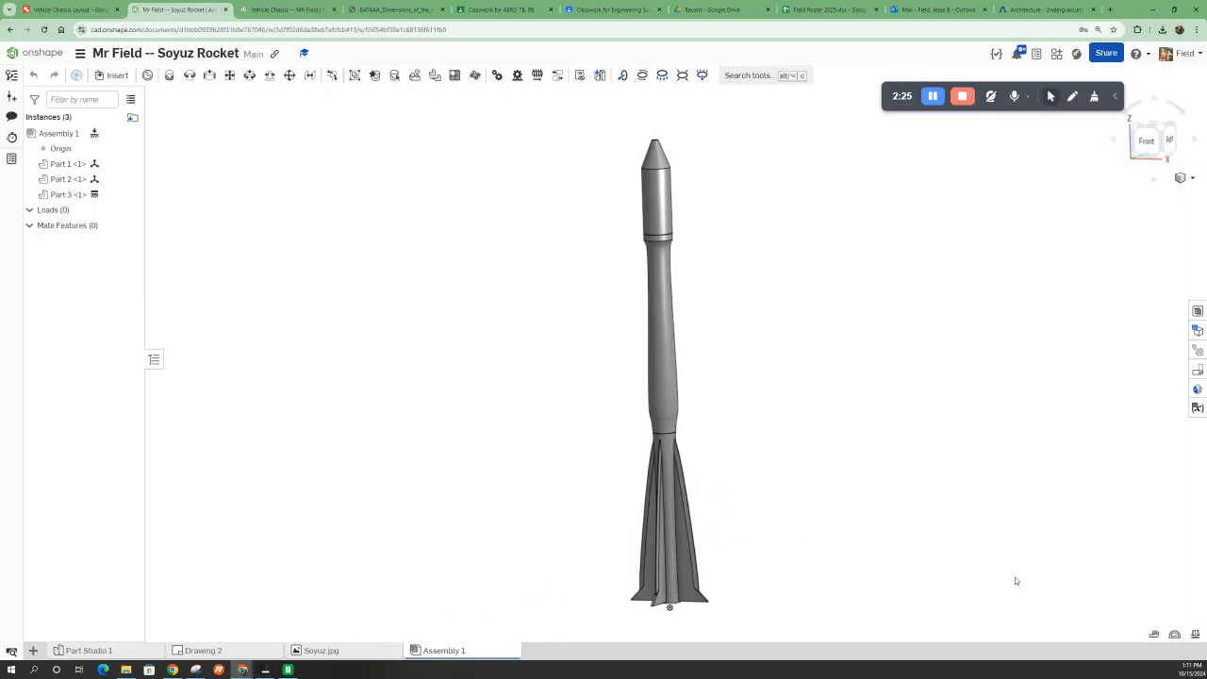
left_click(687, 490)
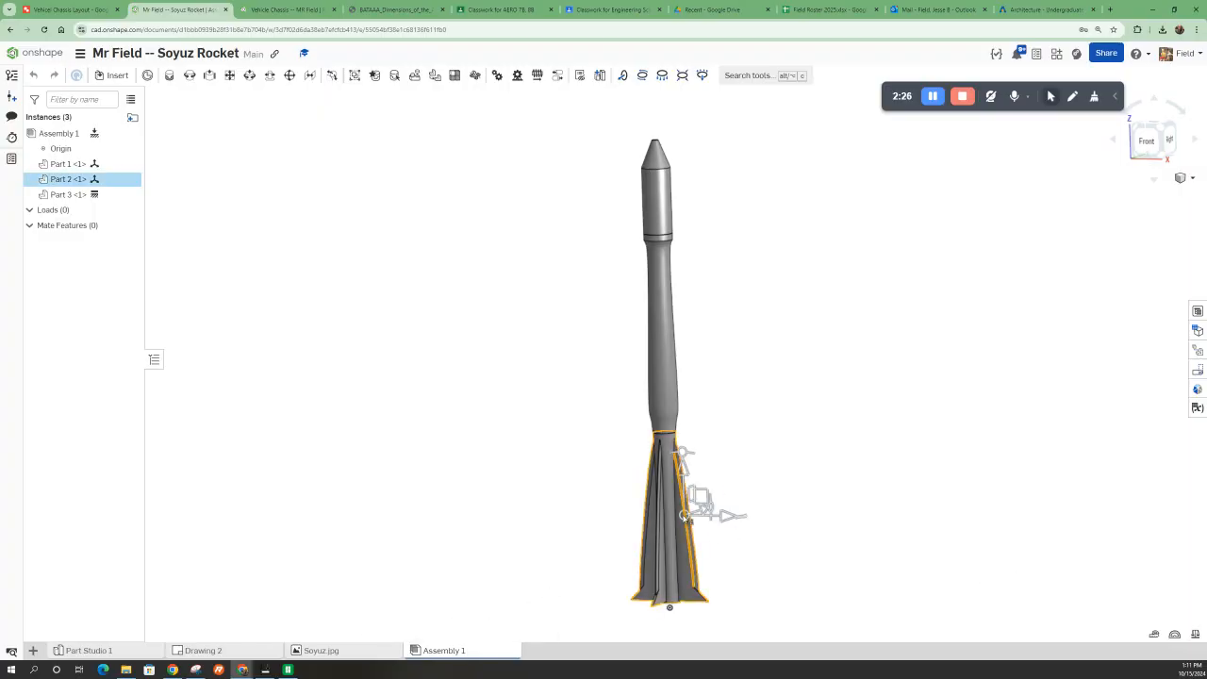
left_click(676, 390)
left_click(671, 203)
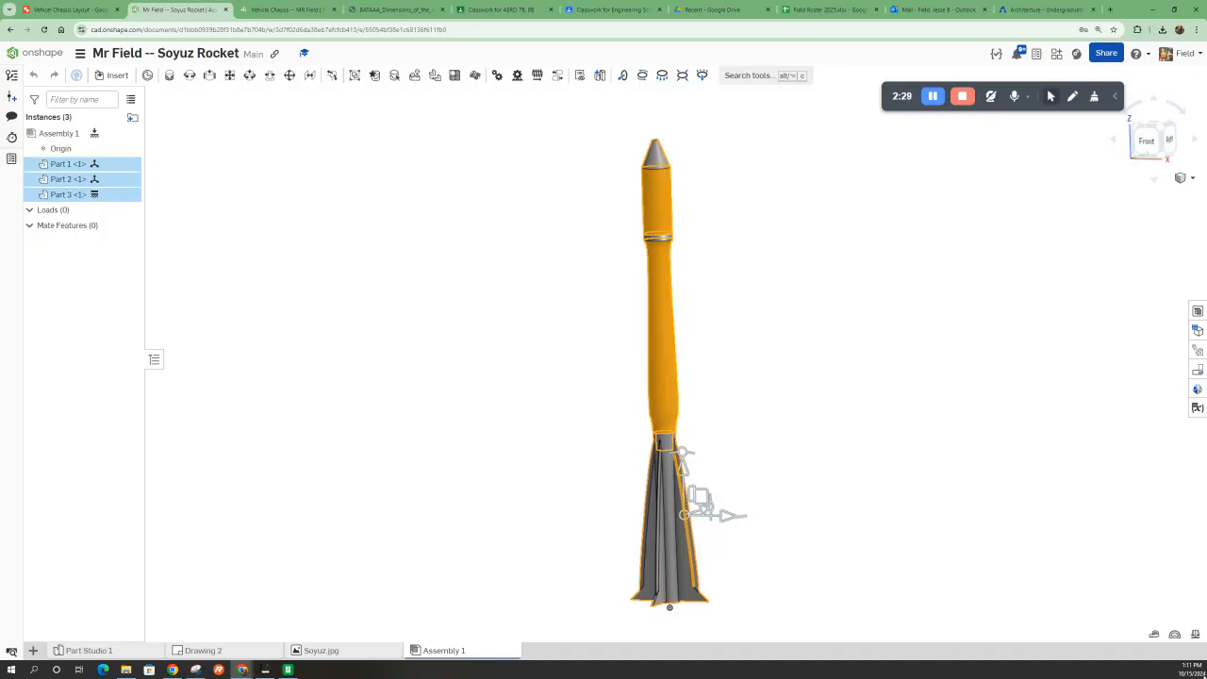
left_click(1195, 634)
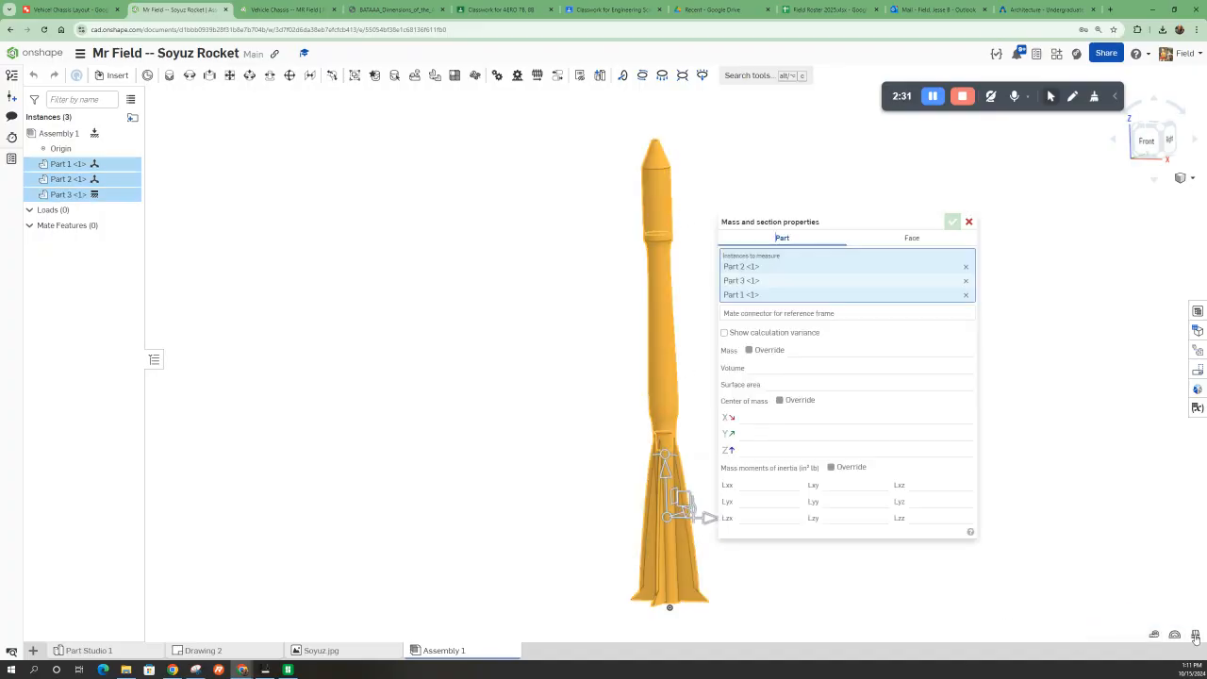
Examine the whole assembly's mass, volume, surface area and center-of-mass coordinates, and the center-of-mass marker's position relative to the rocket's base
mouse_move(940, 350)
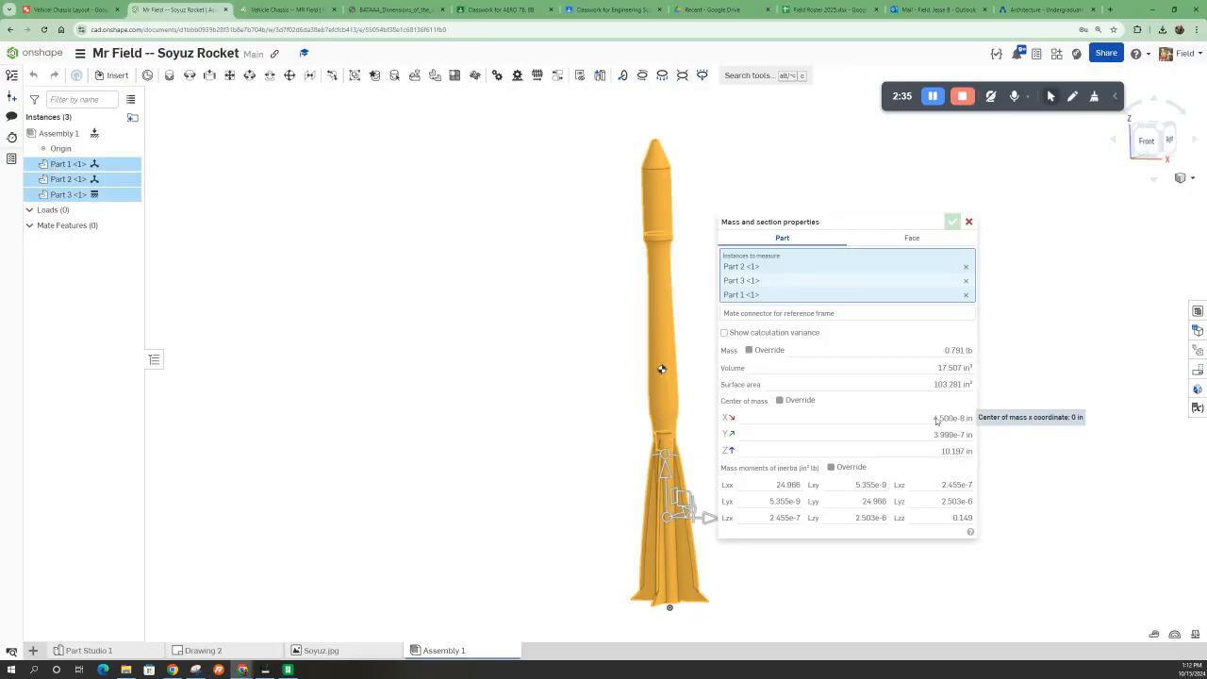
mouse_move(939, 459)
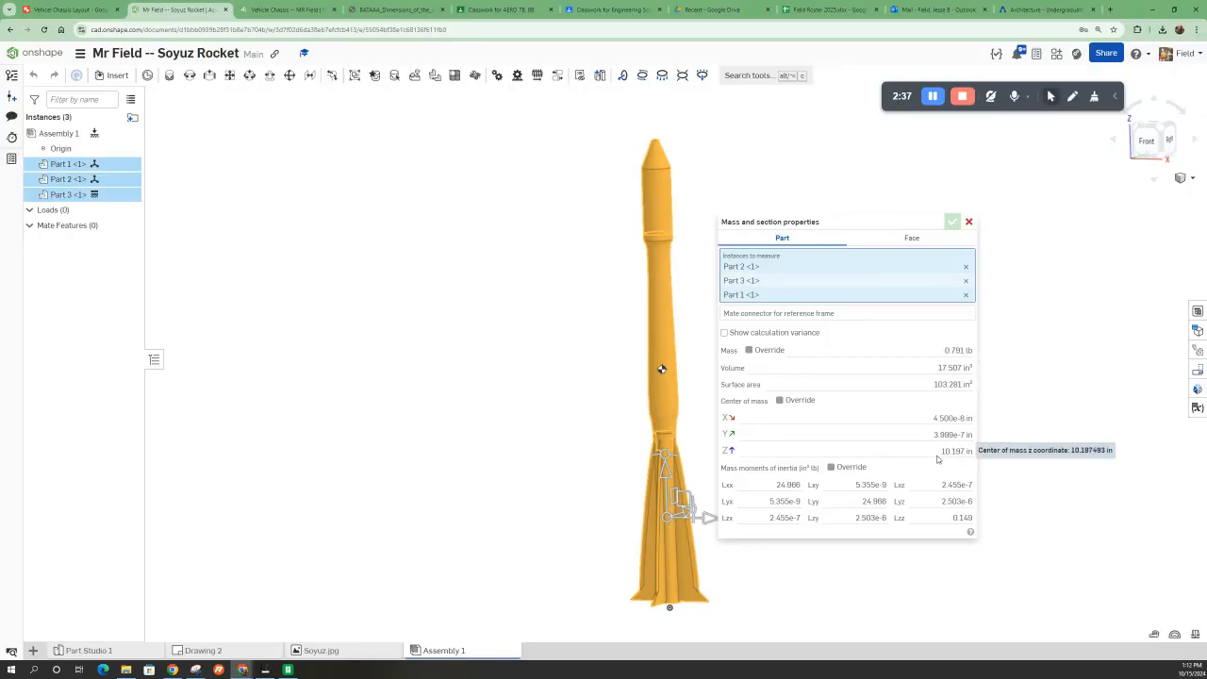
mouse_move(942, 426)
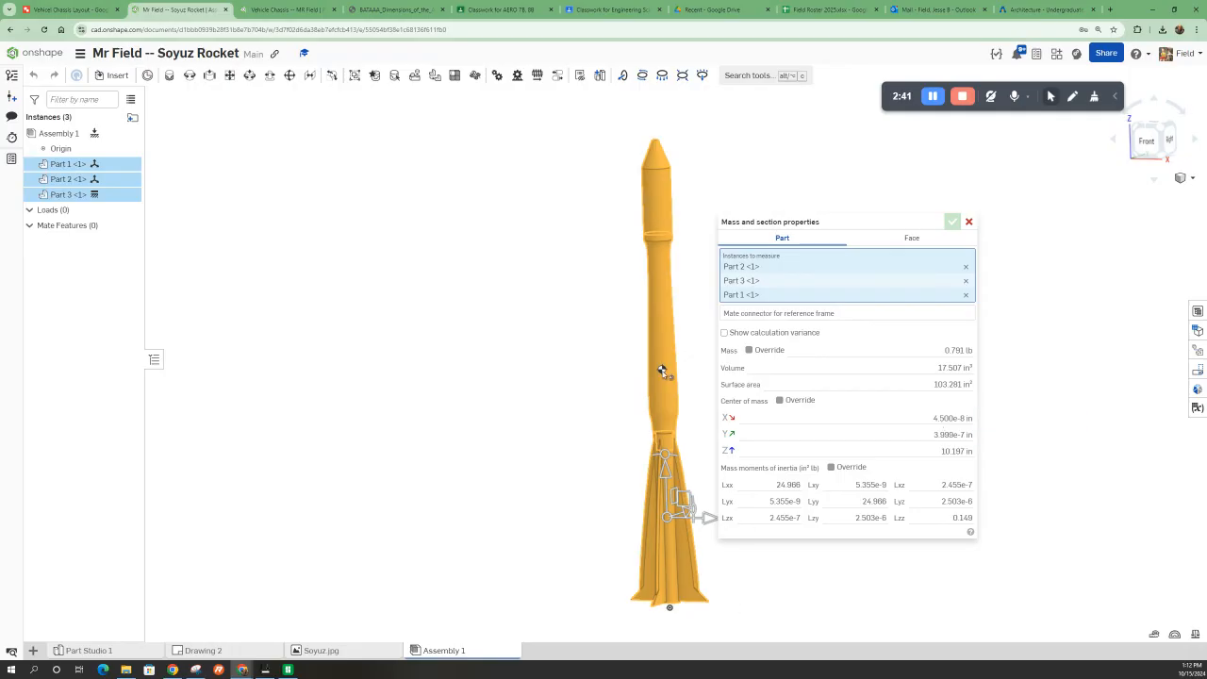
scroll(661, 370, "up", 3)
scroll(661, 371, "down", 3)
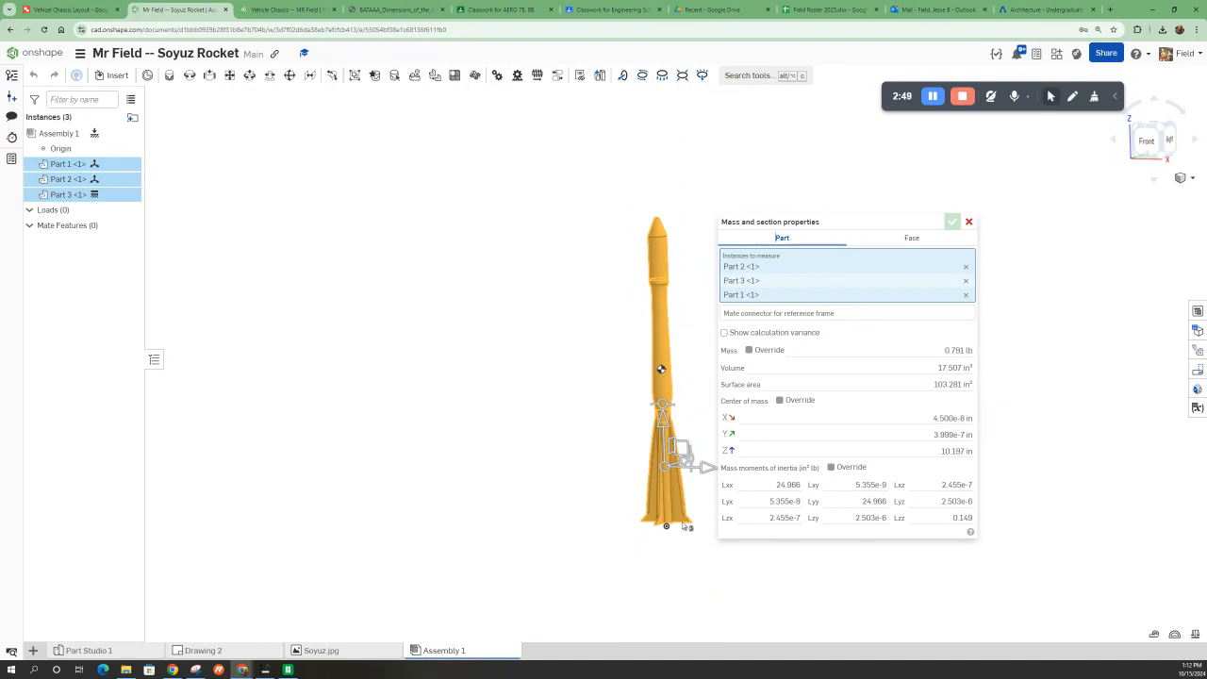
scroll(670, 528, "up", 2)
mouse_move(664, 524)
right_mouse_down()
mouse_move(662, 507)
mouse_move(661, 534)
right_mouse_up()
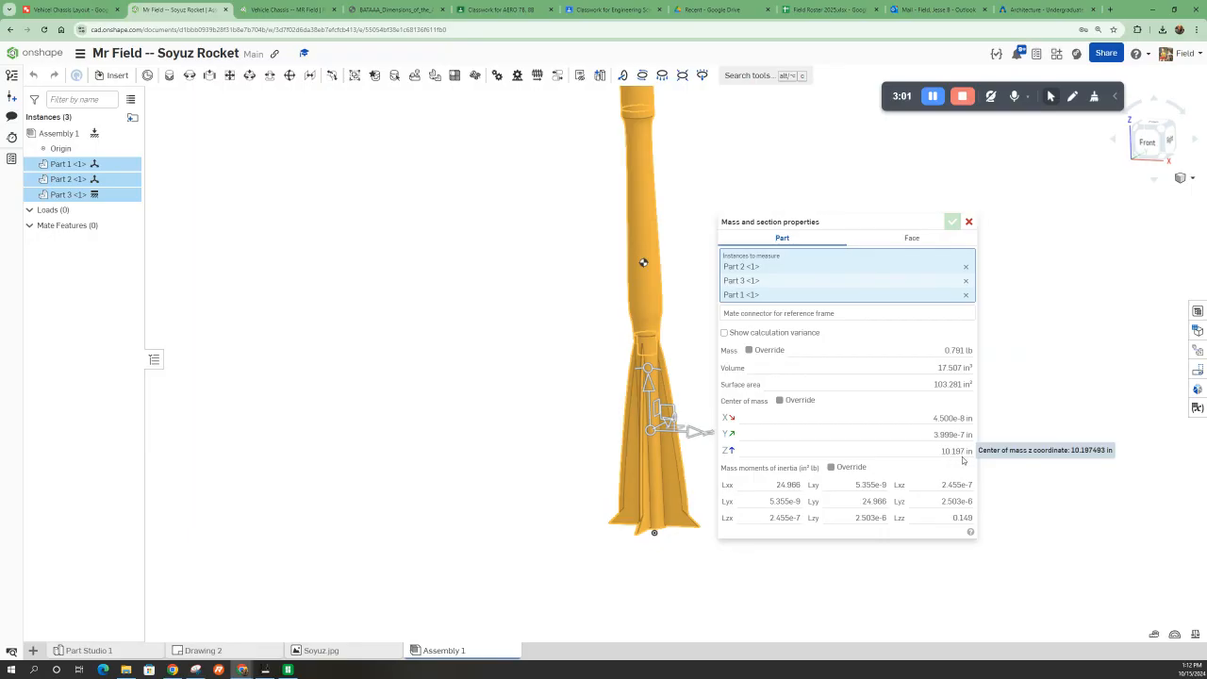
scroll(480, 504, "down", 2)
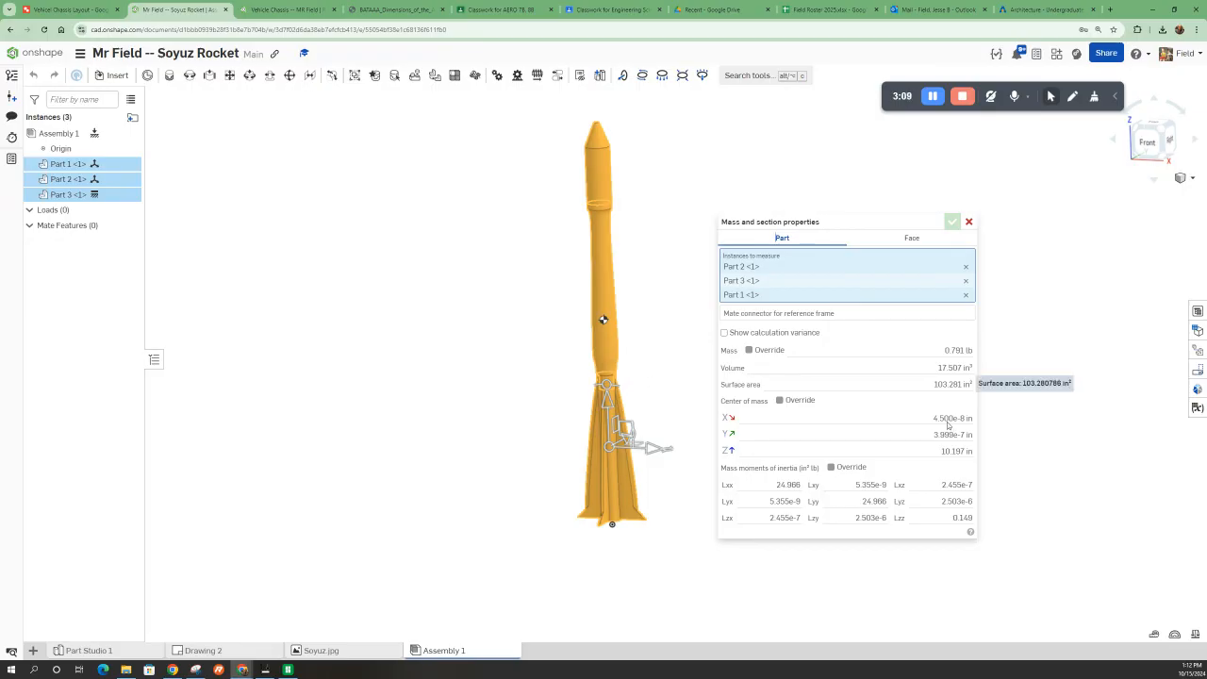
Copy the center of mass Z coordinate and create a blank Google Sheets spreadsheet from Google Drive
left_click(946, 452)
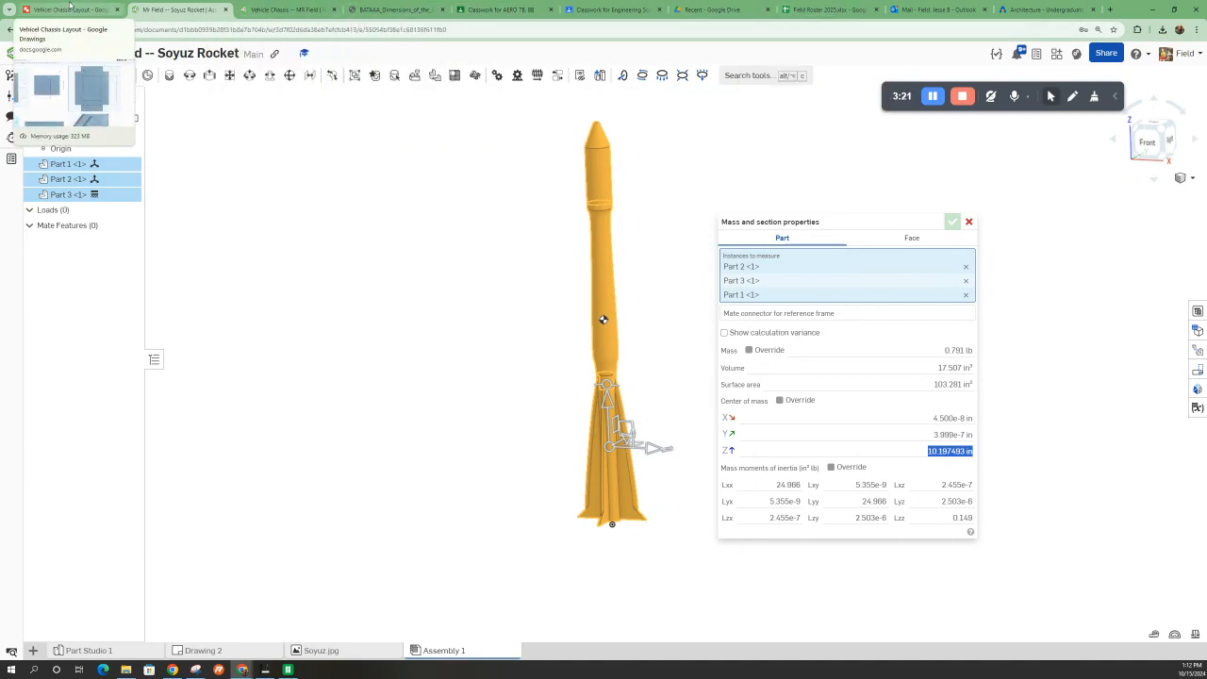
left_click(688, 7)
left_click(57, 111)
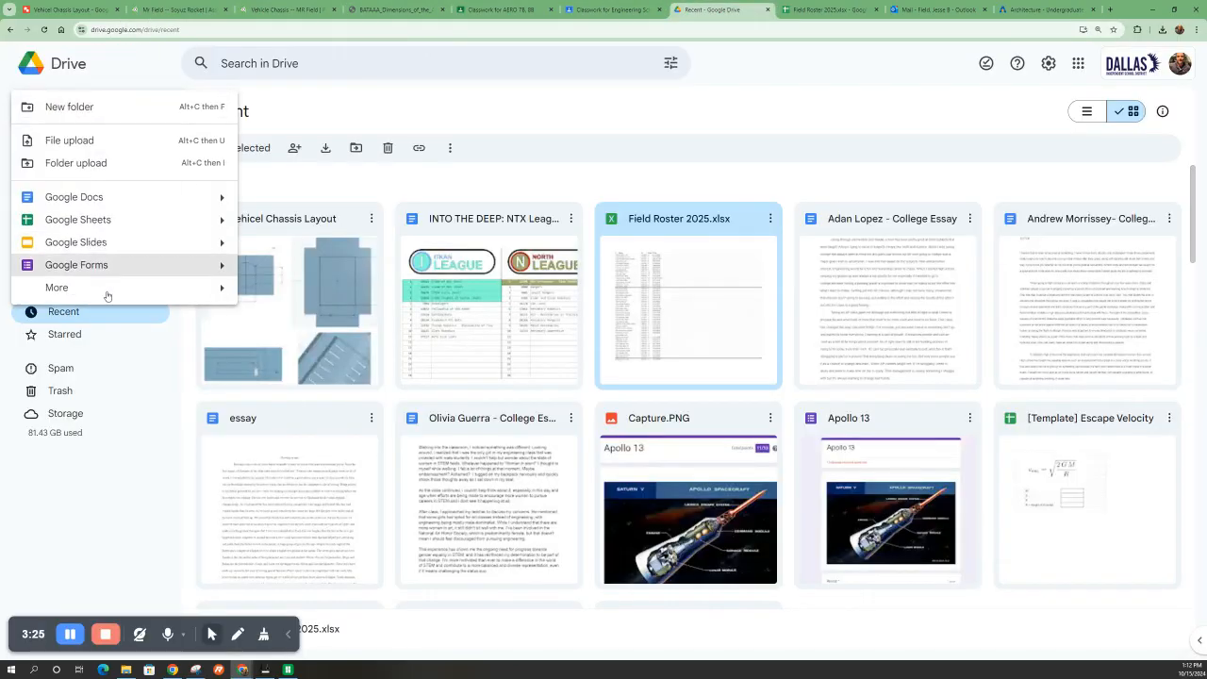
mouse_move(105, 295)
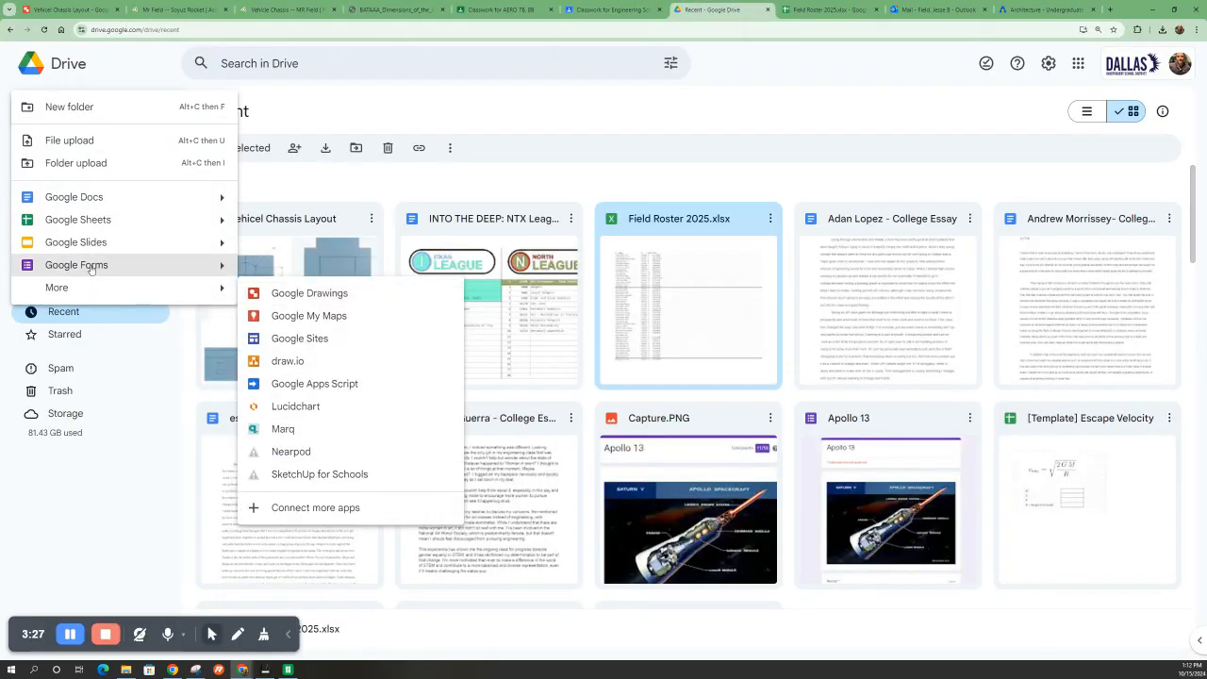
mouse_move(223, 222)
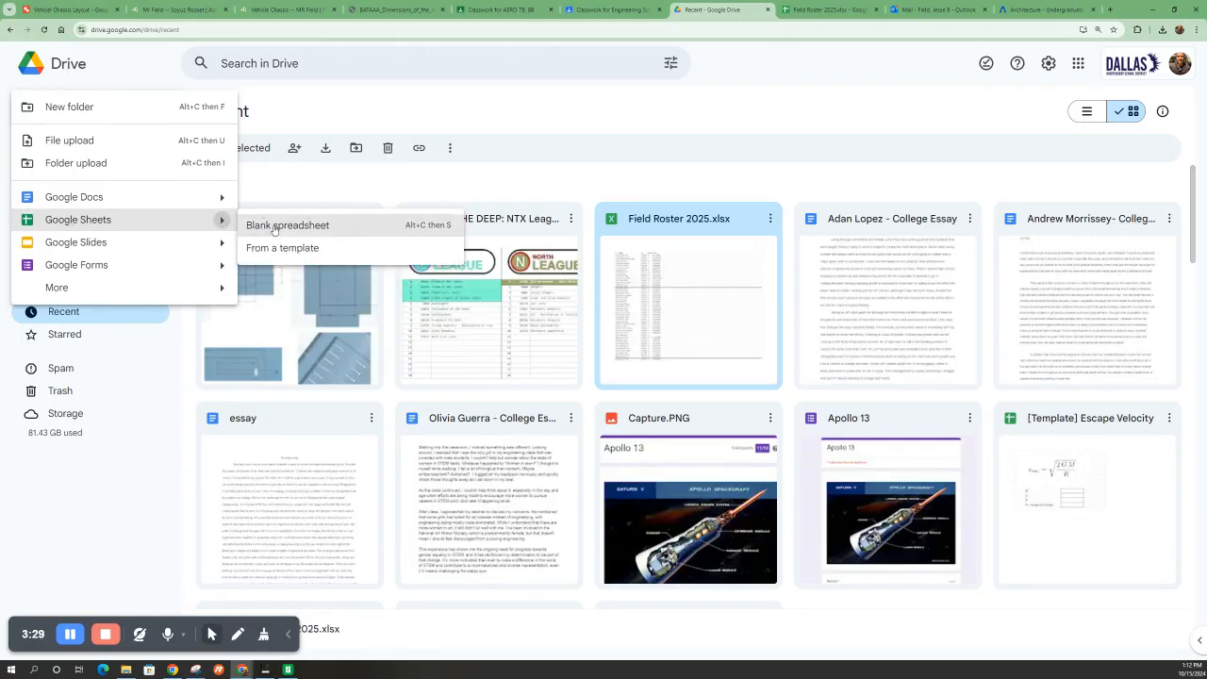
left_click(276, 225)
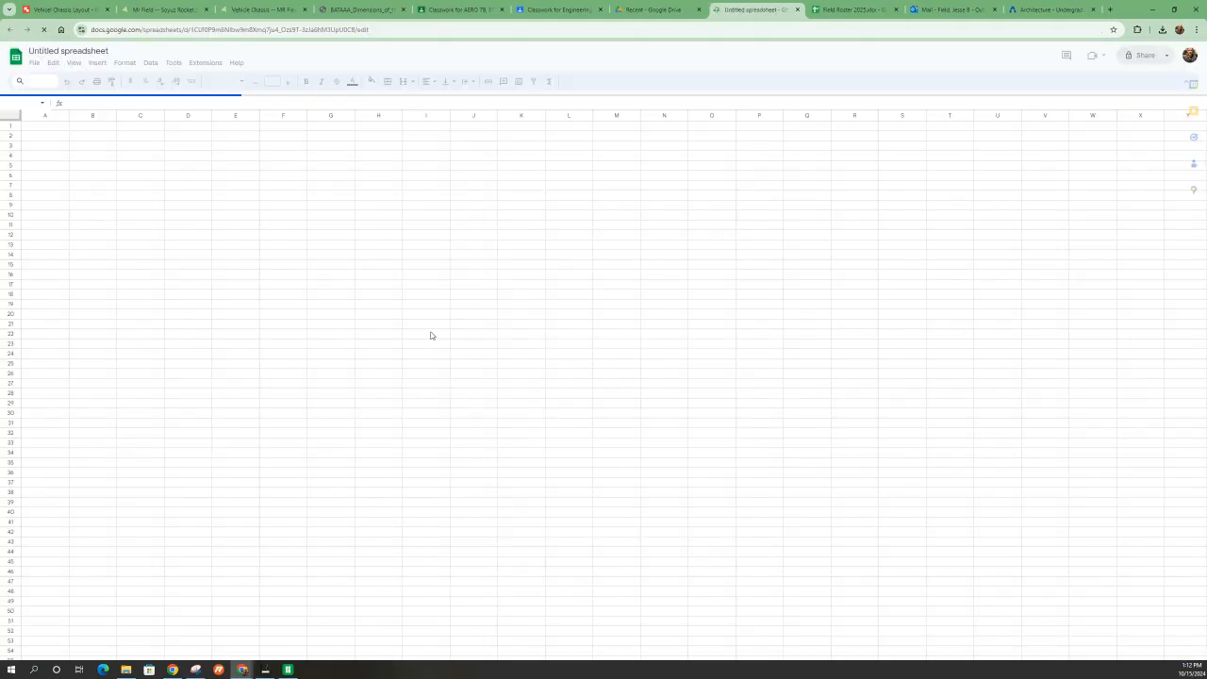
Enter the center of mass value 10.197493 in into cell B4 and label it "CG (height Z)" in A4
left_click(95, 154)
type("10.197493 in")
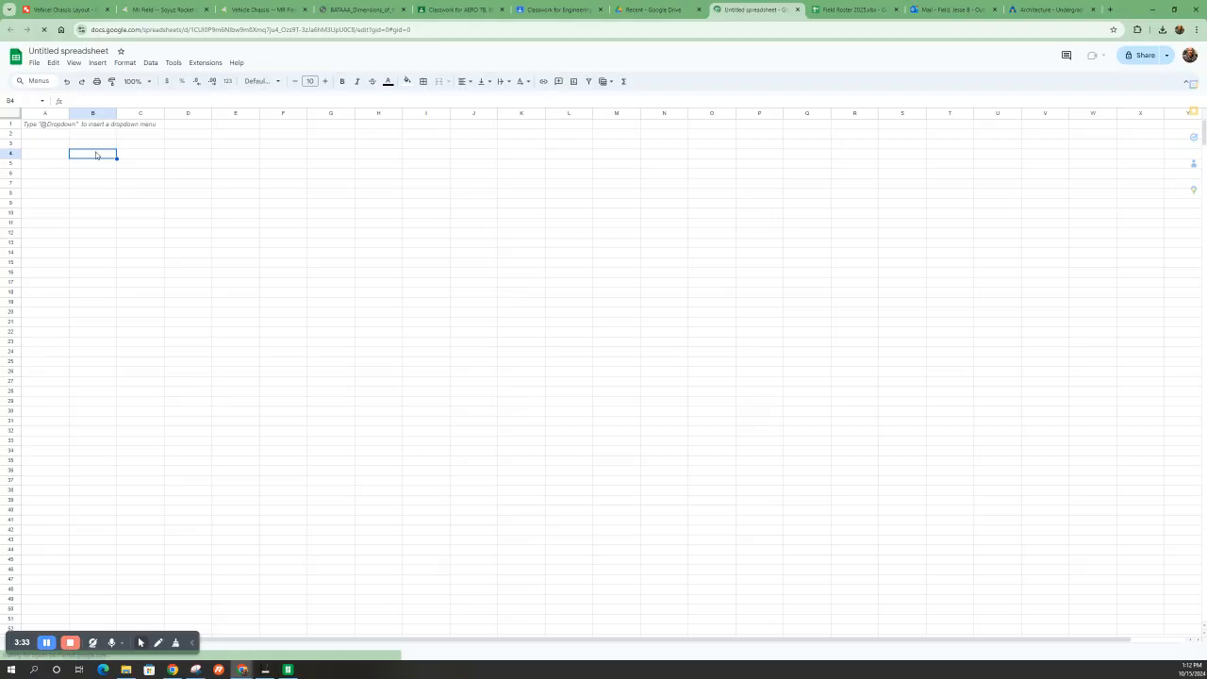
left_click(41, 155)
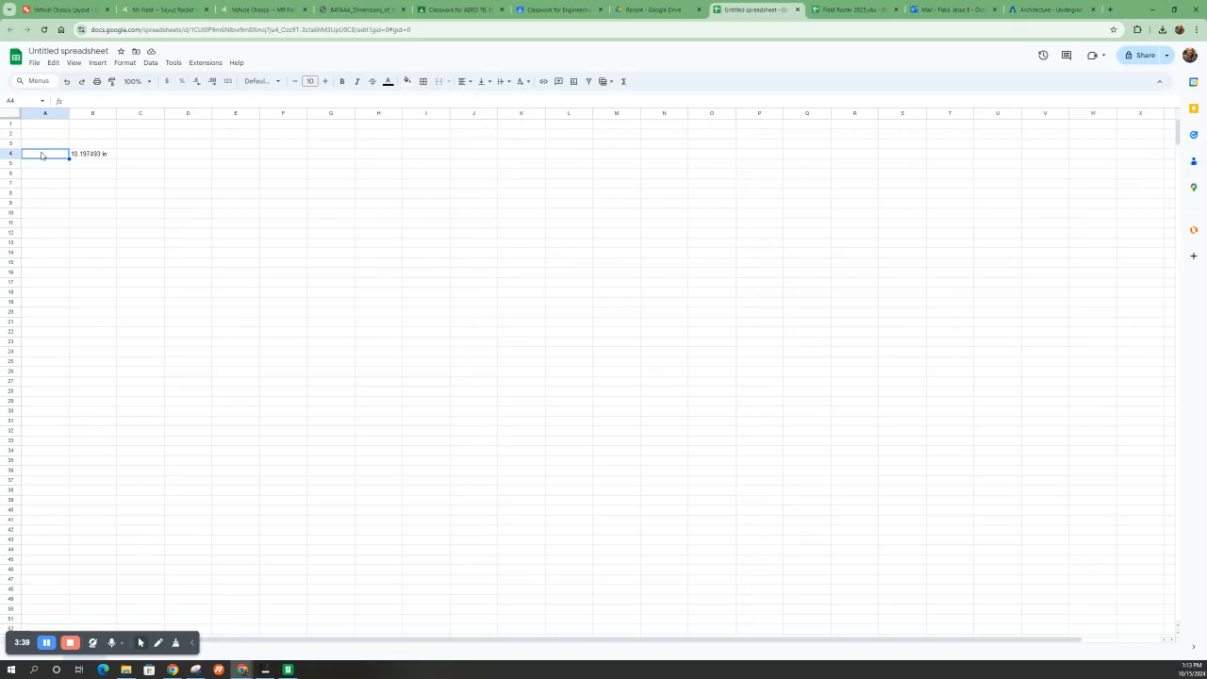
type("CG")
left_click(86, 145)
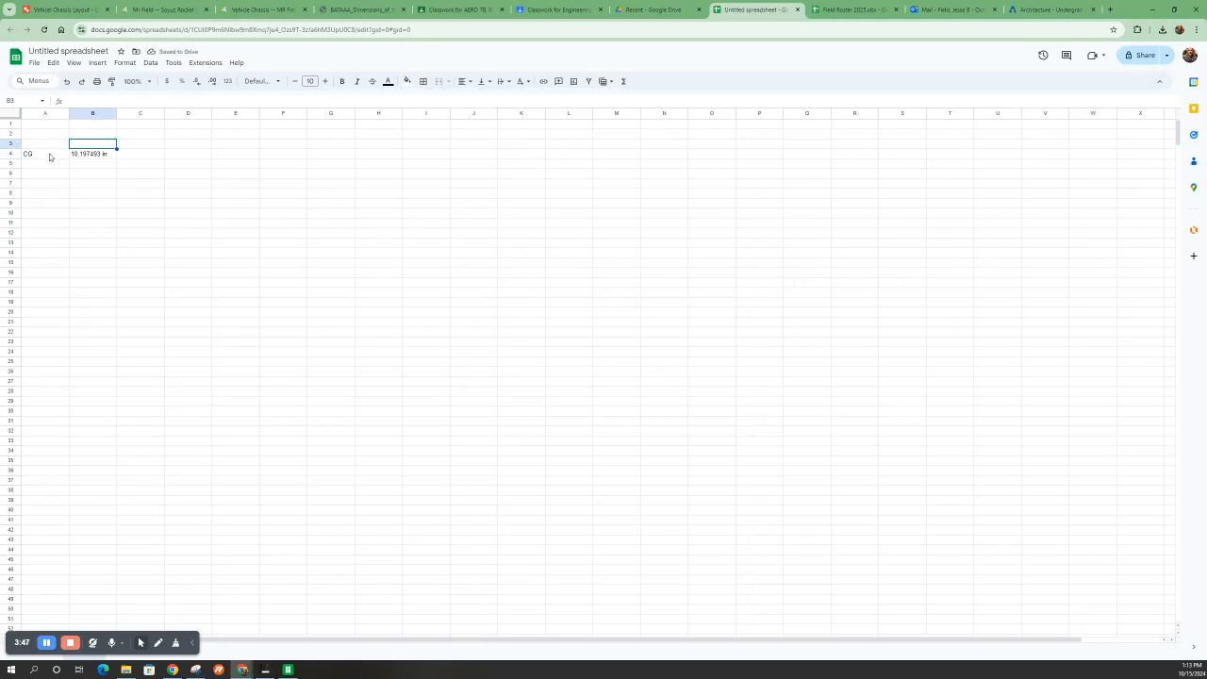
double_click(44, 155)
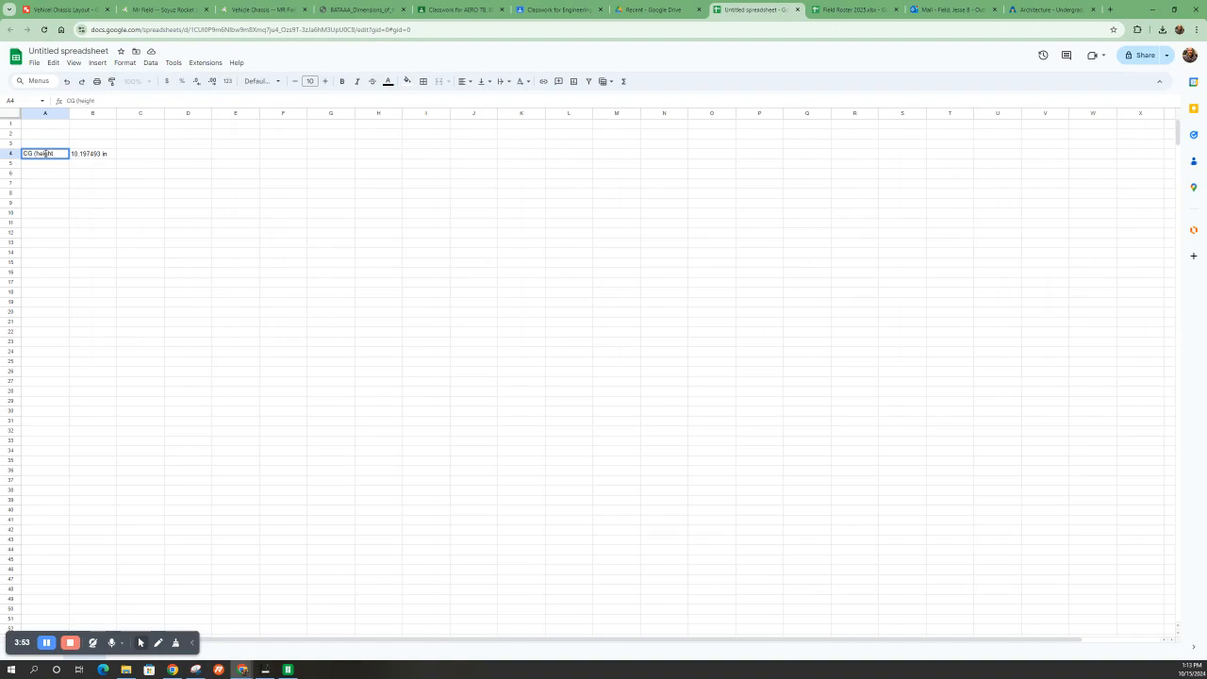
type("(height Z")
left_click(49, 176)
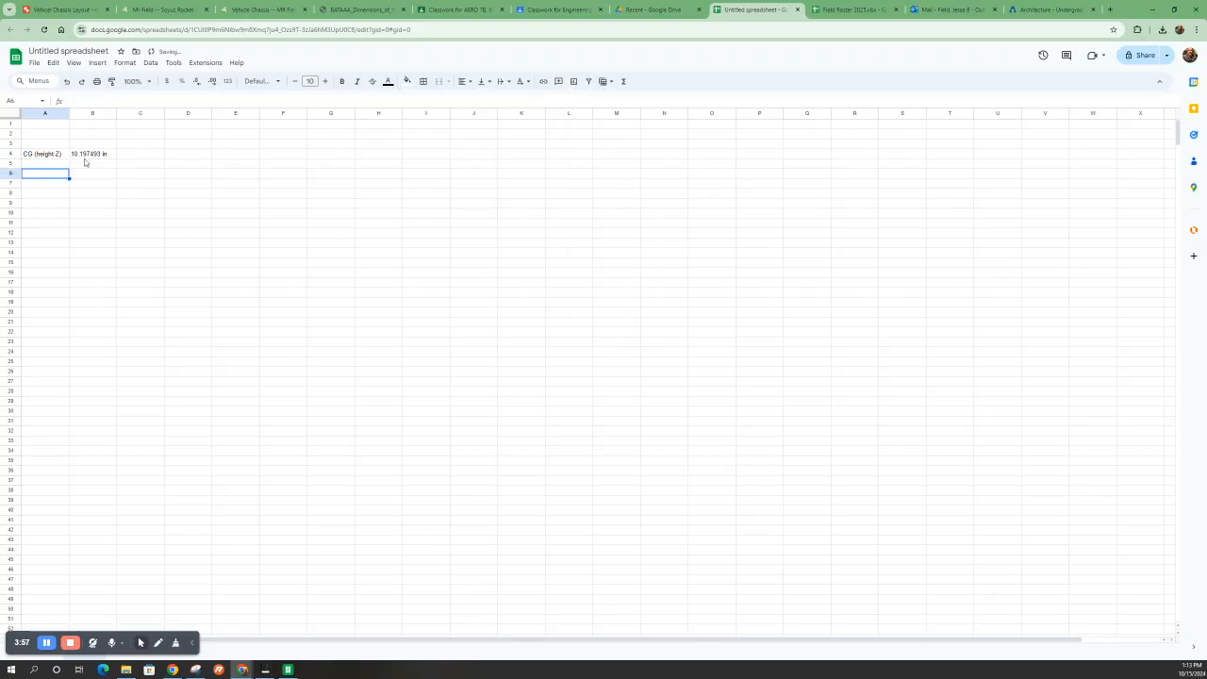
left_click(85, 155)
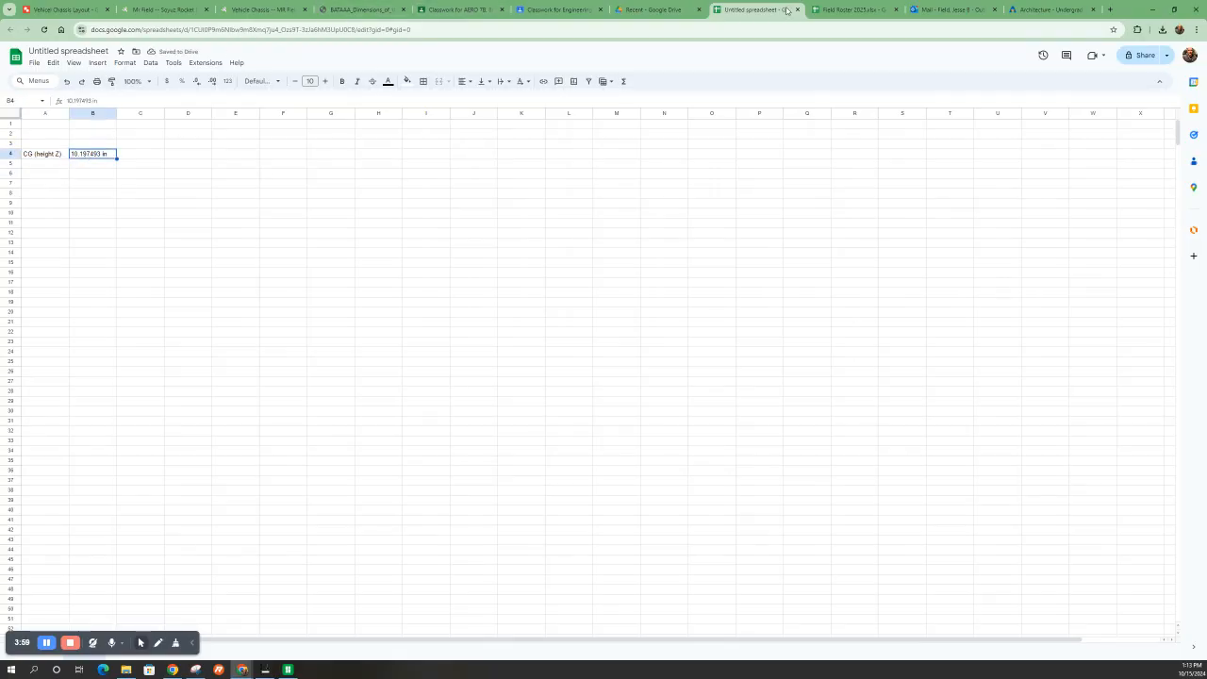
Place the spreadsheet's browser tab beside the rocket document, then return to Assembly 1 and close the mass properties
left_click_drag(785, 9, 292, 10)
left_click(165, 9)
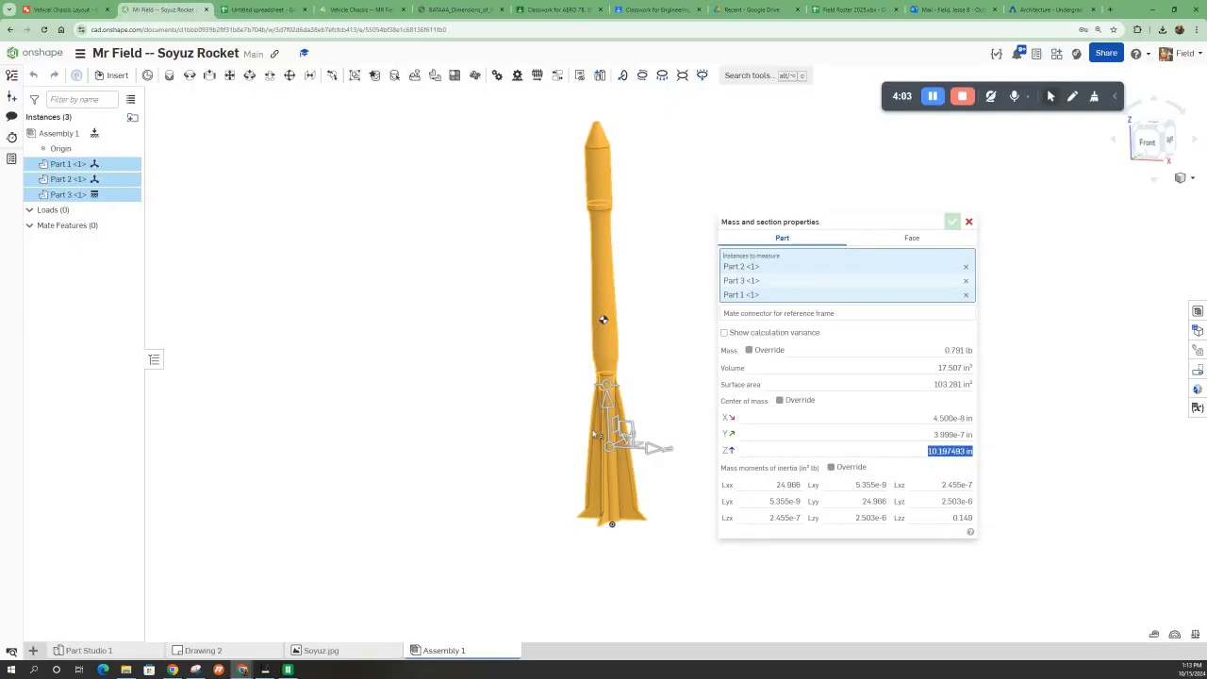
left_click(968, 222)
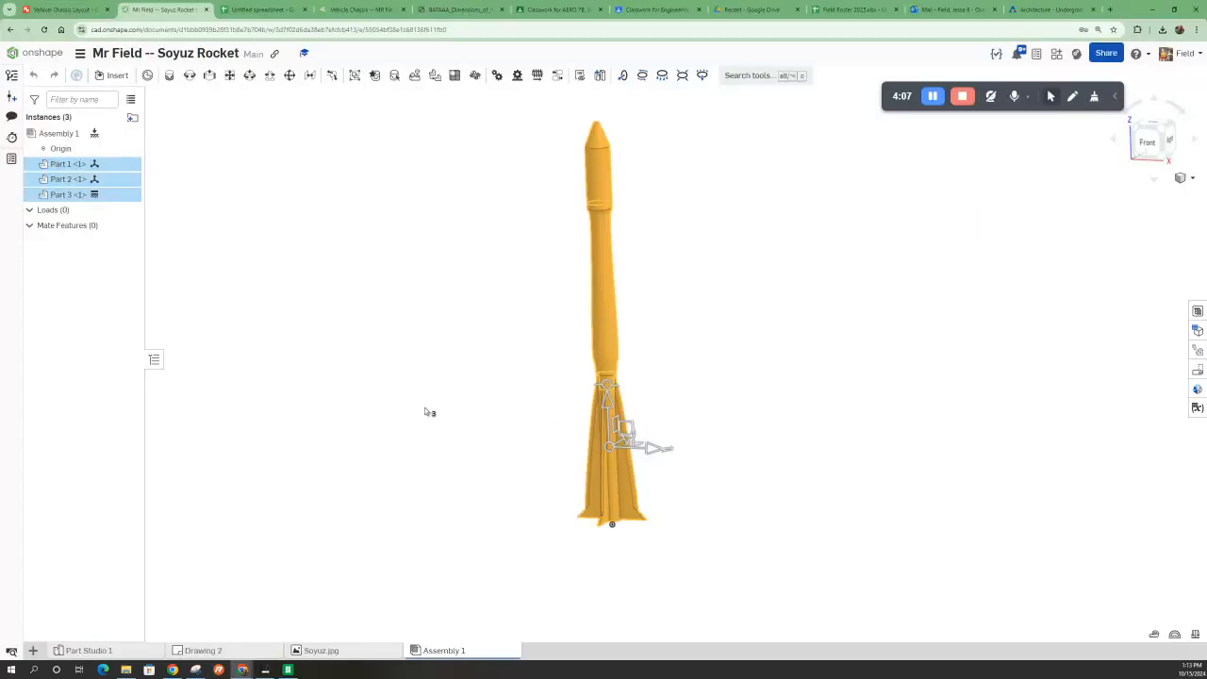
left_click(686, 377)
Select the outer surface of the rocket's middle section, Part 3, and copy its area value
scroll(657, 428, "up", 3)
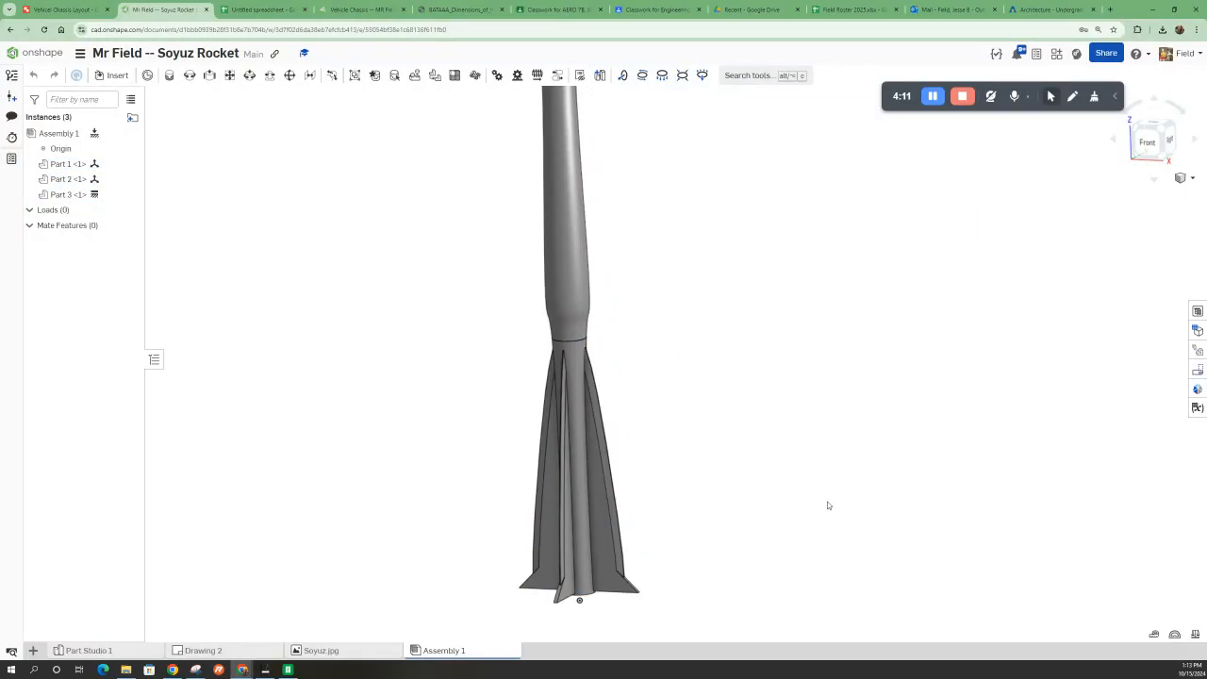
scroll(793, 500, "down", 3)
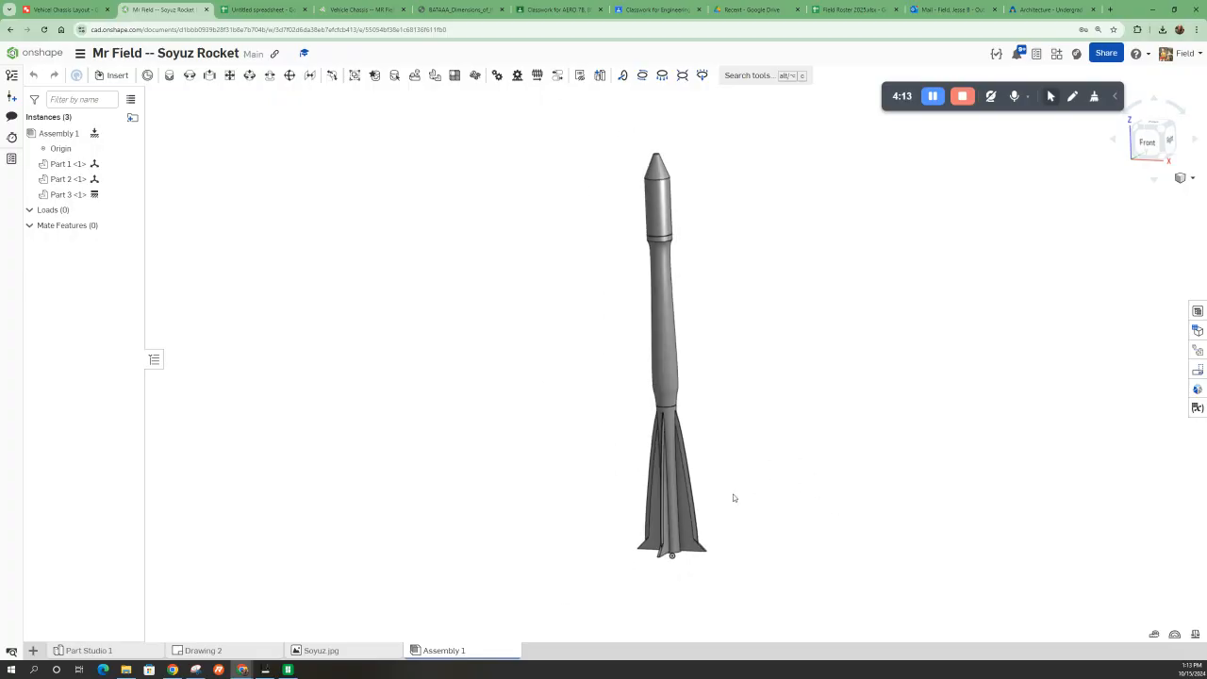
left_click(667, 332)
mouse_move(1119, 634)
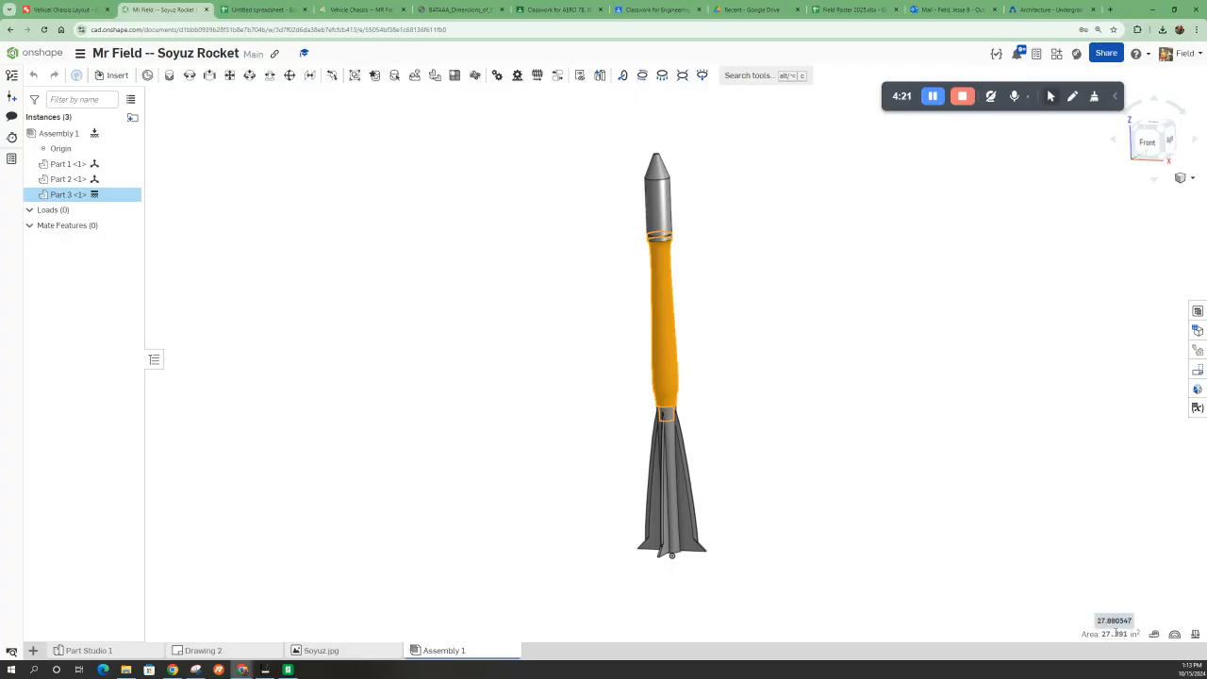
left_click(1110, 634)
key("ctrl+c")
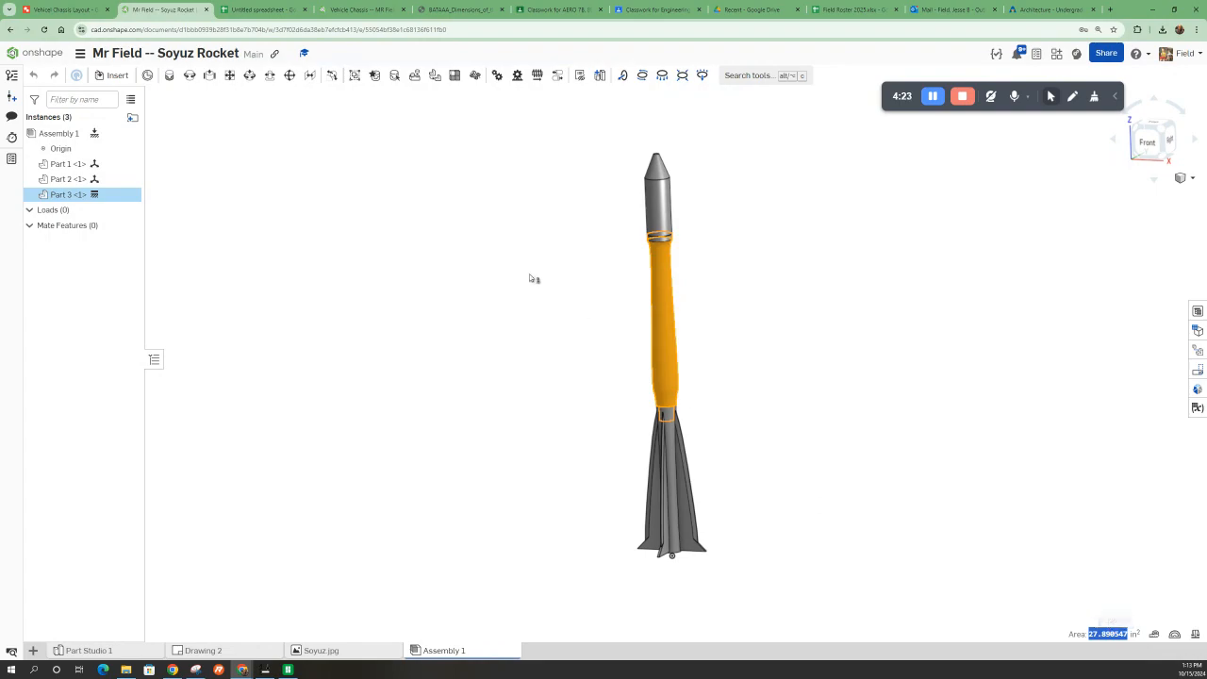
Paste the area 27.890547 into cell B5 of the spreadsheet and label it "Area Mid" in A5
left_click(254, 8)
left_click(87, 169)
key("ctrl+v")
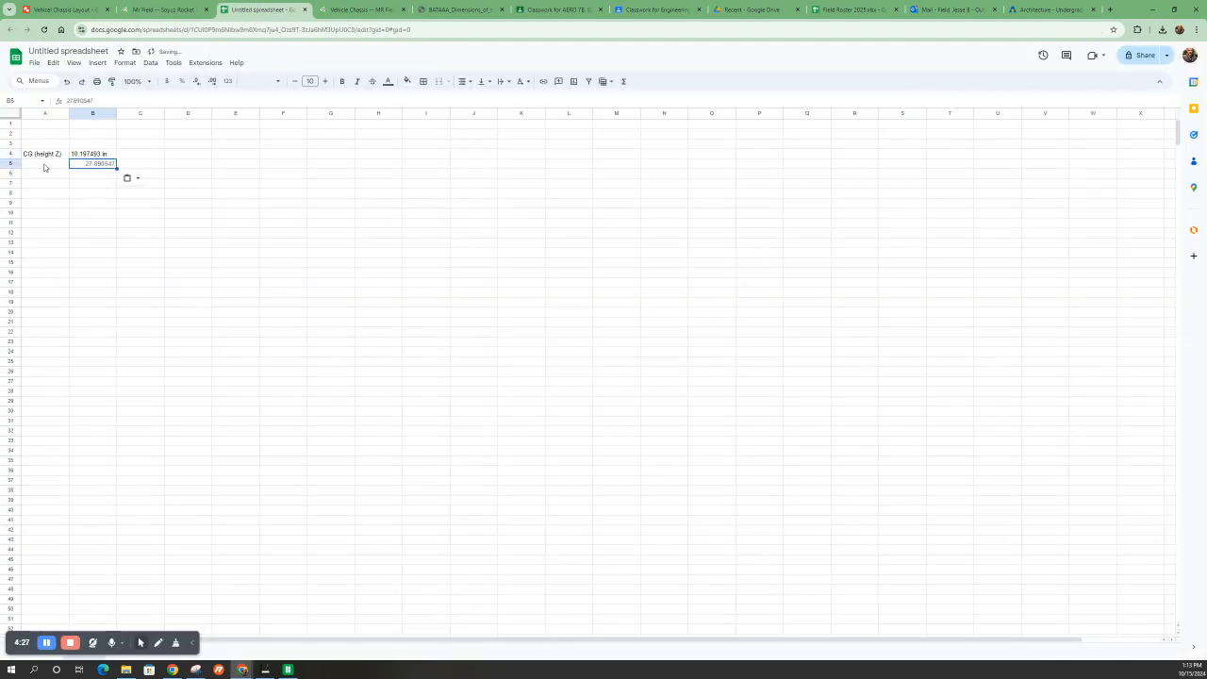
left_click(44, 166)
type("Are")
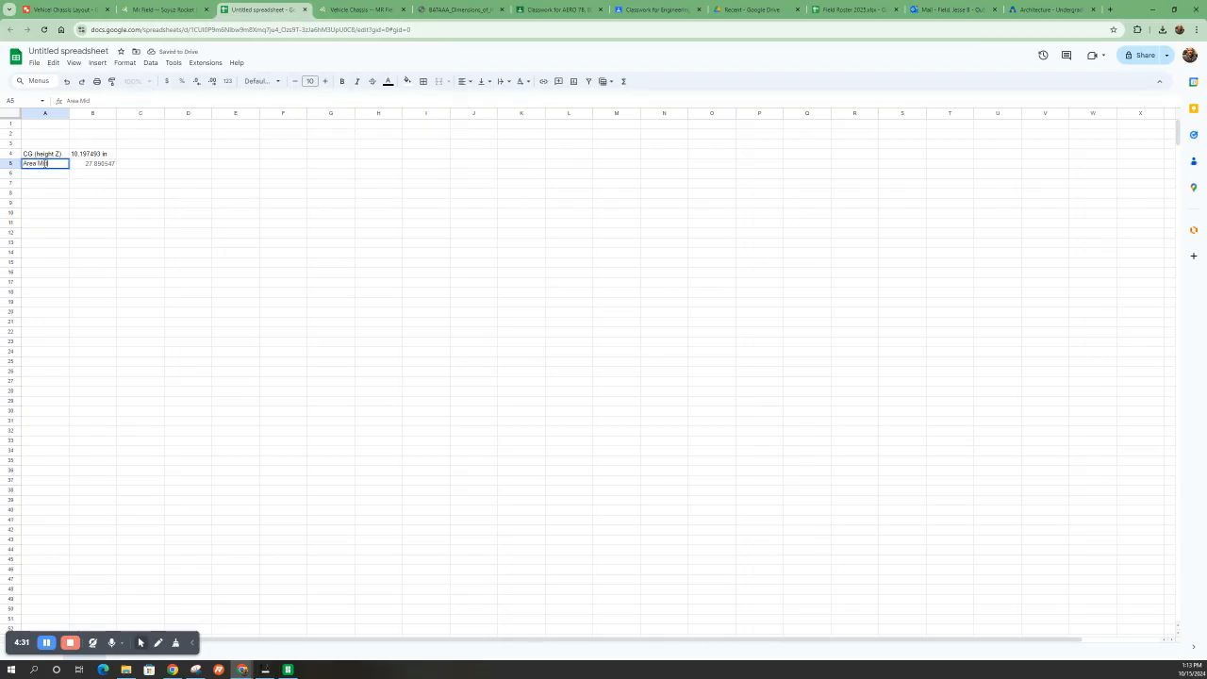
type("a Mid")
left_click(175, 229)
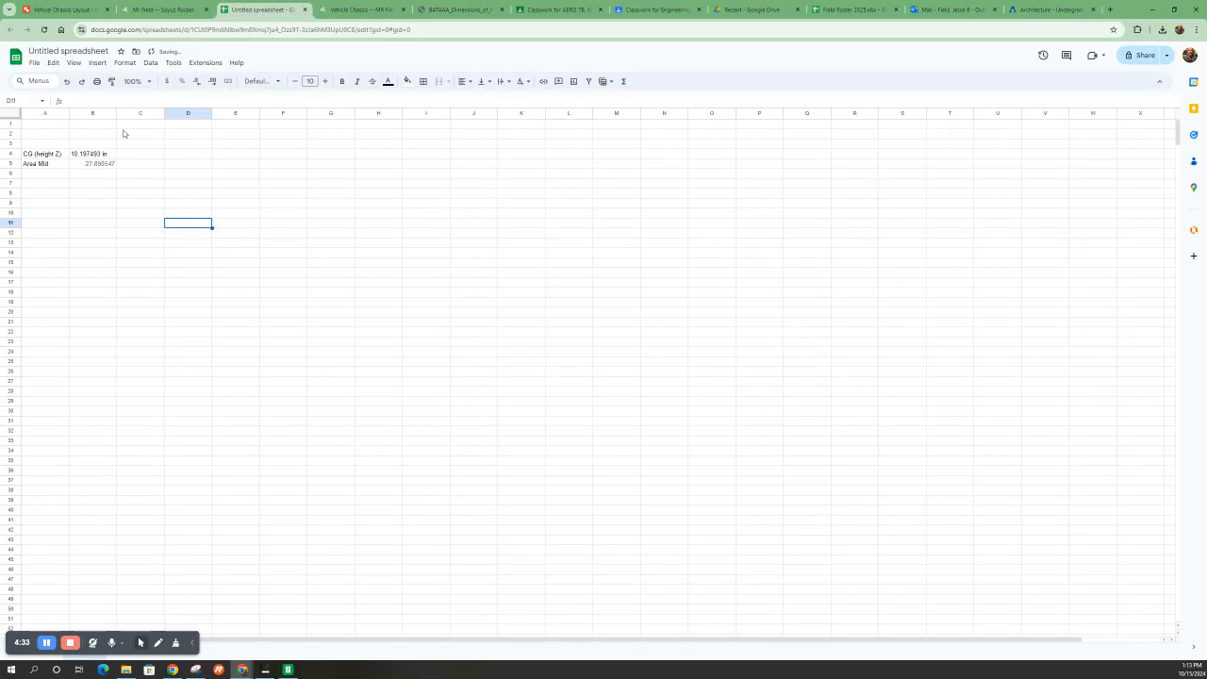
Return to the Soyuz rocket assembly and clear the selection of the middle section
left_click(361, 9)
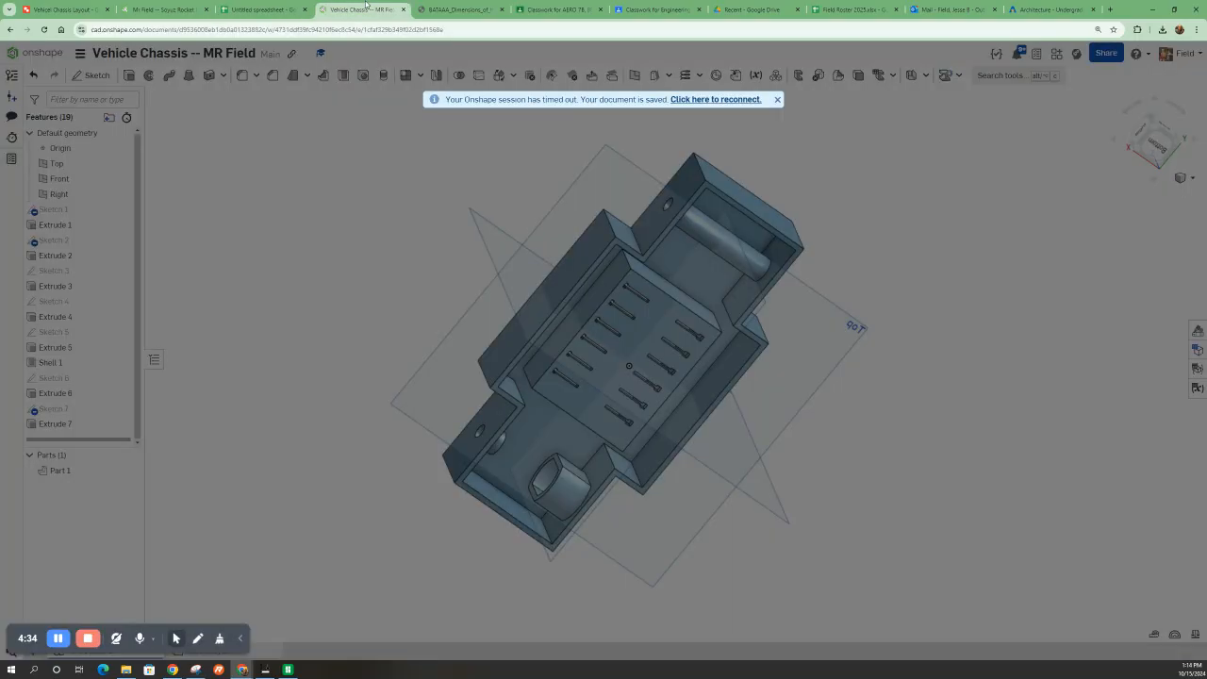
left_click(160, 10)
left_click(726, 424)
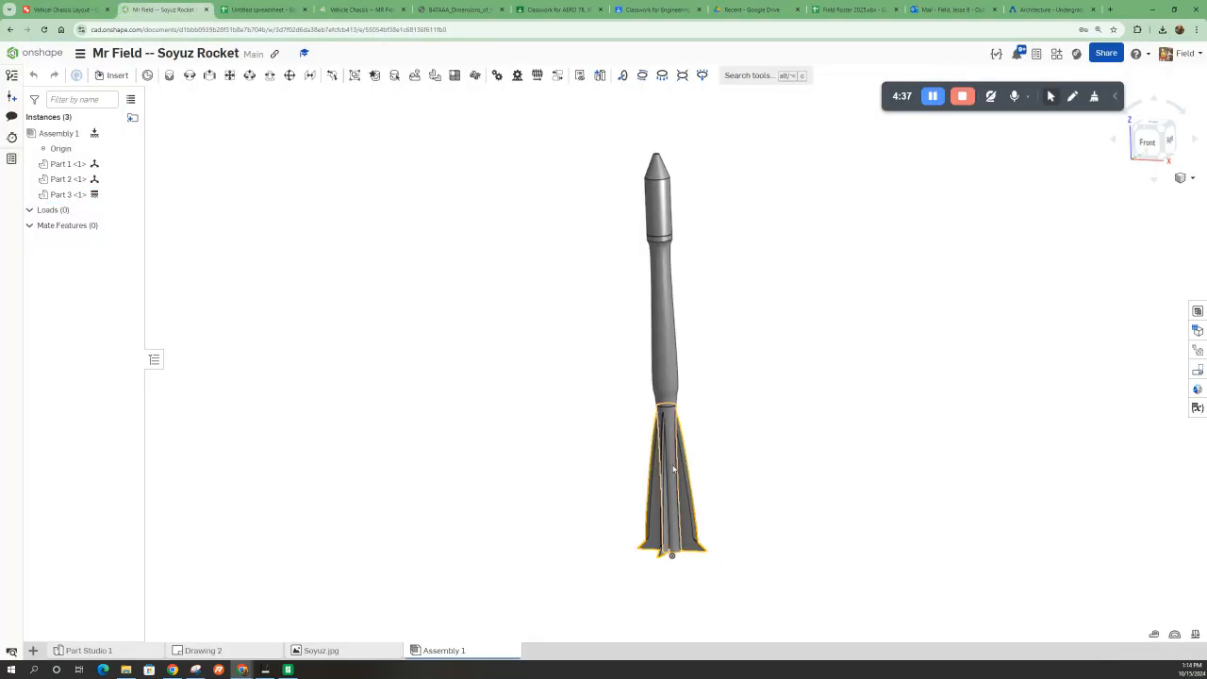
left_click(673, 469)
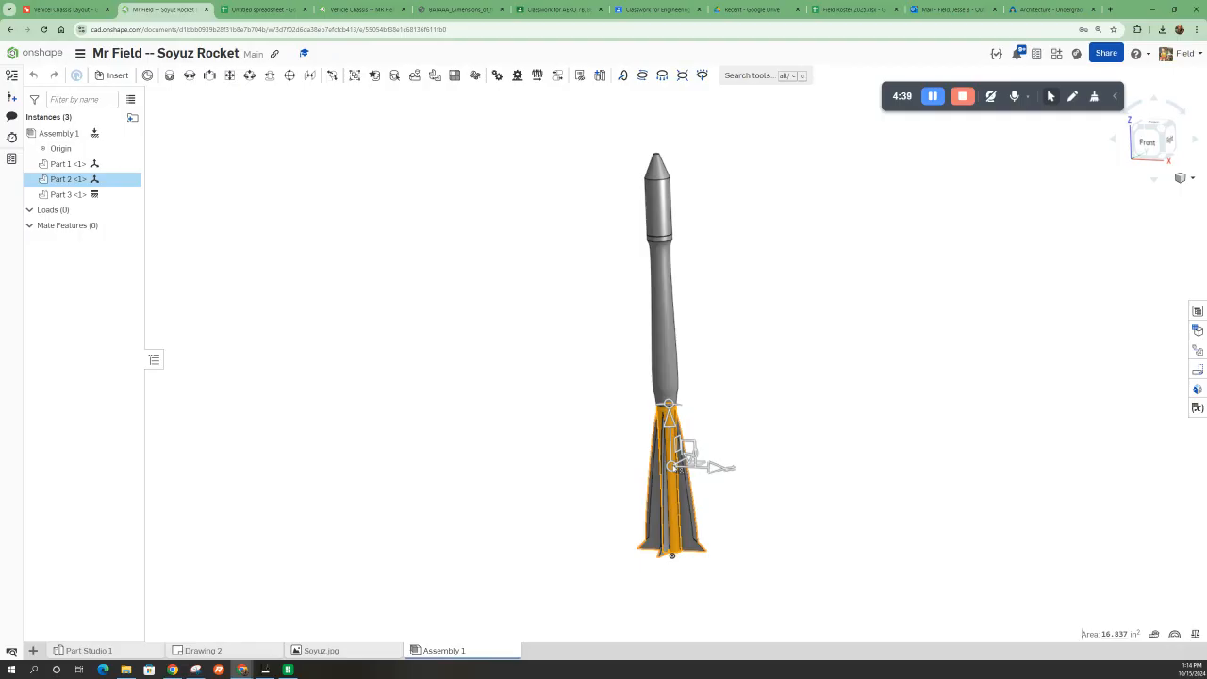
scroll(682, 588, "up", 3)
right_click_drag(779, 585, 718, 523)
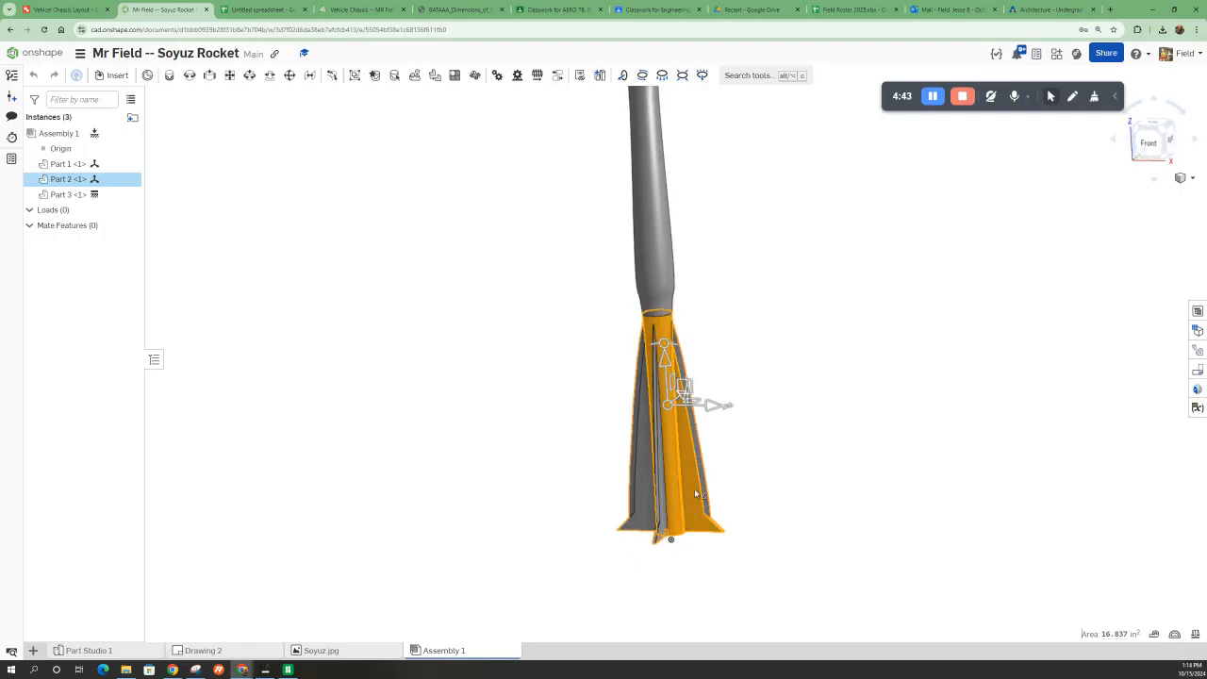
left_click(748, 478)
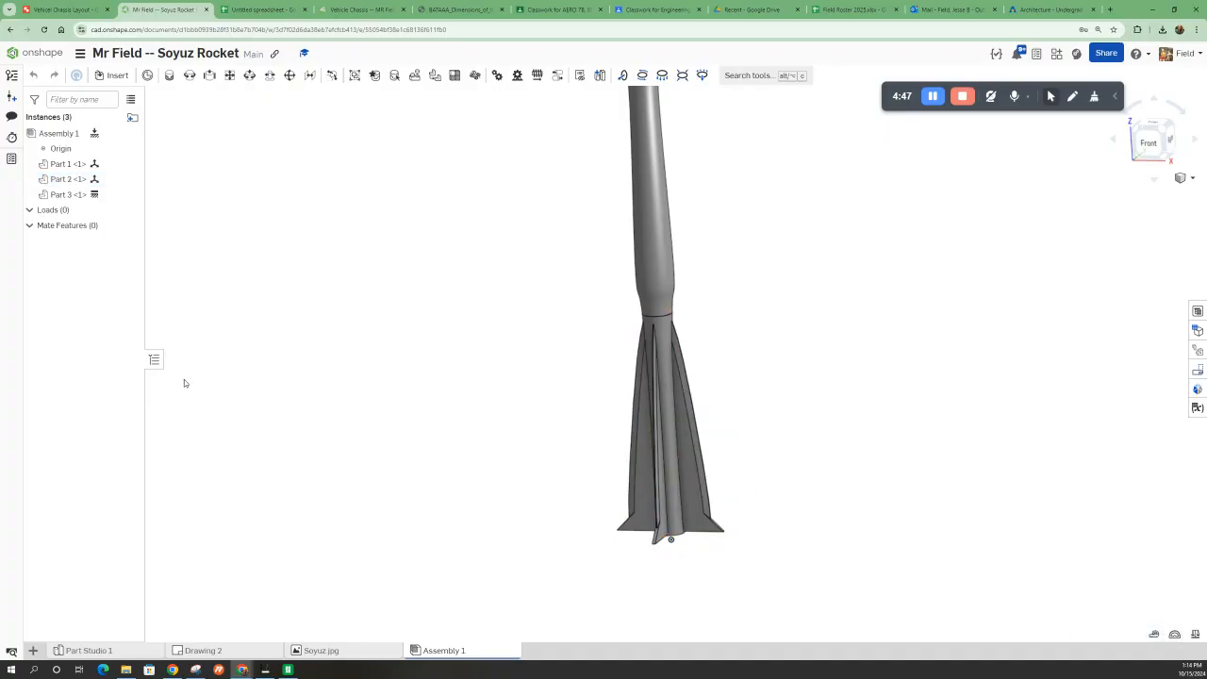
Open the mass and section properties for the finned base, Part 2, and select its surface area value for copying
left_click(71, 179)
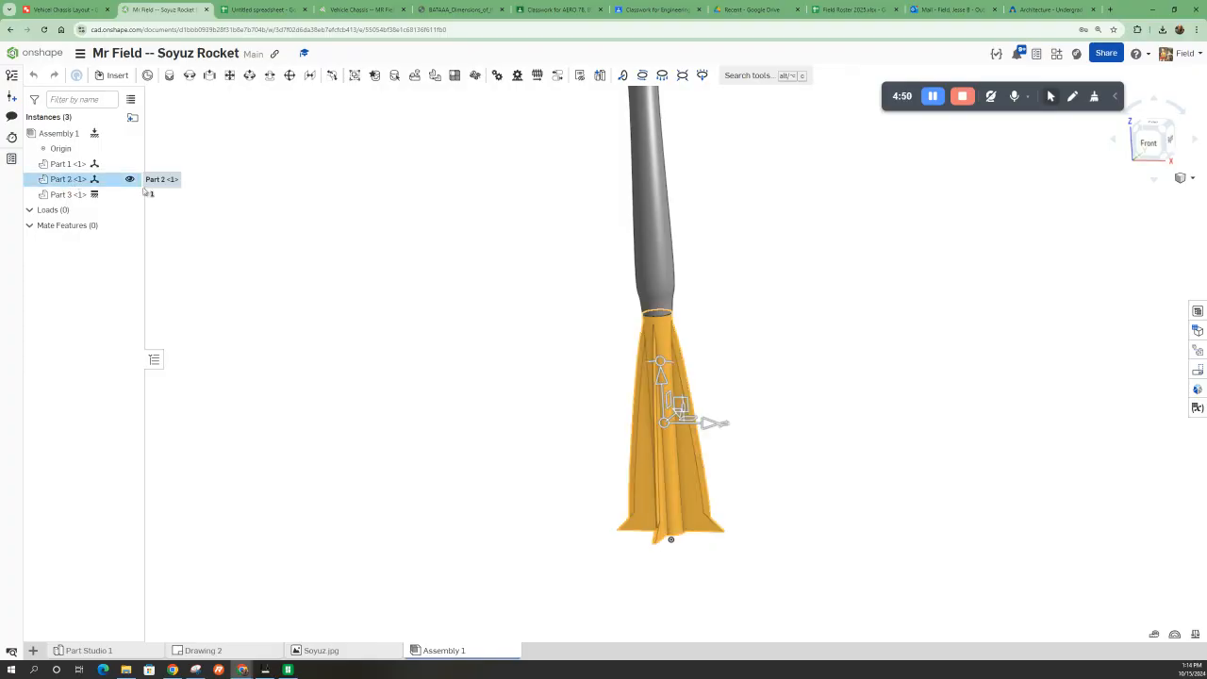
left_click(1195, 634)
mouse_move(906, 326)
mouse_move(932, 359)
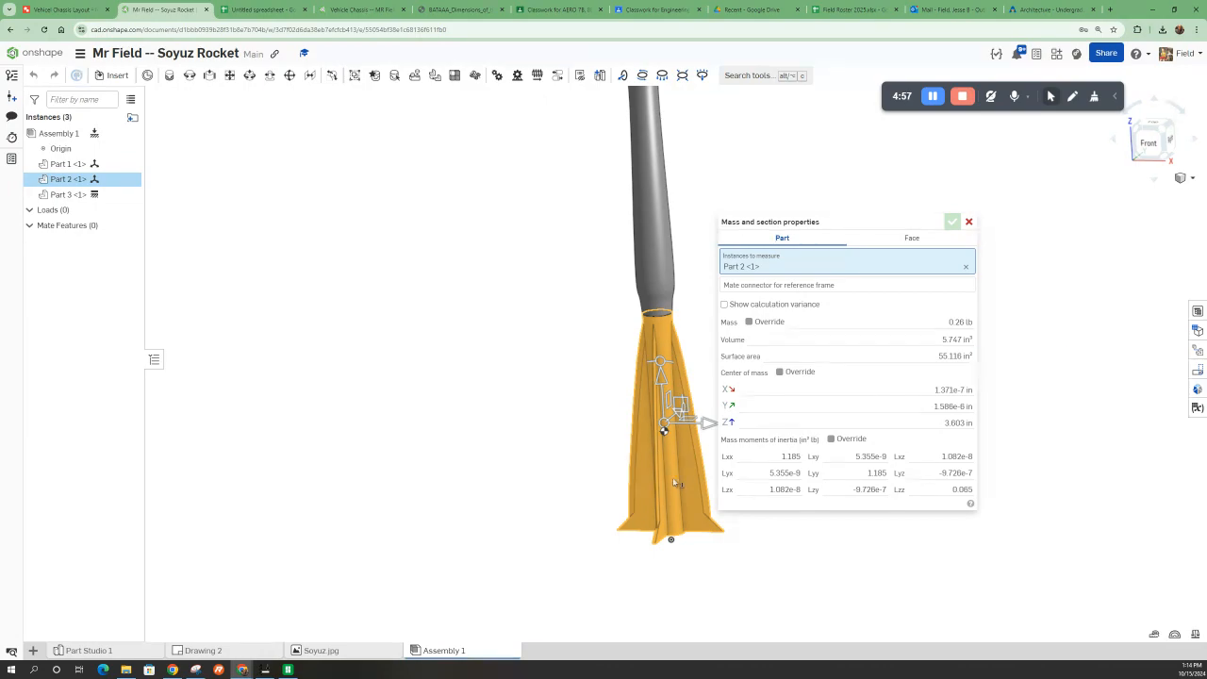
left_click(944, 357)
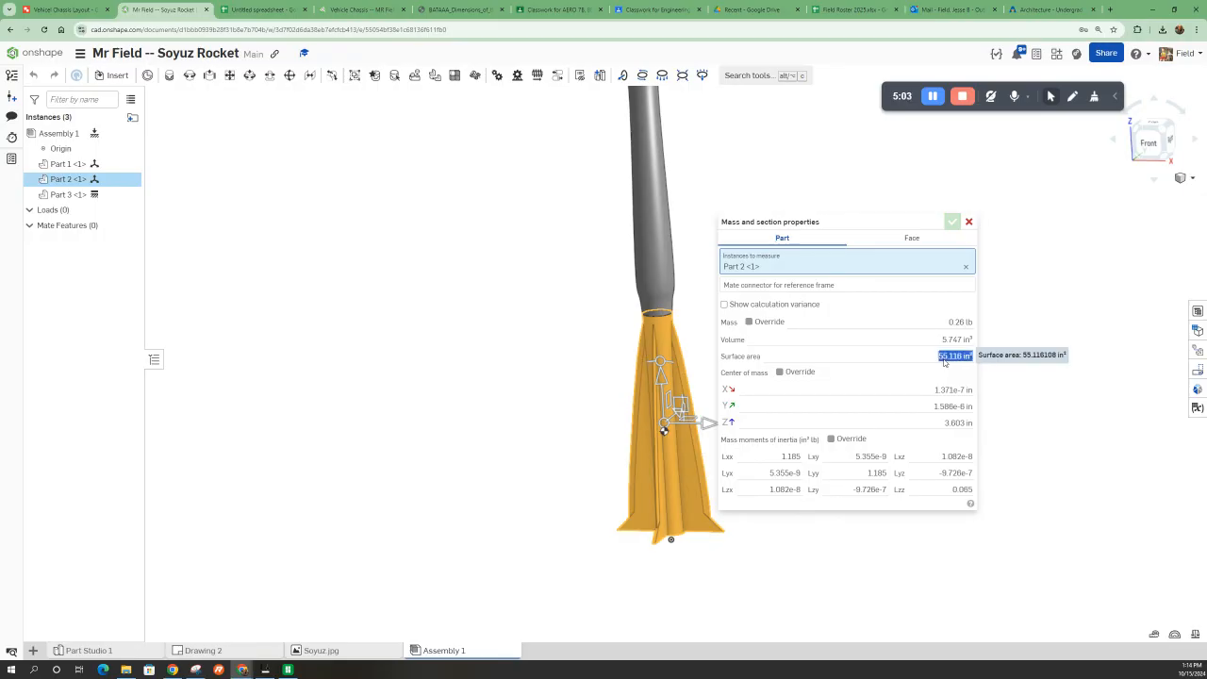
Switch to the spreadsheet, paste the area 55.116 in² into cell B6 and label it "Area Mid" in A6
left_click(264, 9)
left_click(88, 178)
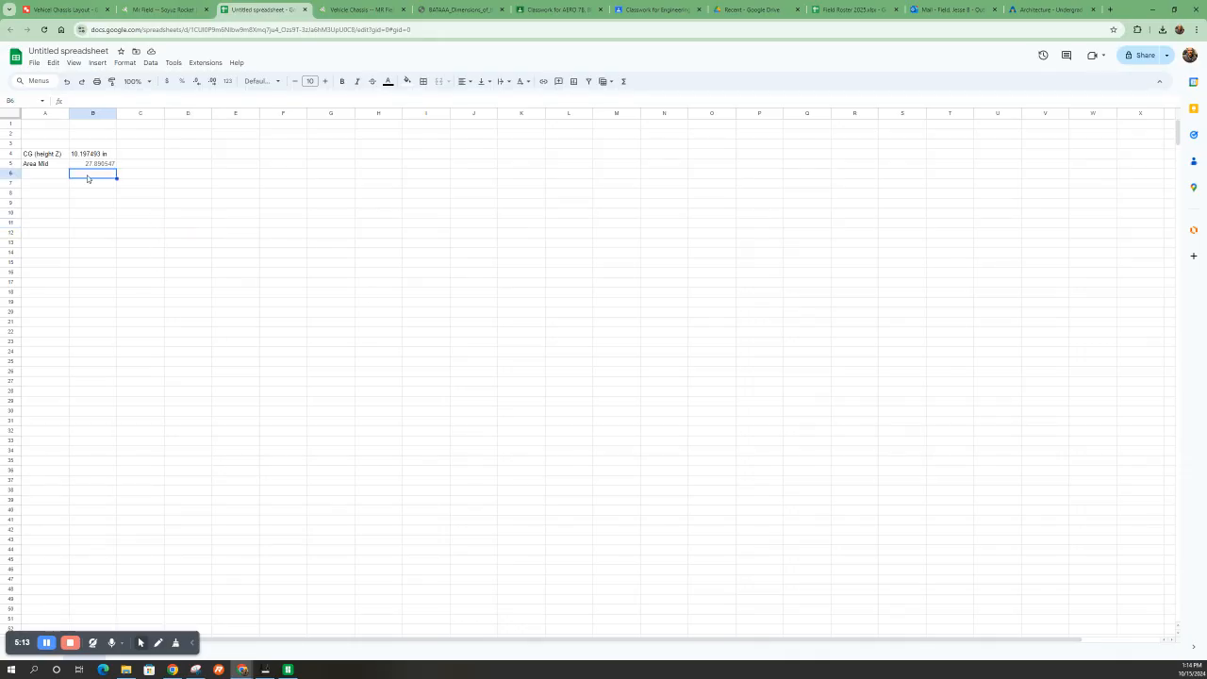
type("55.116 in²")
left_click(41, 178)
type("Area Mid")
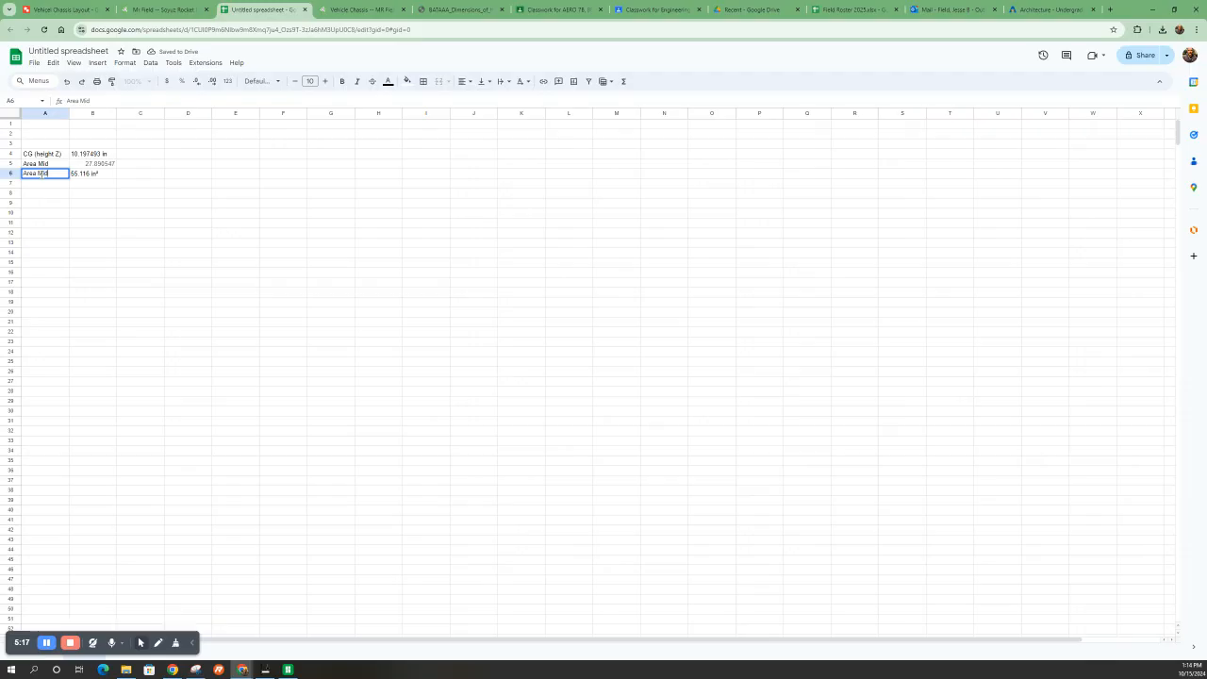
left_click(156, 226)
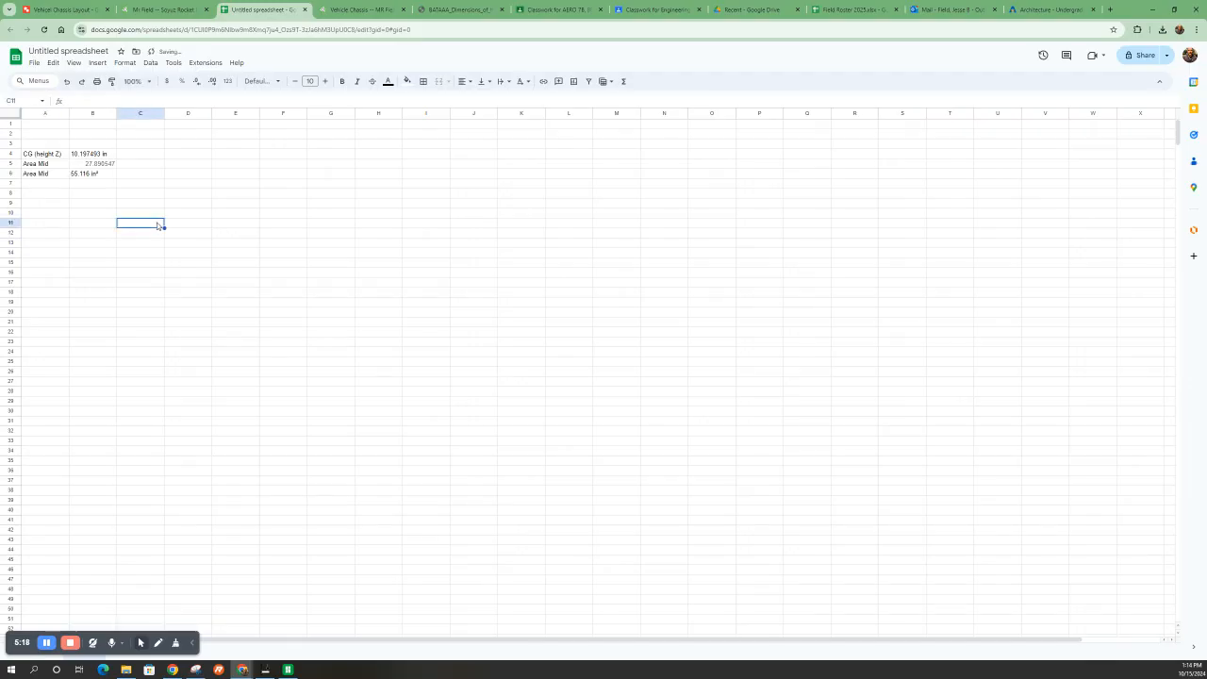
Left-align the values in column B
left_click(92, 114)
left_click(469, 82)
left_click(480, 99)
left_click(462, 82)
left_click(465, 99)
left_click(291, 302)
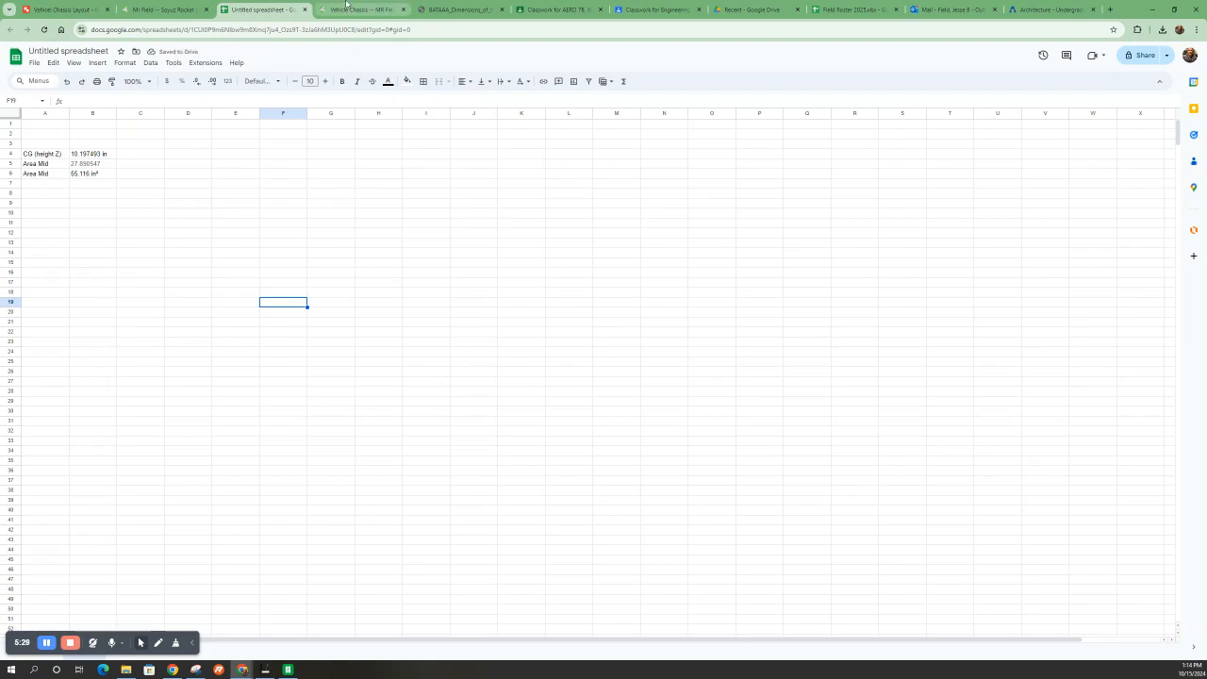
Return to the Soyuz assembly in Onshape, open the mass properties of only Part 3, the middle section, and copy its surface area
left_click(165, 9)
scroll(513, 372, "down", 3)
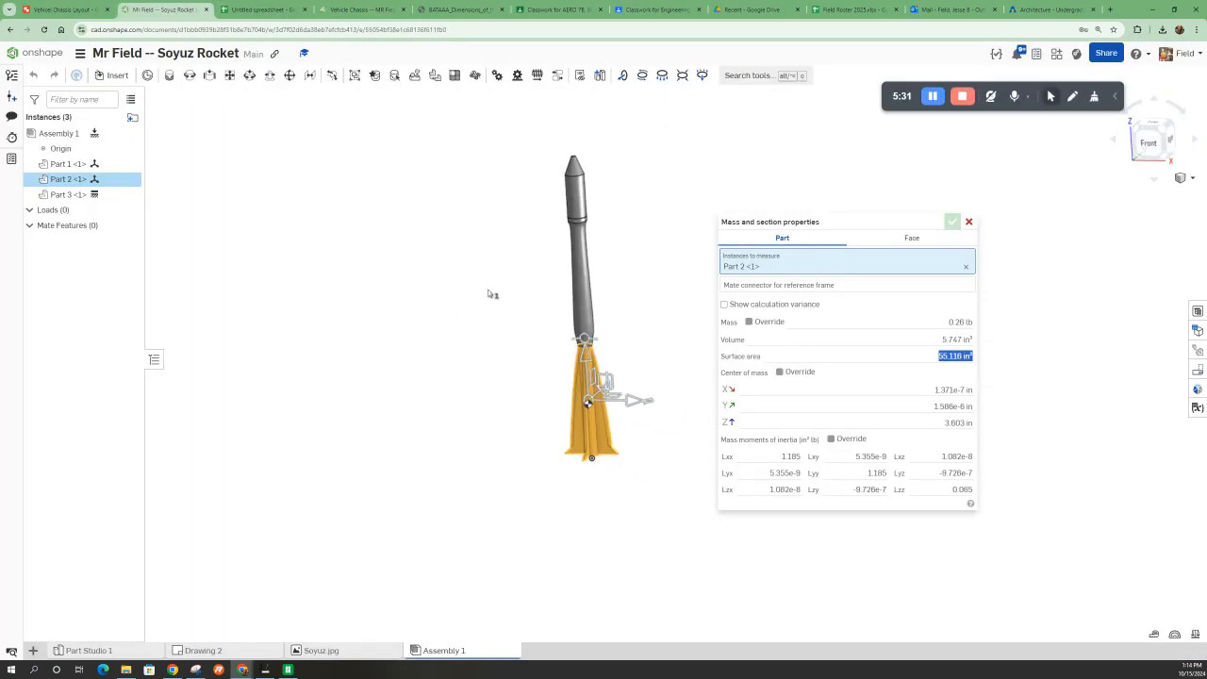
left_click(968, 222)
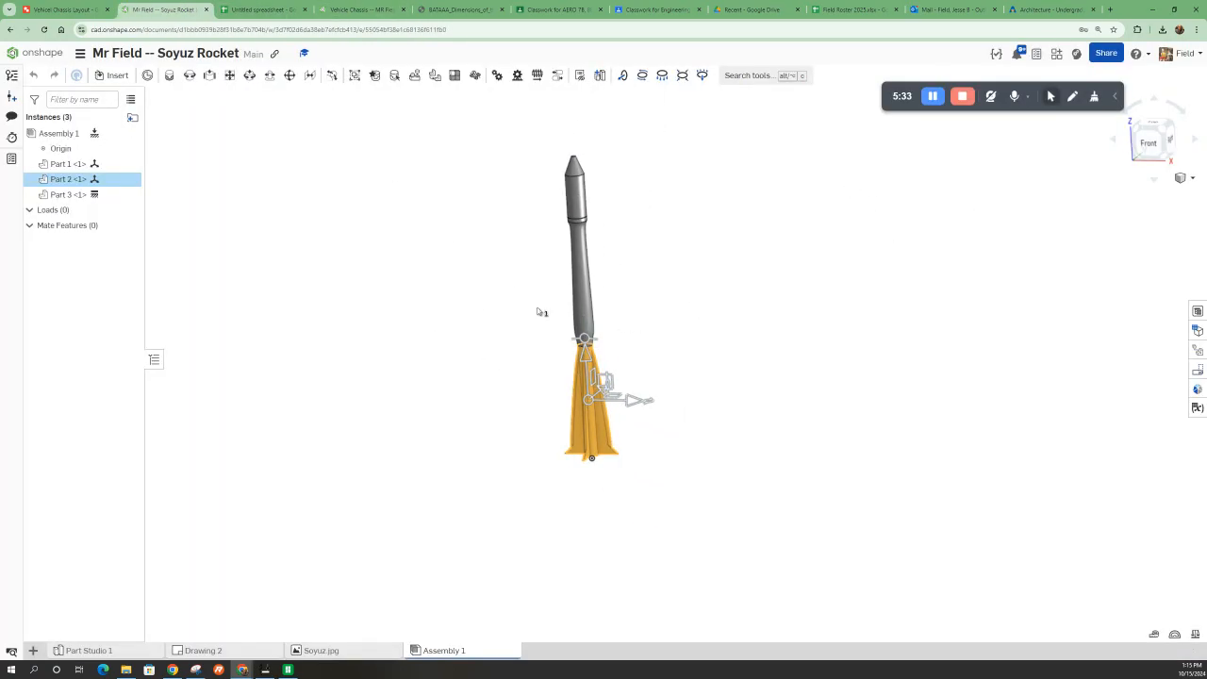
left_click(415, 302)
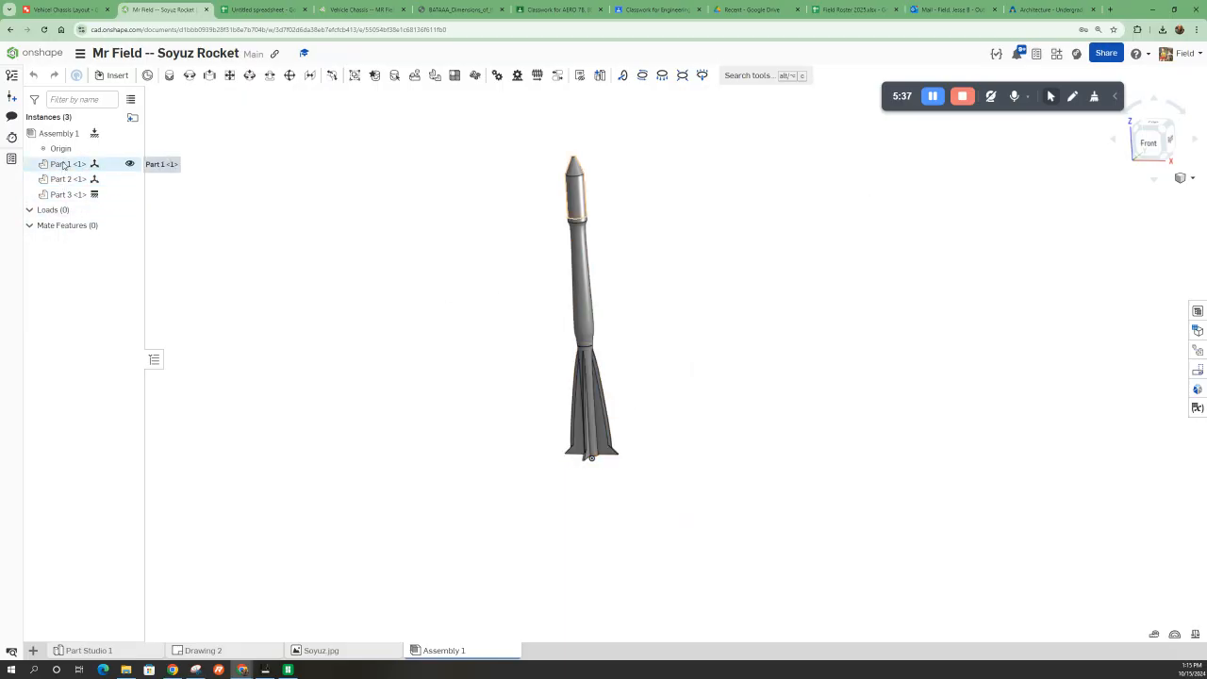
left_click(66, 194)
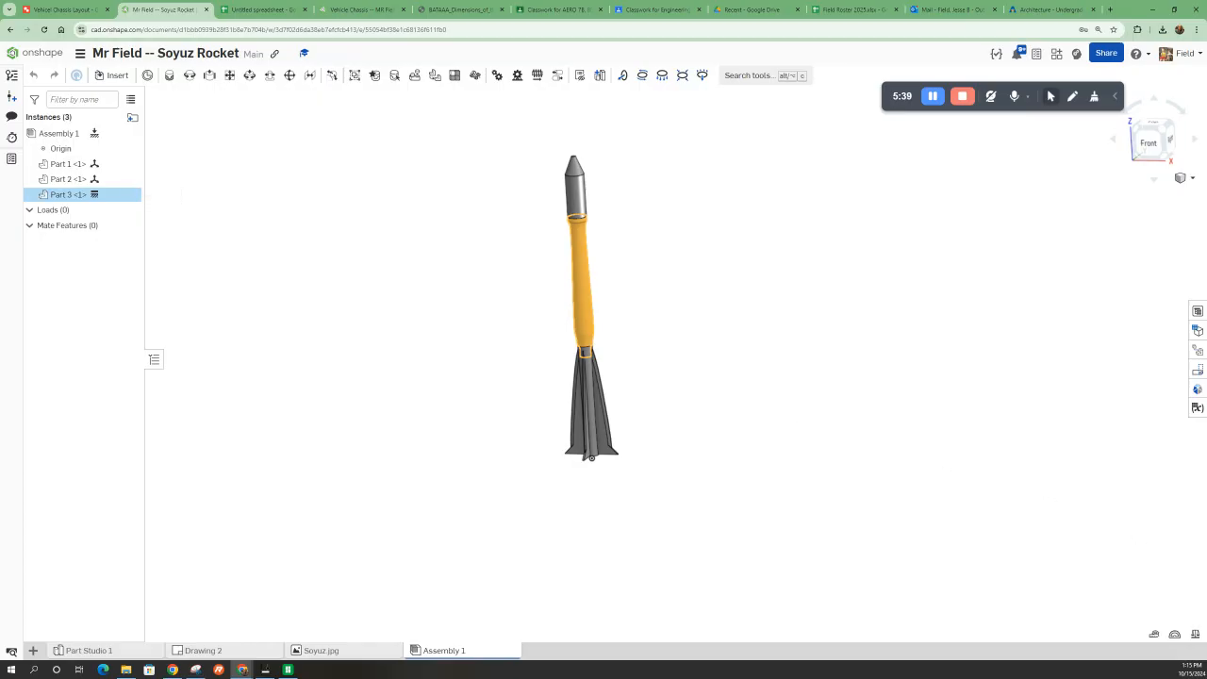
left_click(1194, 639)
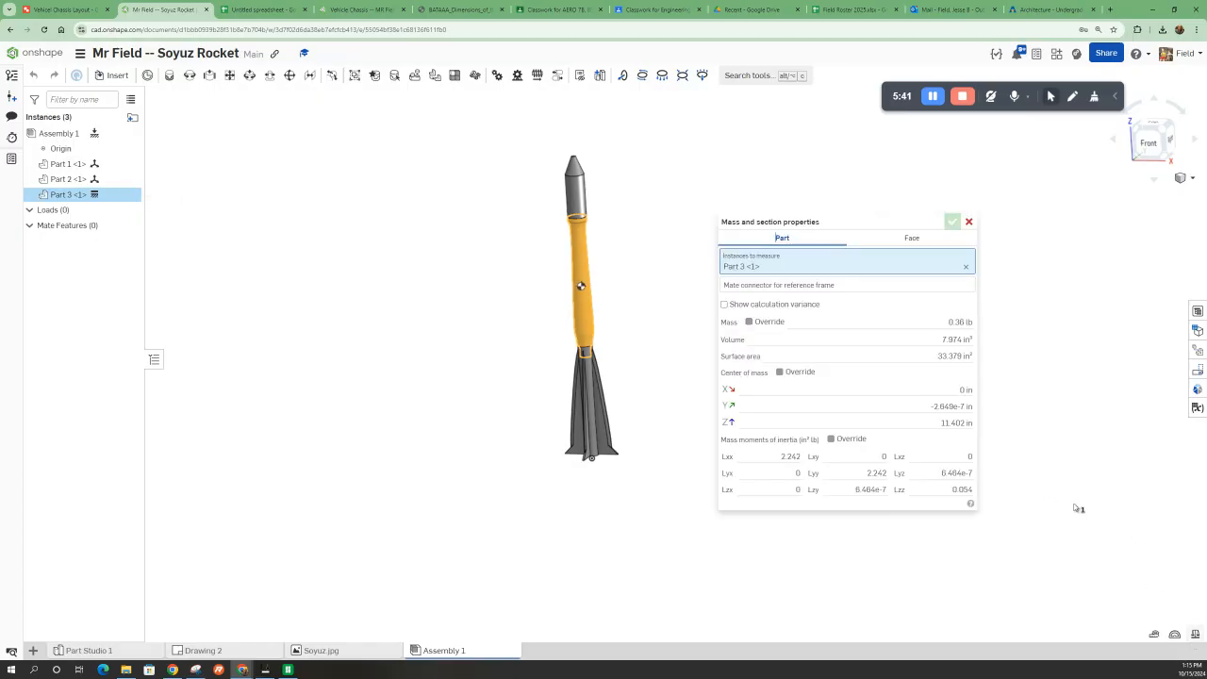
left_click(937, 359)
In the spreadsheet, paste the surface area 33.379152 in² into cell B7 and label it "Area Mid" in A7
left_click(263, 9)
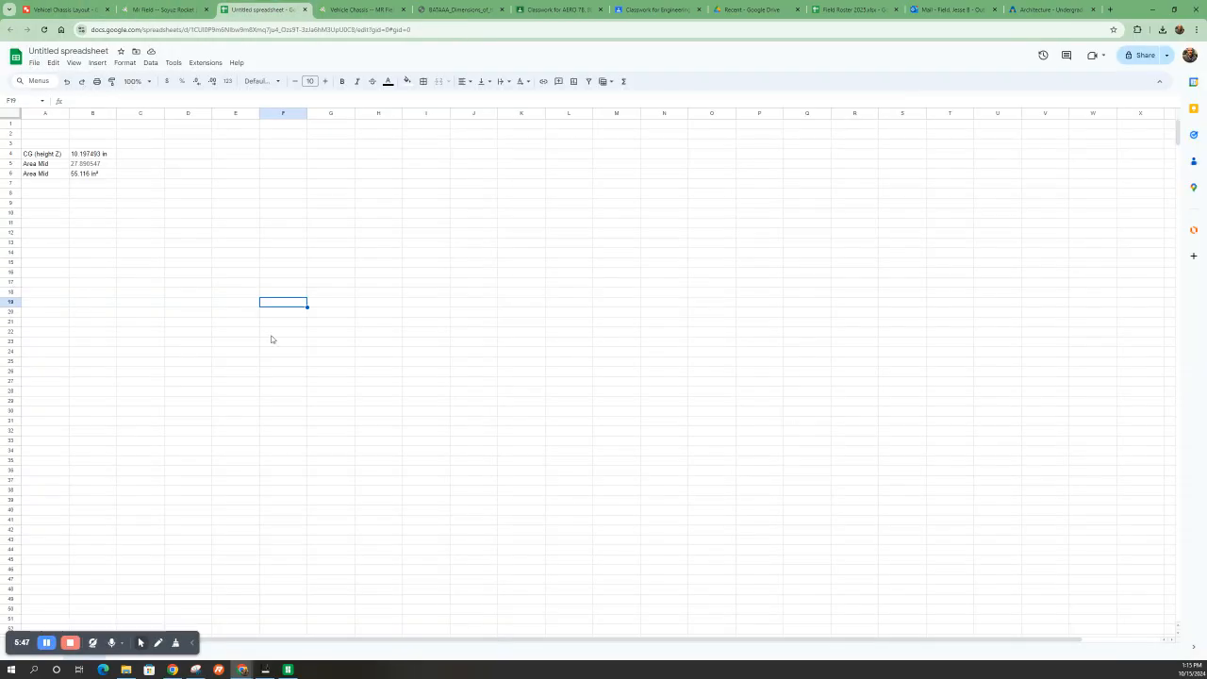
left_click(84, 187)
type("33.379152 in²")
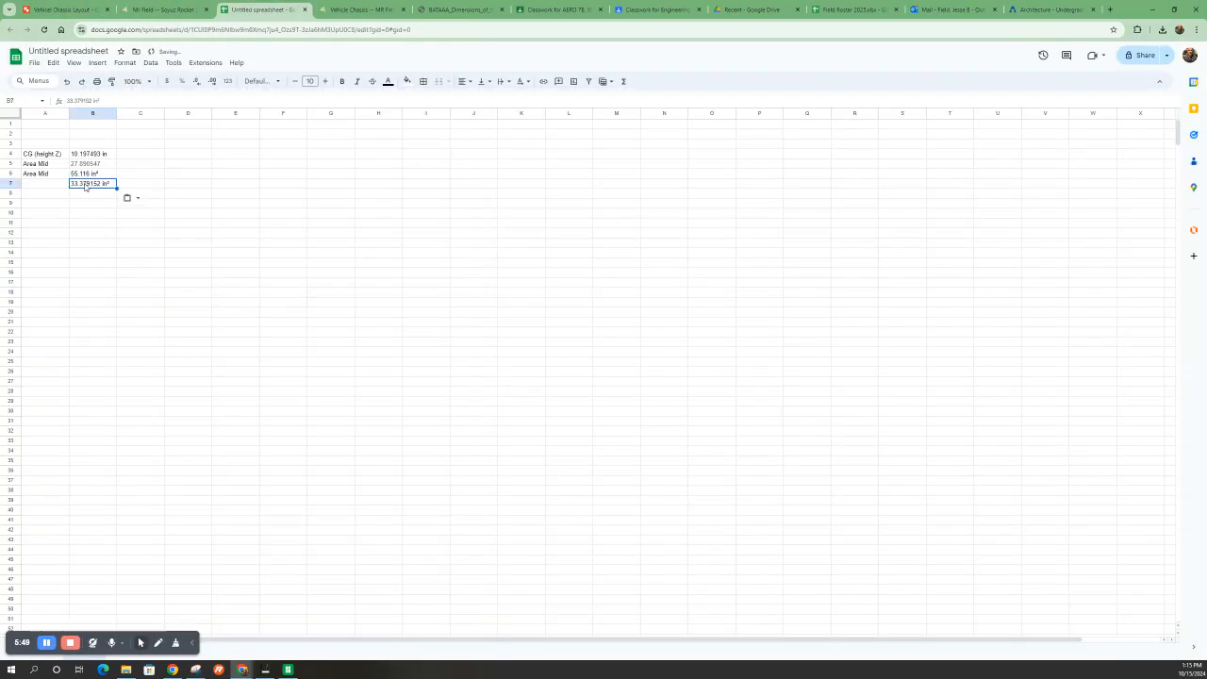
left_click(25, 190)
type("Area Mid")
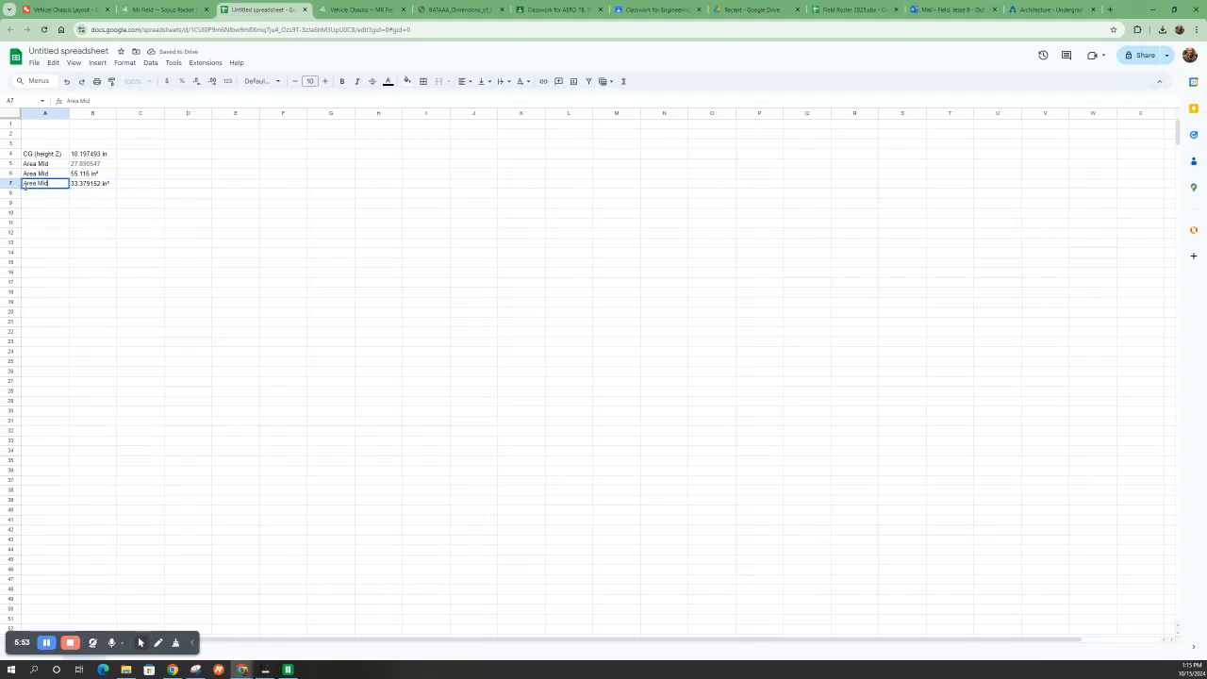
key("Tab")
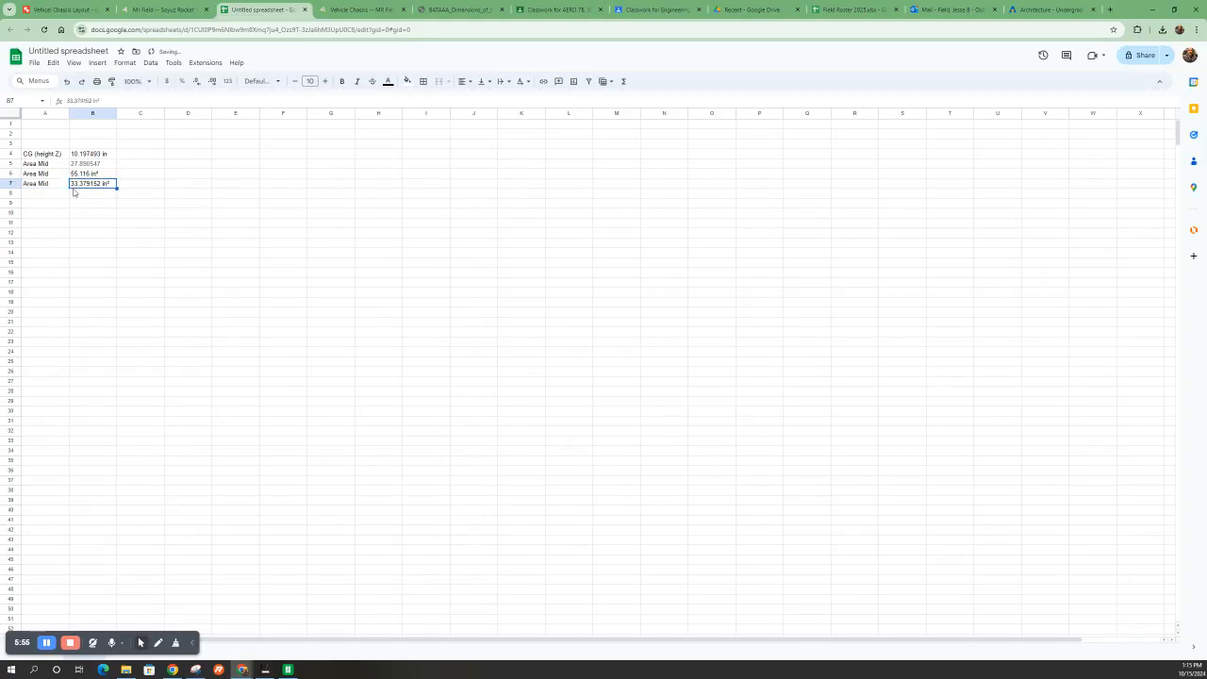
Change the label in cell A6 to "Area Mbase"
double_click(48, 175)
key("BackSpace")
key("BackSpace")
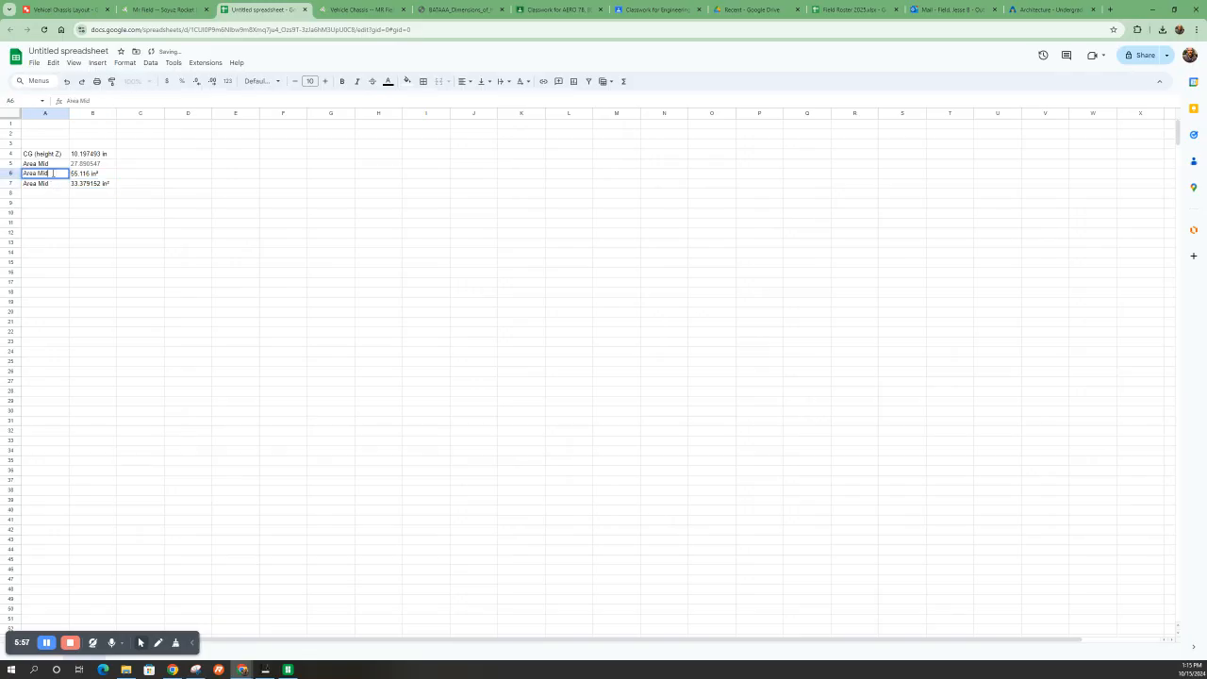
type("base")
left_click(88, 223)
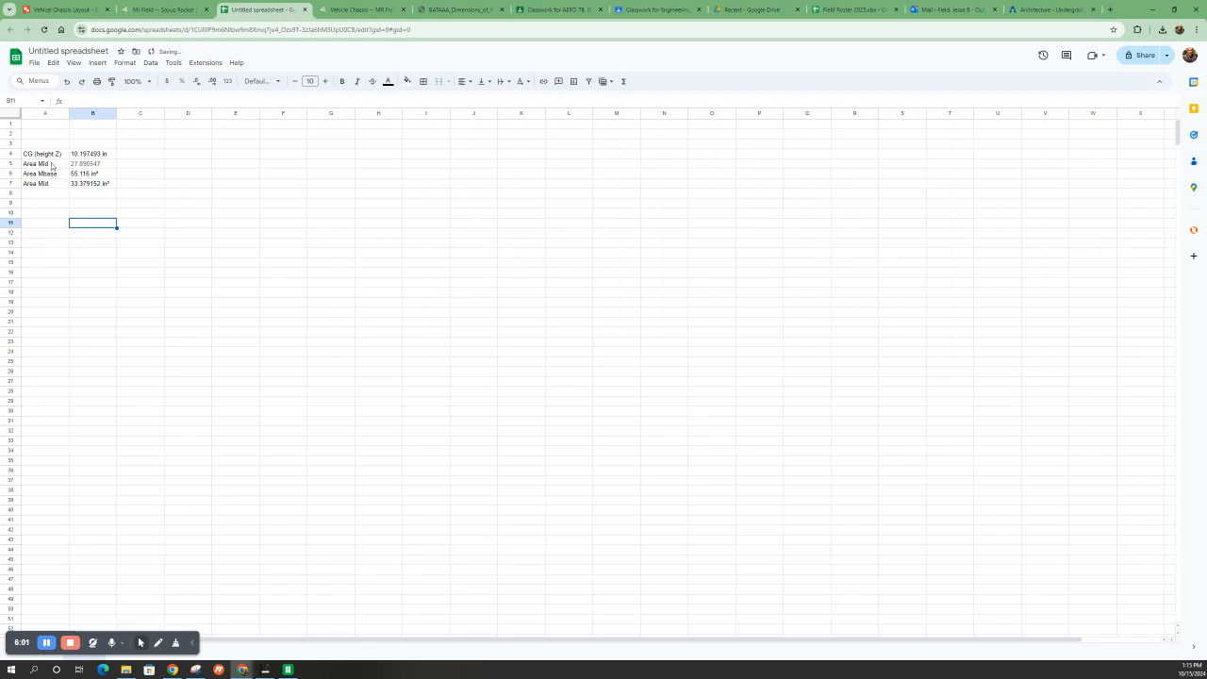
Change the label in cell A5 to "Area Cone" and clear the value in B5
left_click(52, 165)
double_click(52, 165)
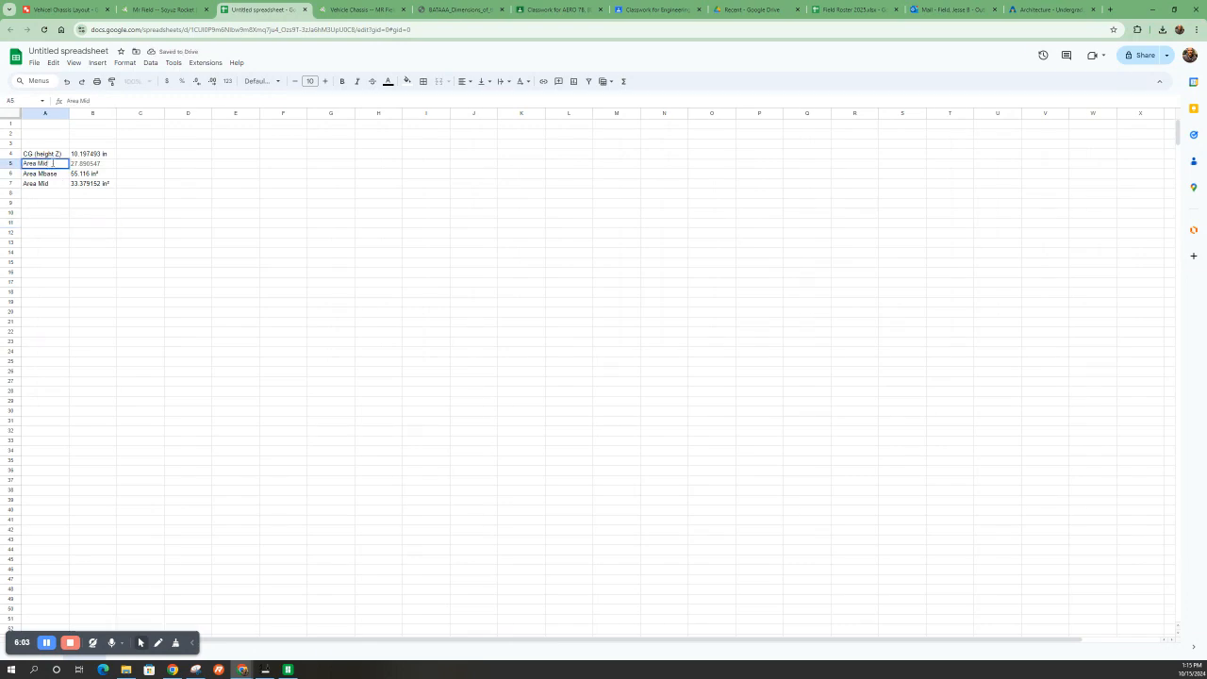
key("BackSpace")
type("Cone")
left_click(98, 167)
key("Delete")
left_click(204, 273)
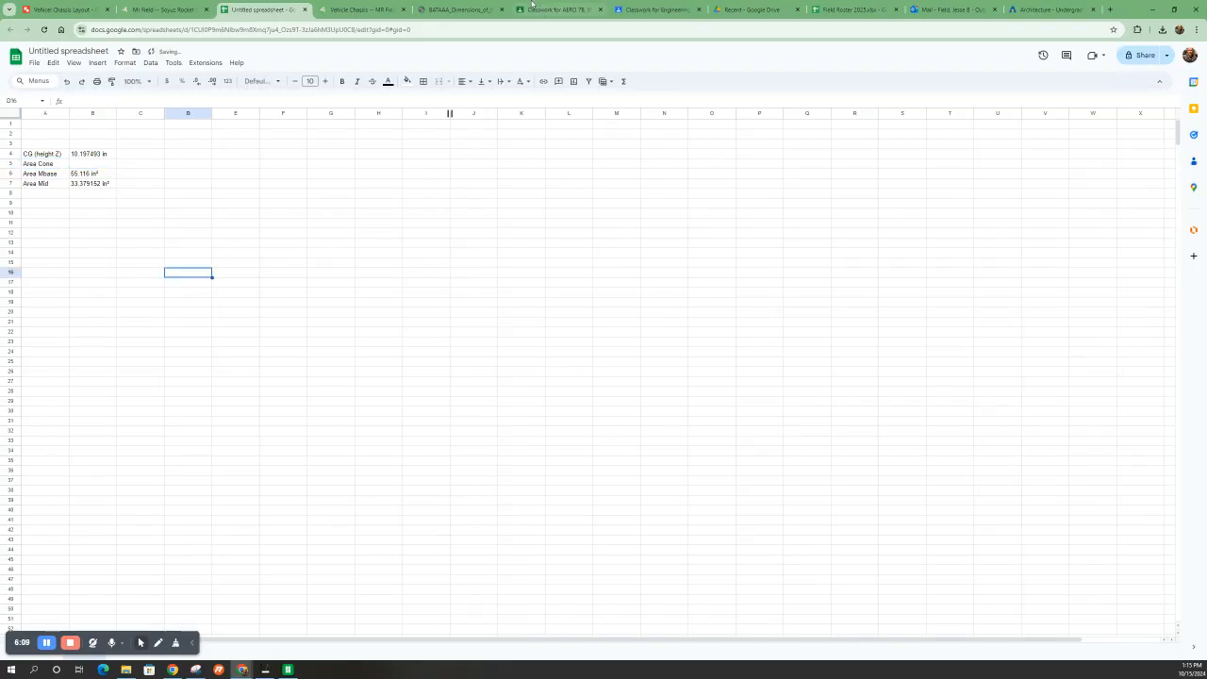
Return to the Onshape assembly, open the mass properties of only Part 1, the nose cone, and copy its surface area
left_click(143, 8)
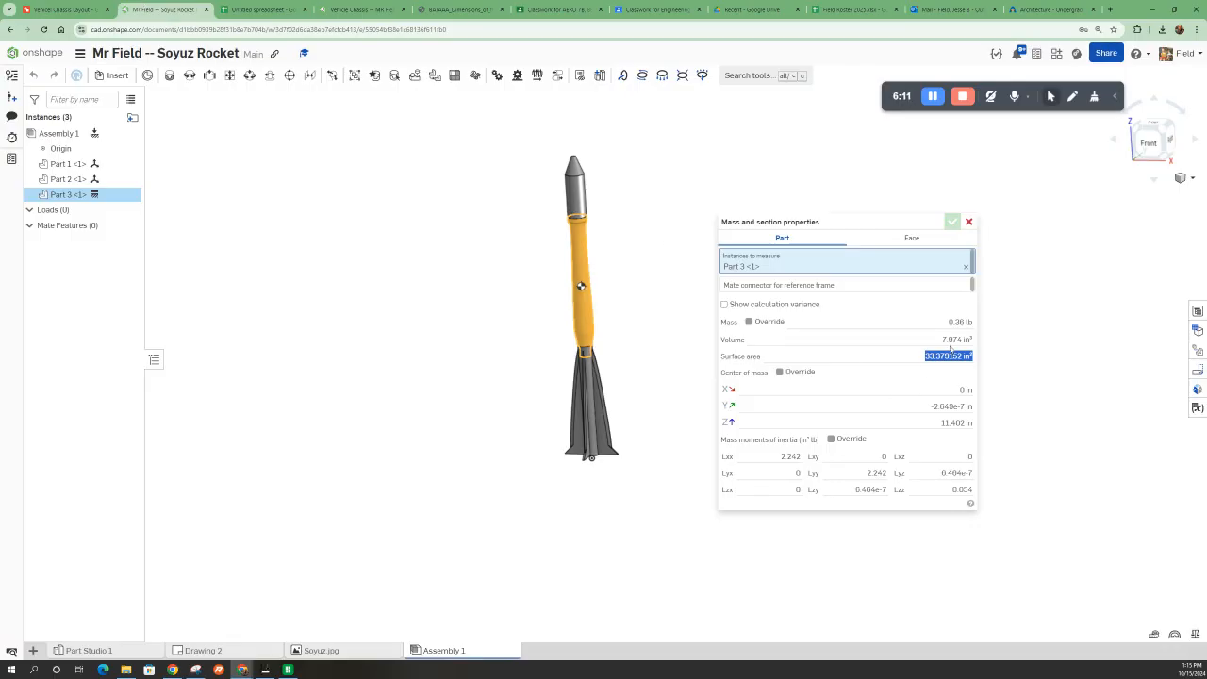
left_click(967, 222)
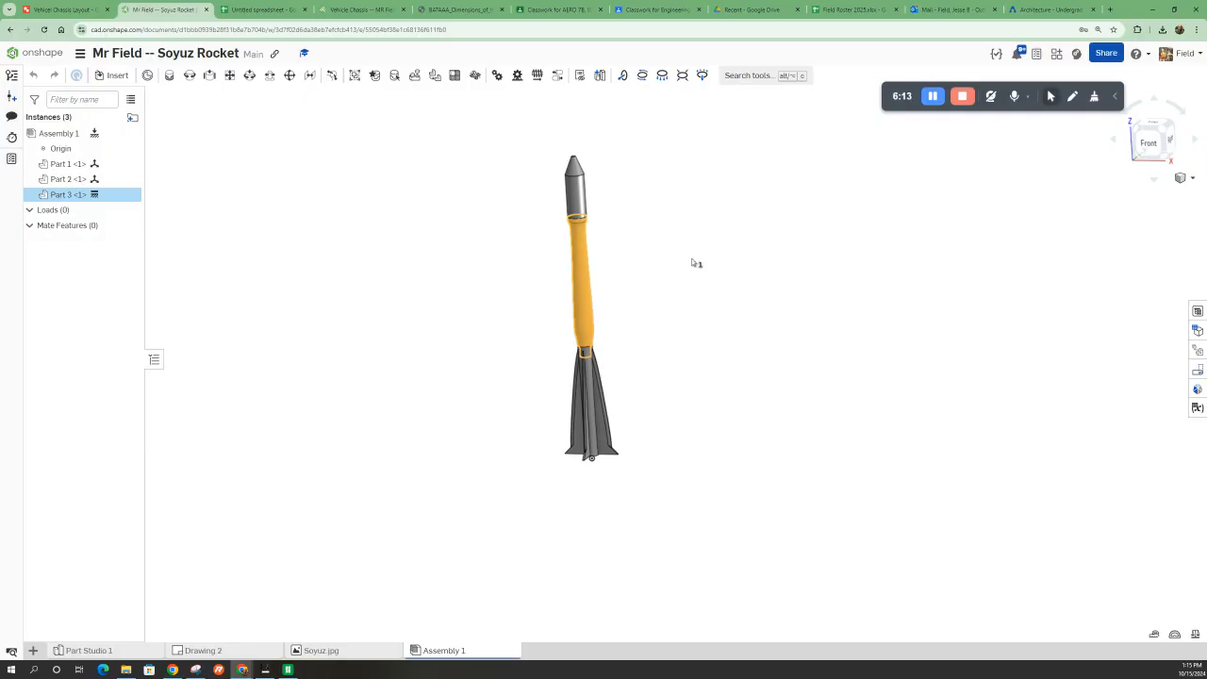
key("Escape")
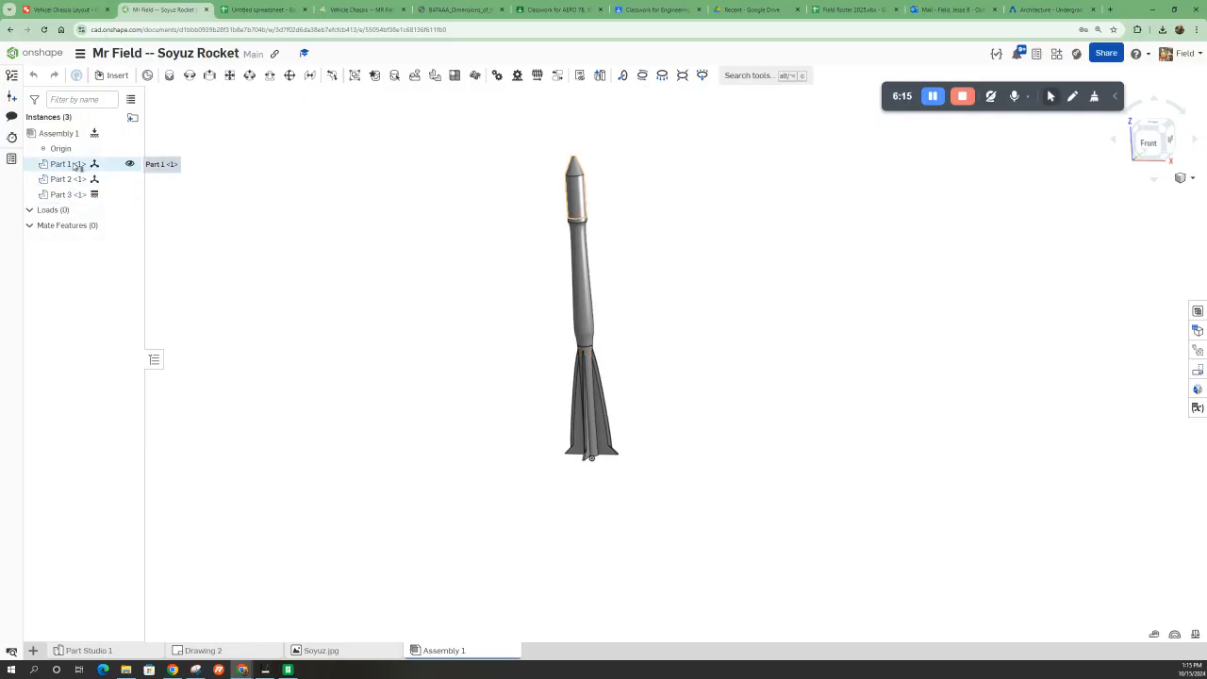
left_click(115, 165)
left_click(1193, 632)
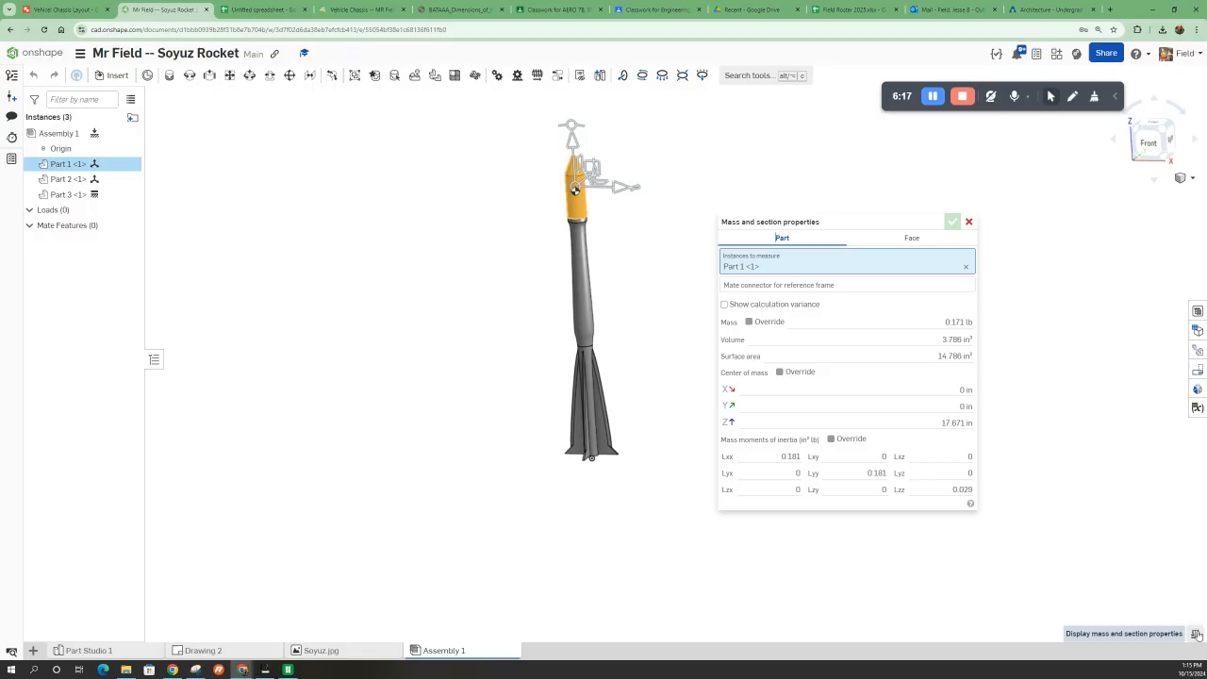
left_click(936, 357)
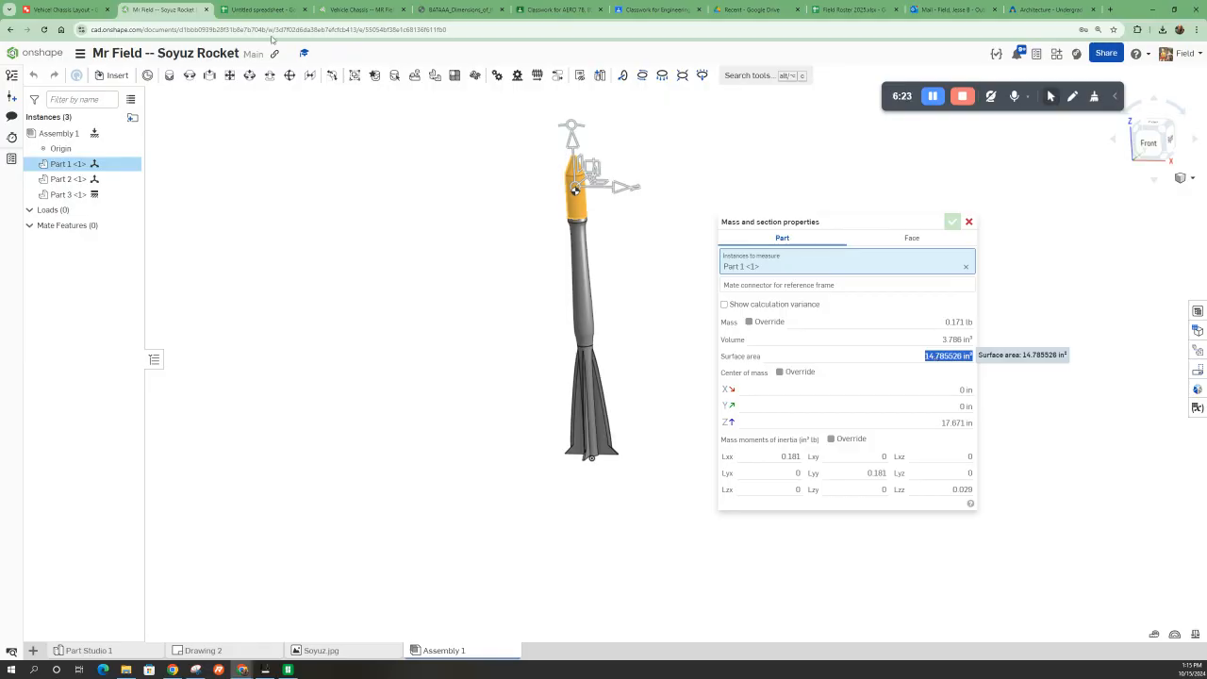
In the spreadsheet, paste the cone's surface area 14.785526 in² into cell B5
left_click(252, 9)
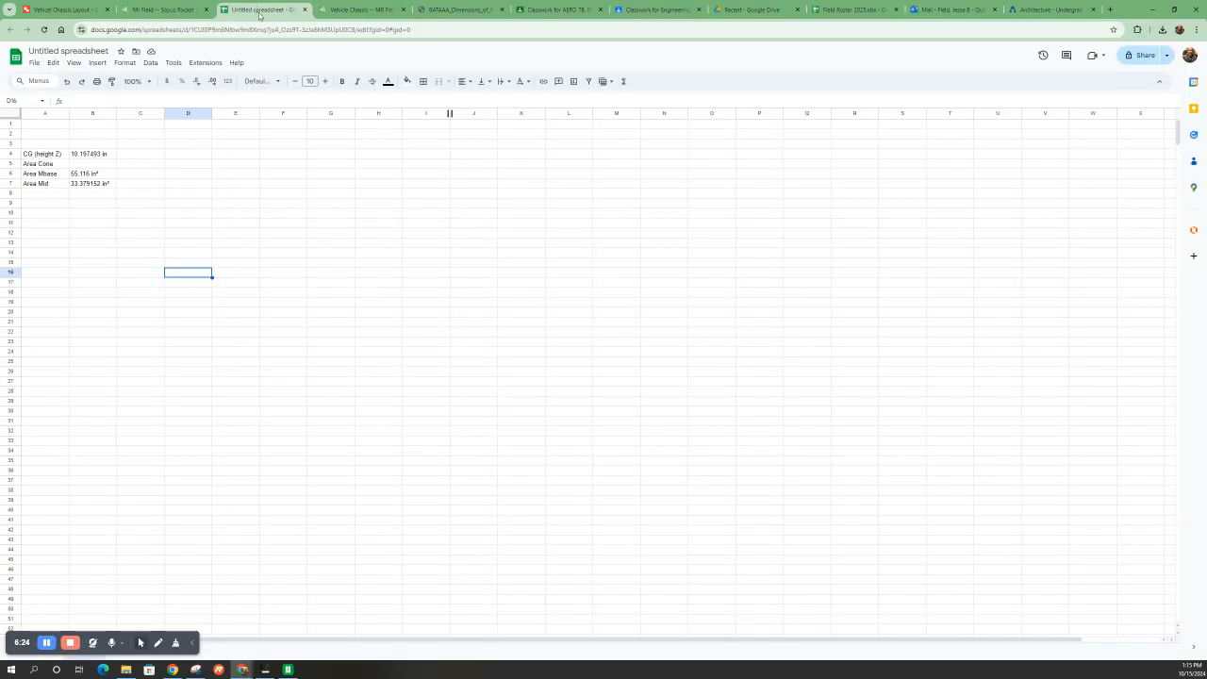
left_click(92, 163)
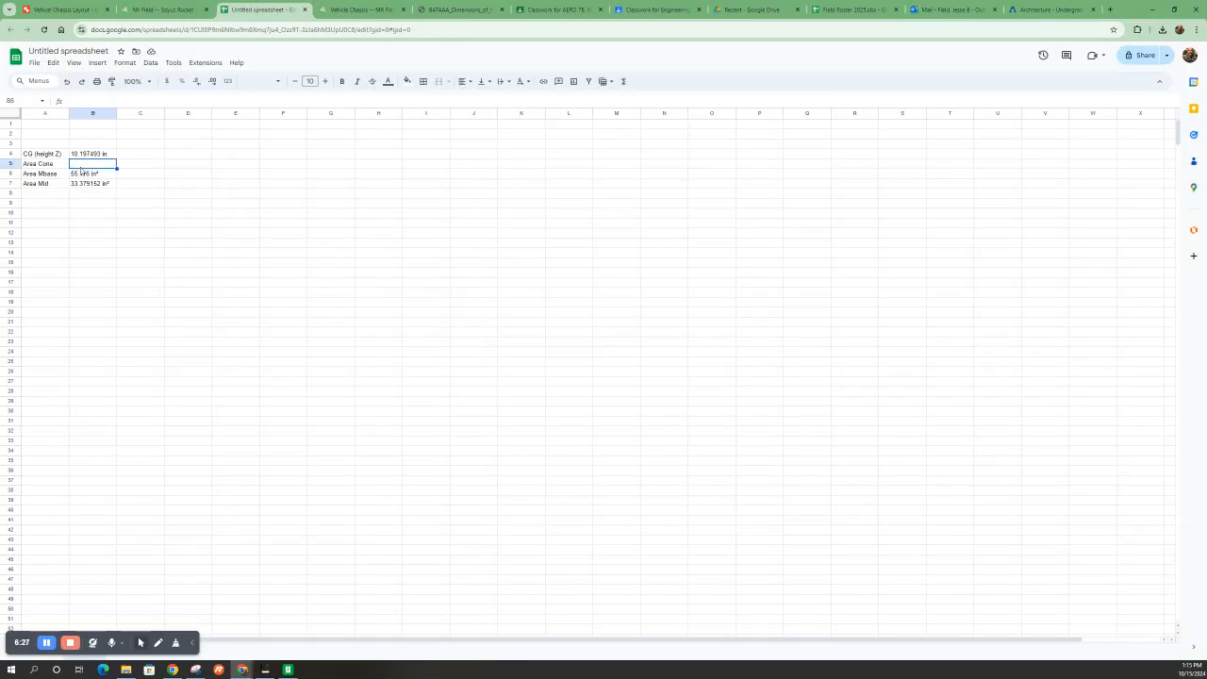
type("14.785526 in²")
left_click(88, 233)
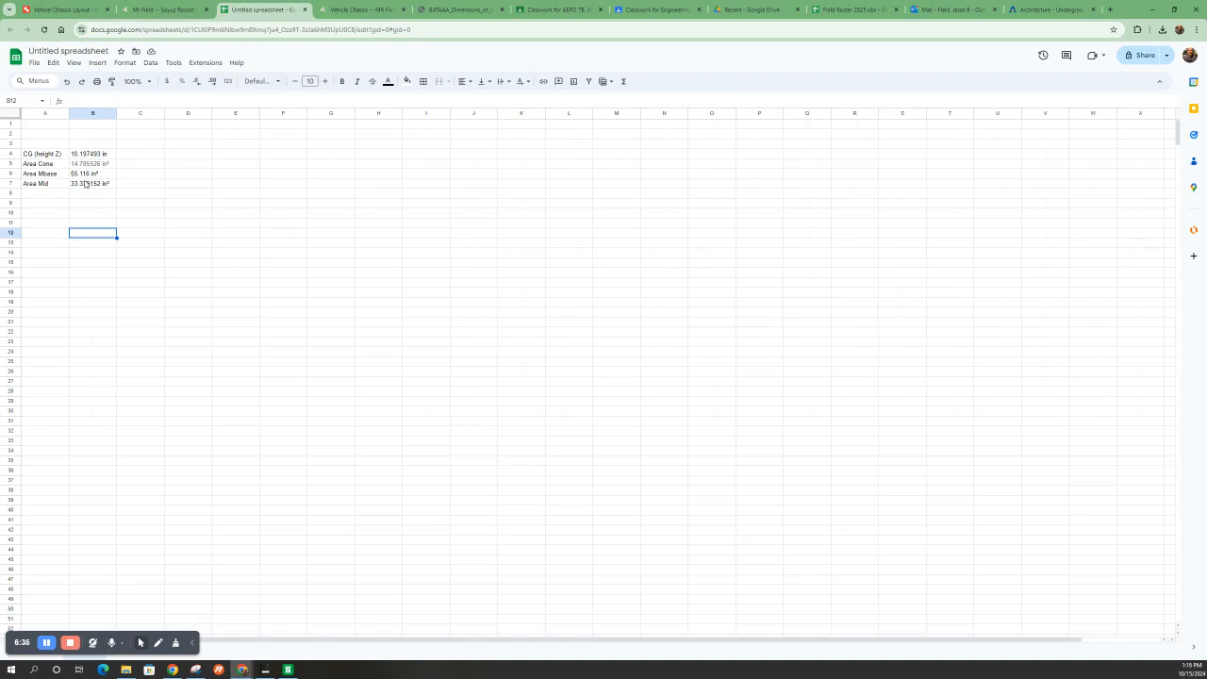
Move the three area labels and values from A5:B7 down to A11:B13
left_click(33, 155)
left_click_drag(36, 166, 89, 183)
key("ctrl+c")
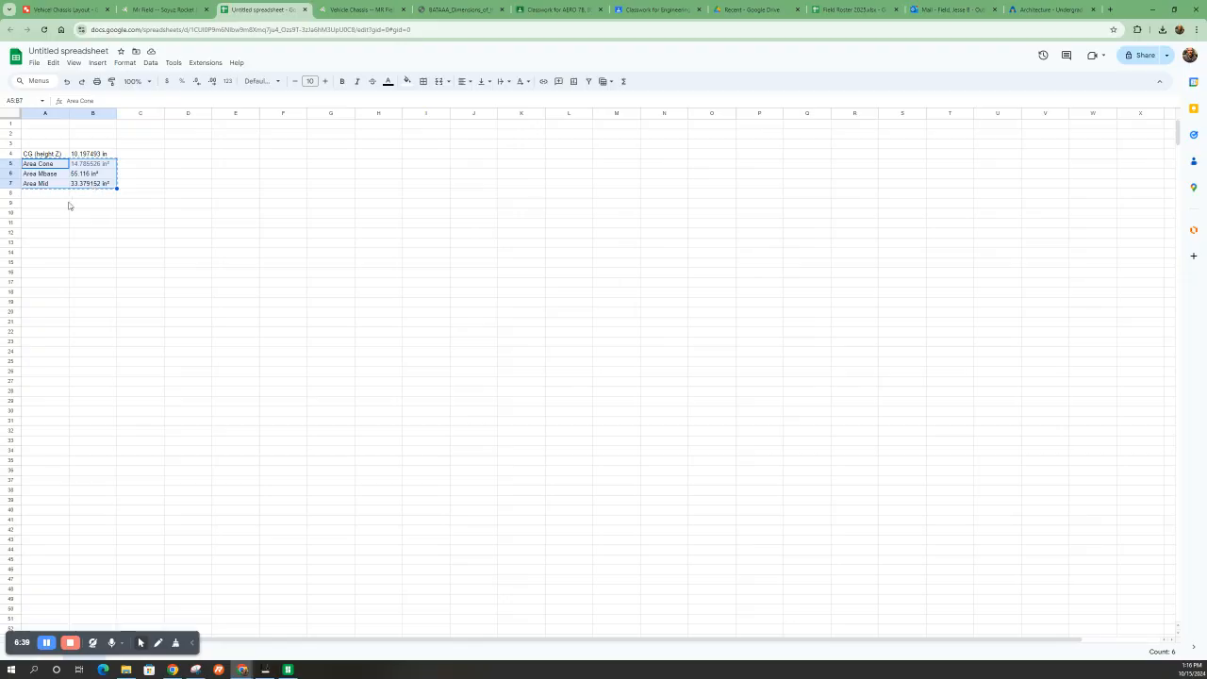
left_click(45, 204)
left_click(44, 220)
key("ctrl+v")
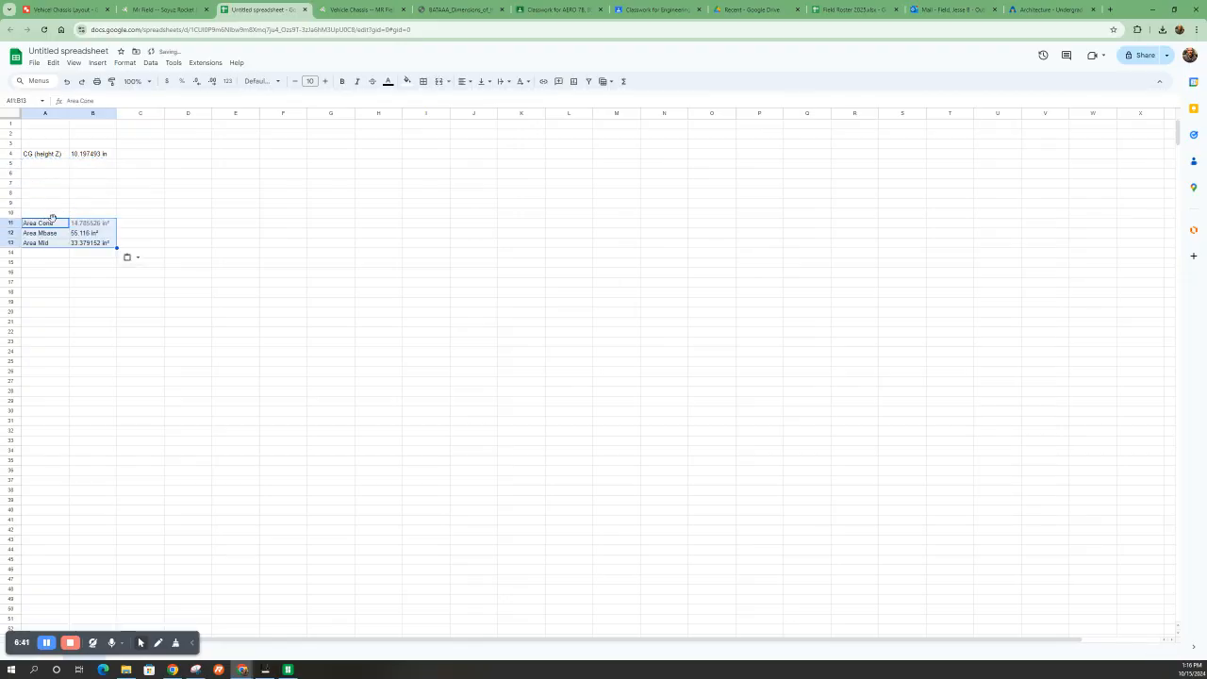
left_click(206, 253)
Copy the "CG (height Z)" label from A4 into cells A5, A6 and A7
left_click(43, 166)
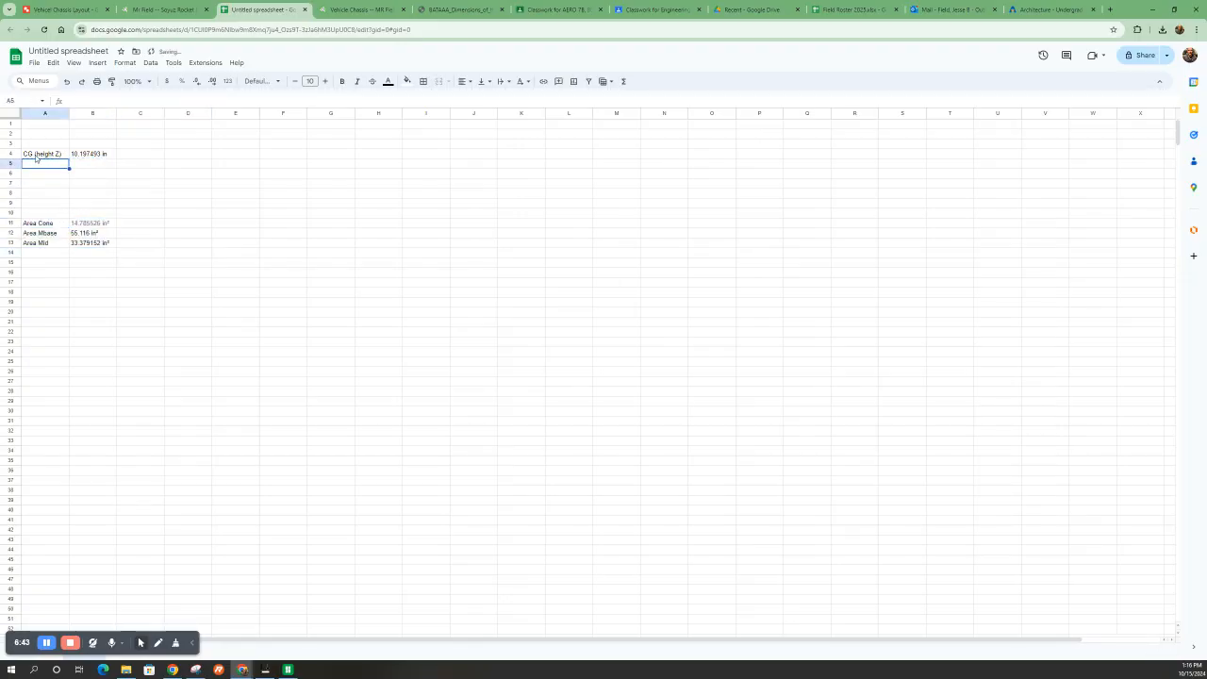
left_click(29, 157)
key("ctrl+c")
left_click(47, 167)
key("ctrl+v")
left_click(43, 177)
left_click(40, 188)
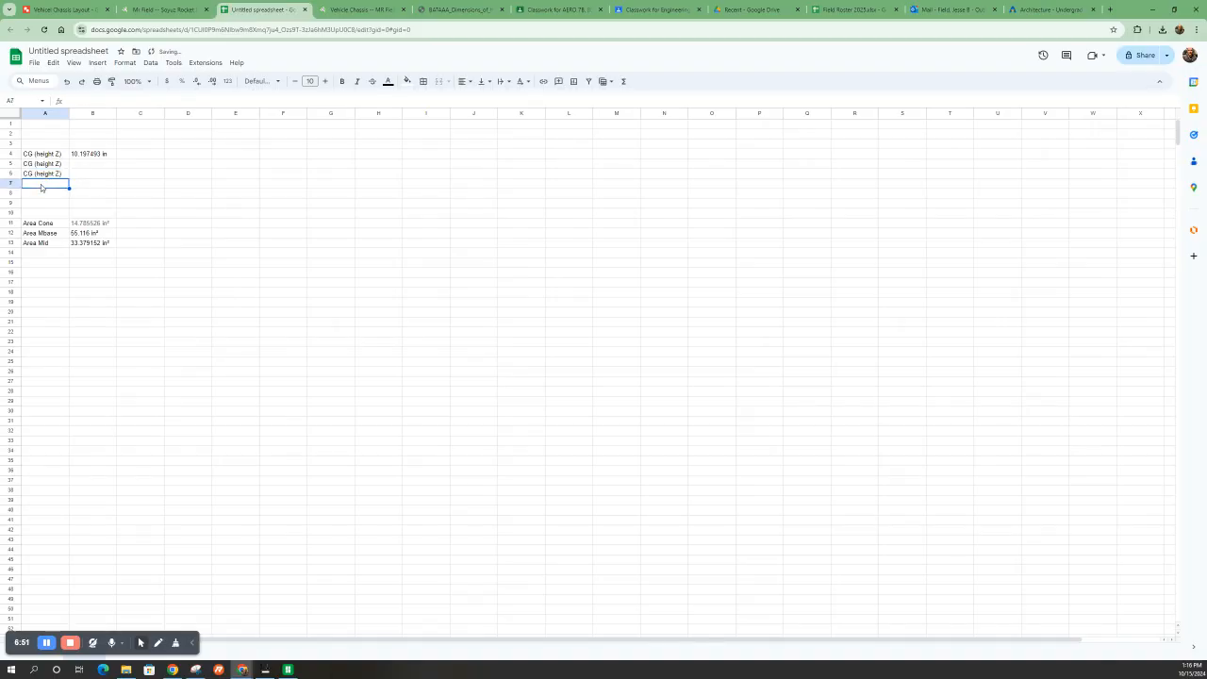
key("ctrl+v")
Change the label in A5 to "CG Cone (height Z)" and widen column A to fit it
left_click(36, 164)
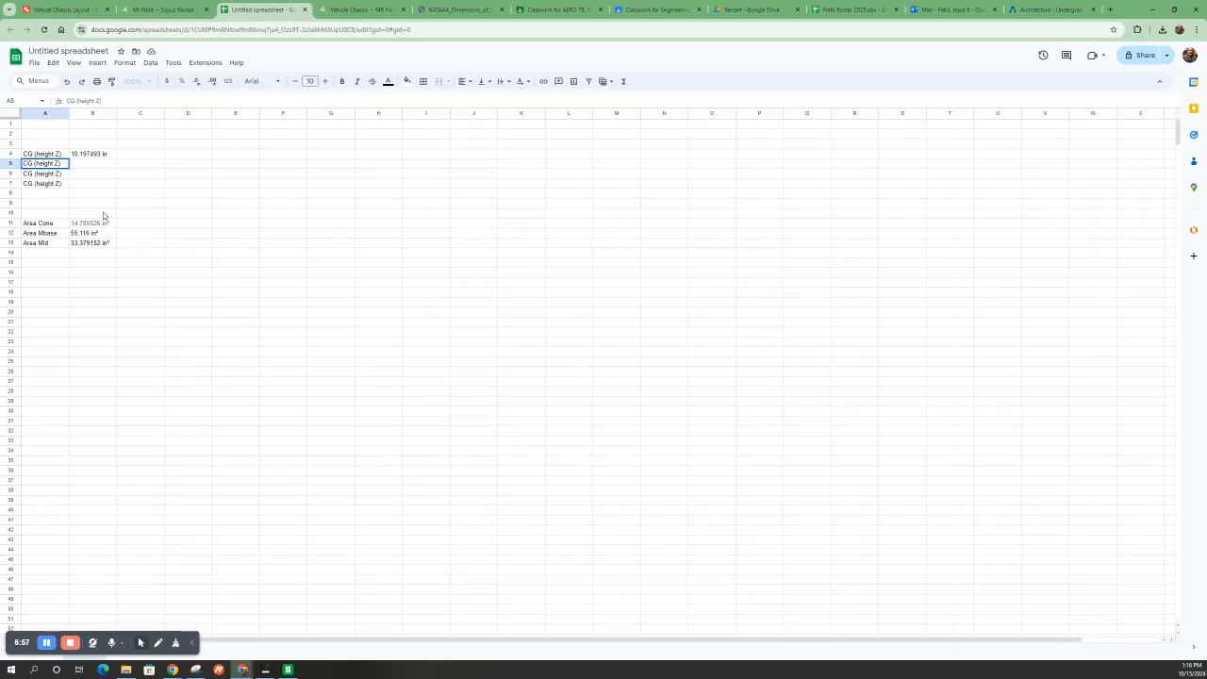
type("Cone")
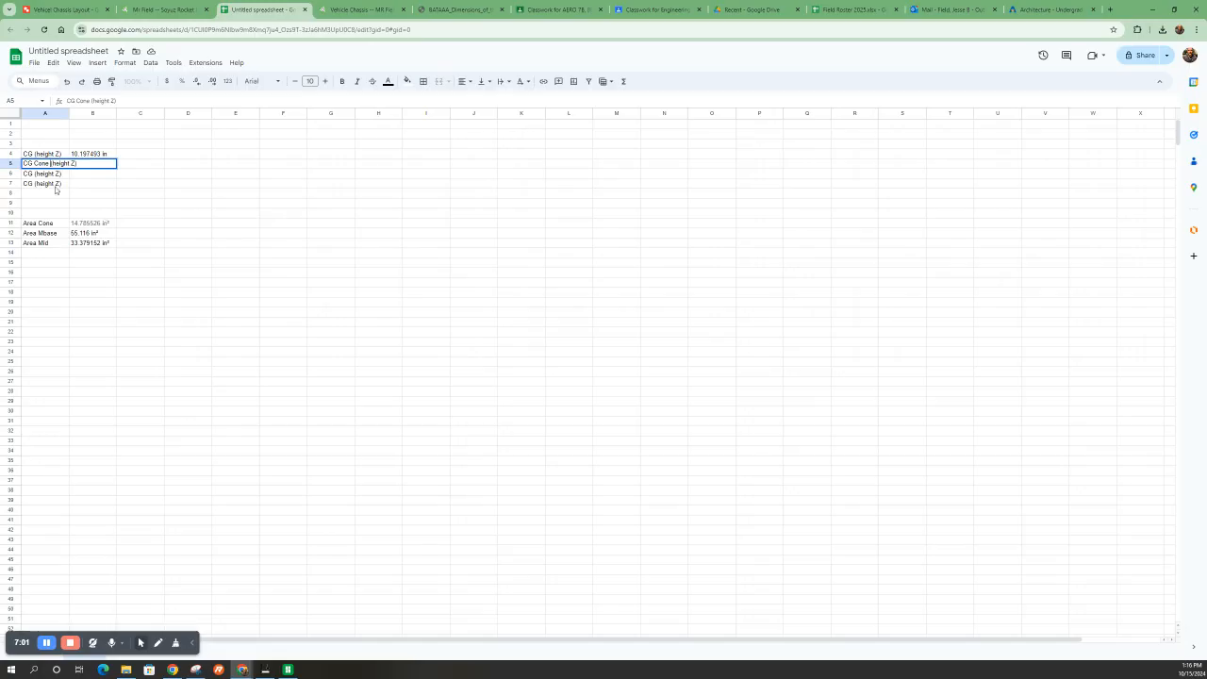
left_click(83, 113)
left_click_drag(69, 113, 107, 115)
Change the label in A6 to "CG Mid (height Z)" and the one in A7 to "CG Base (height Z)"
left_click(36, 174)
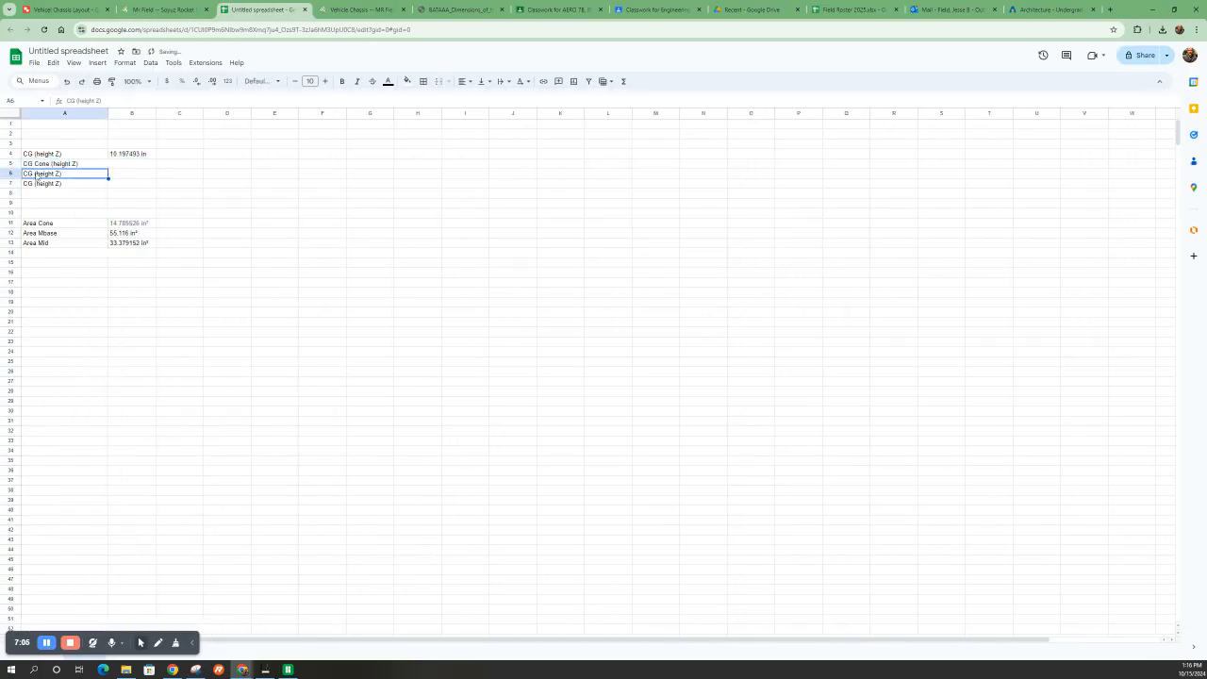
double_click(35, 175)
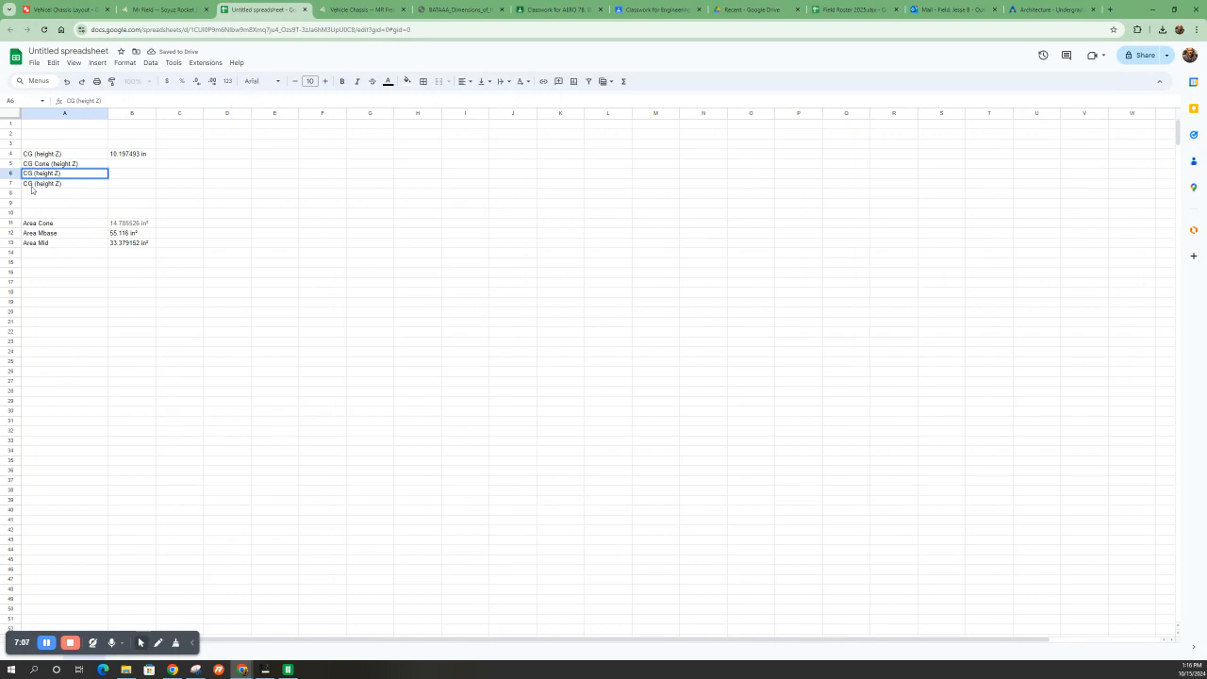
type("Mid")
left_click(57, 186)
double_click(31, 185)
type("L")
key("BackSpace")
key("BackSpace")
type("Base")
left_click(229, 333)
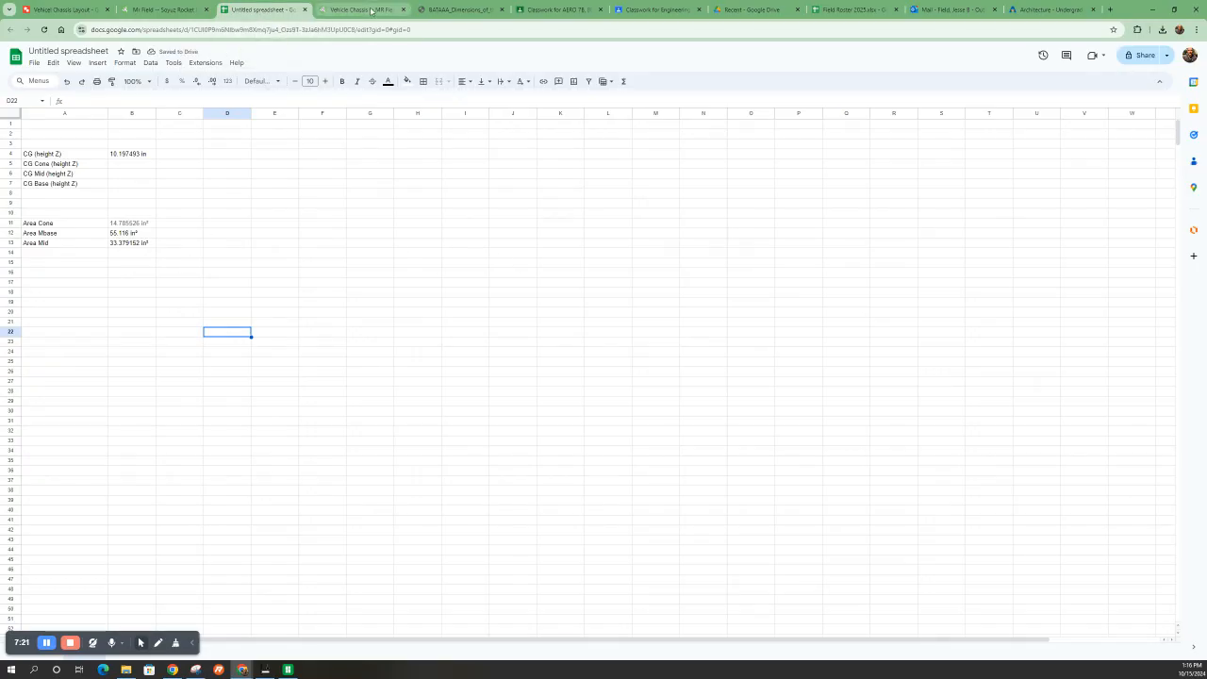
Switch to Onshape and copy the center-of-mass Z value from the mass properties of the rocket's middle section, Part 3
left_click(161, 10)
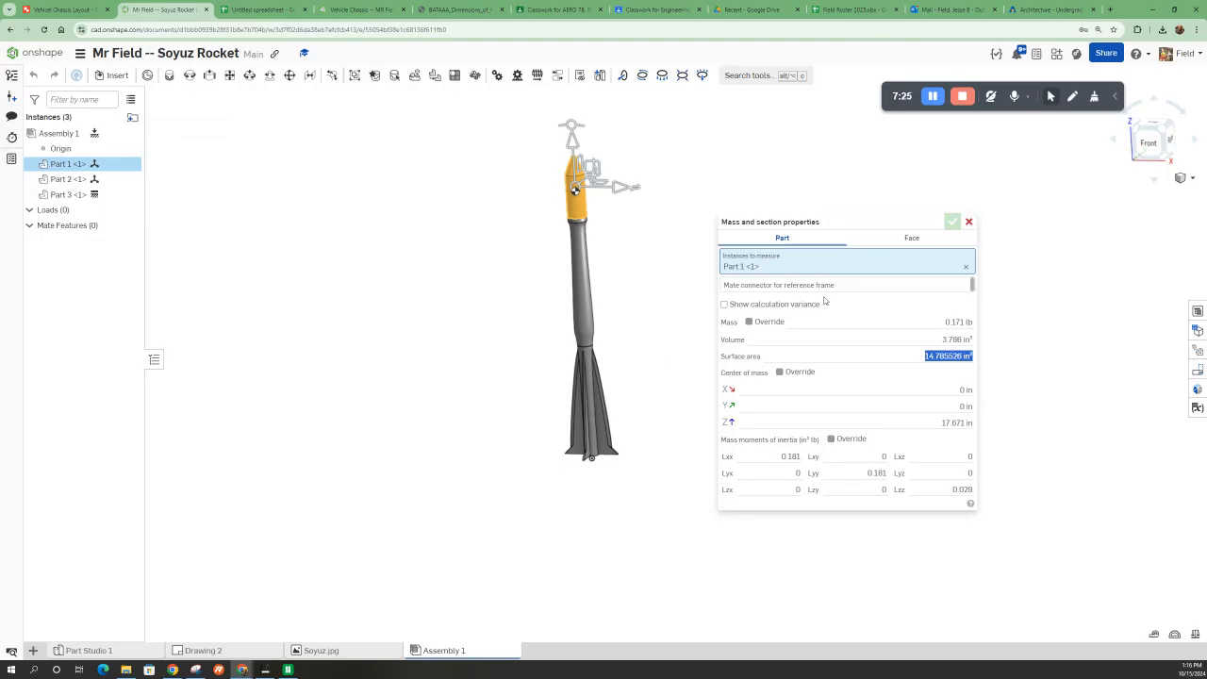
left_click(966, 269)
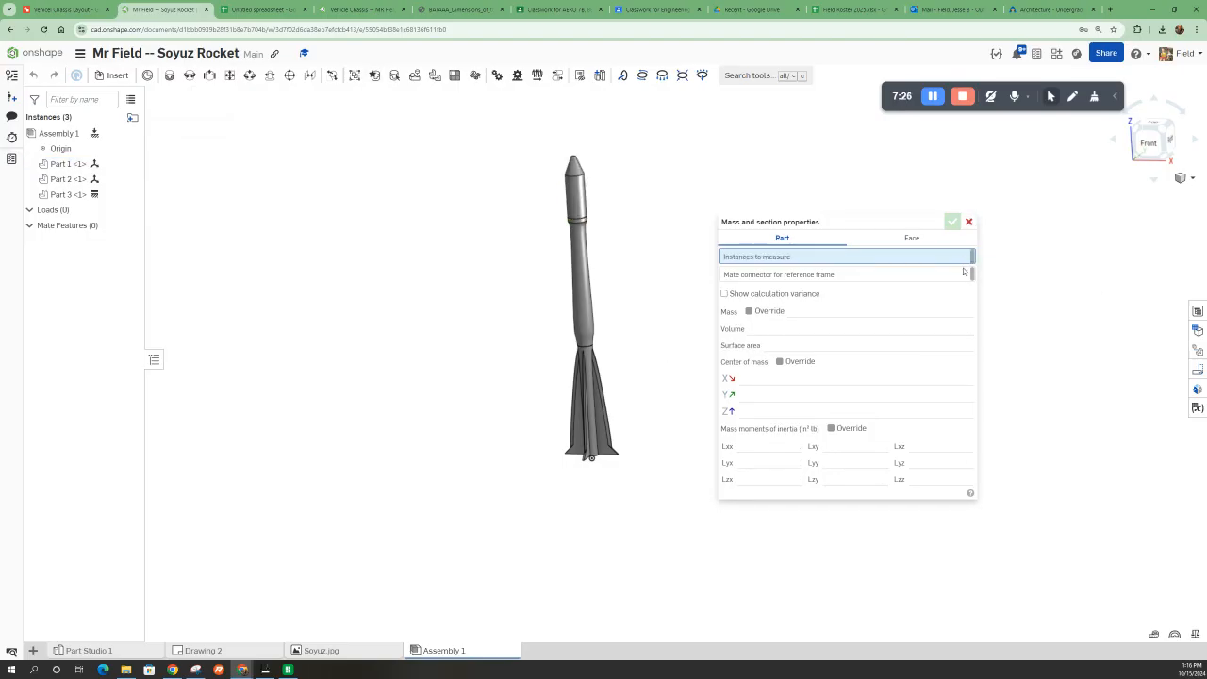
left_click(583, 283)
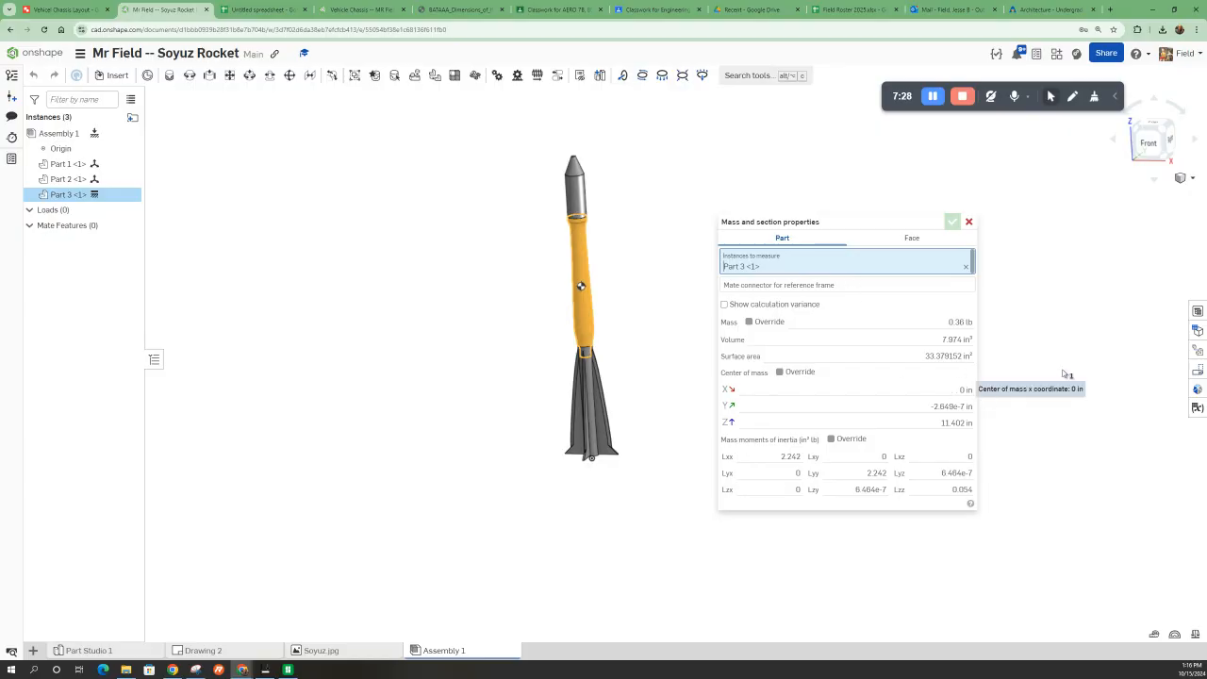
left_click(969, 222)
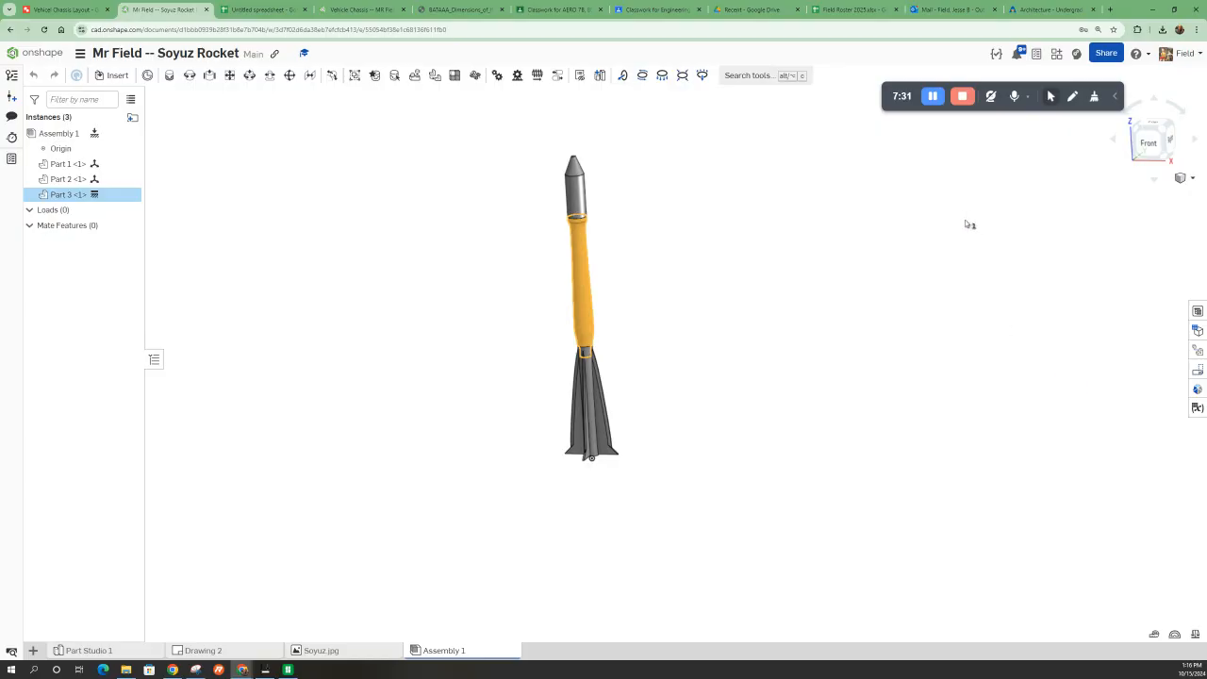
left_click(584, 287)
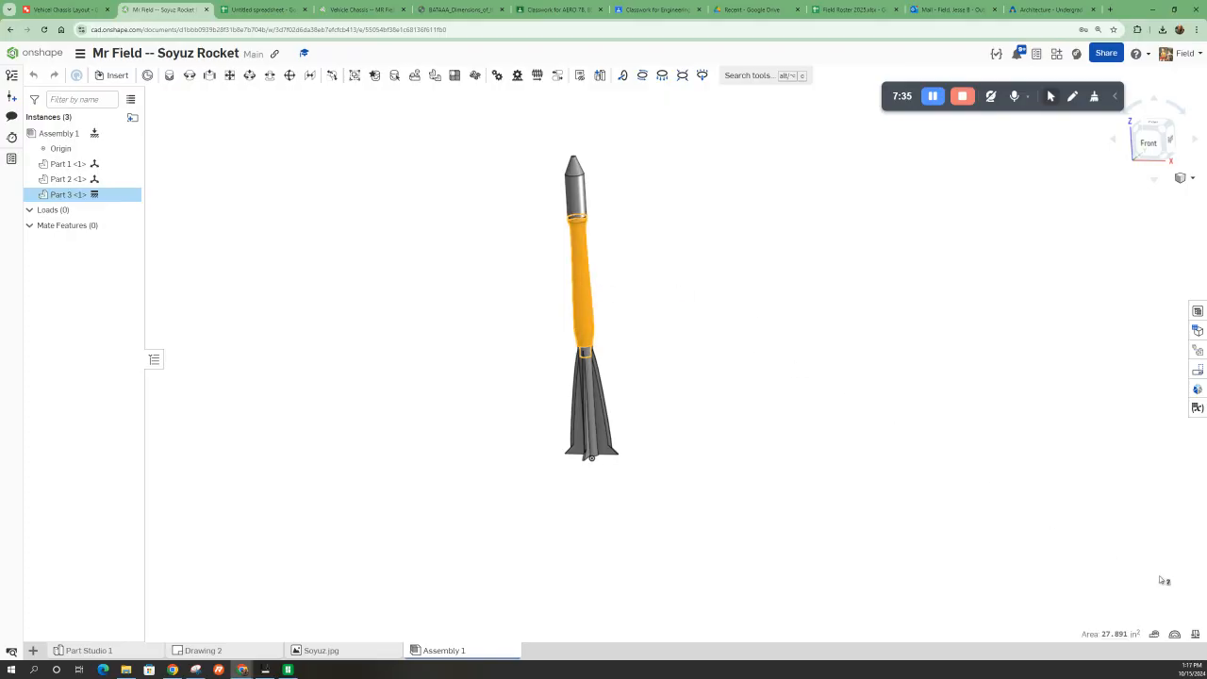
left_click(1186, 634)
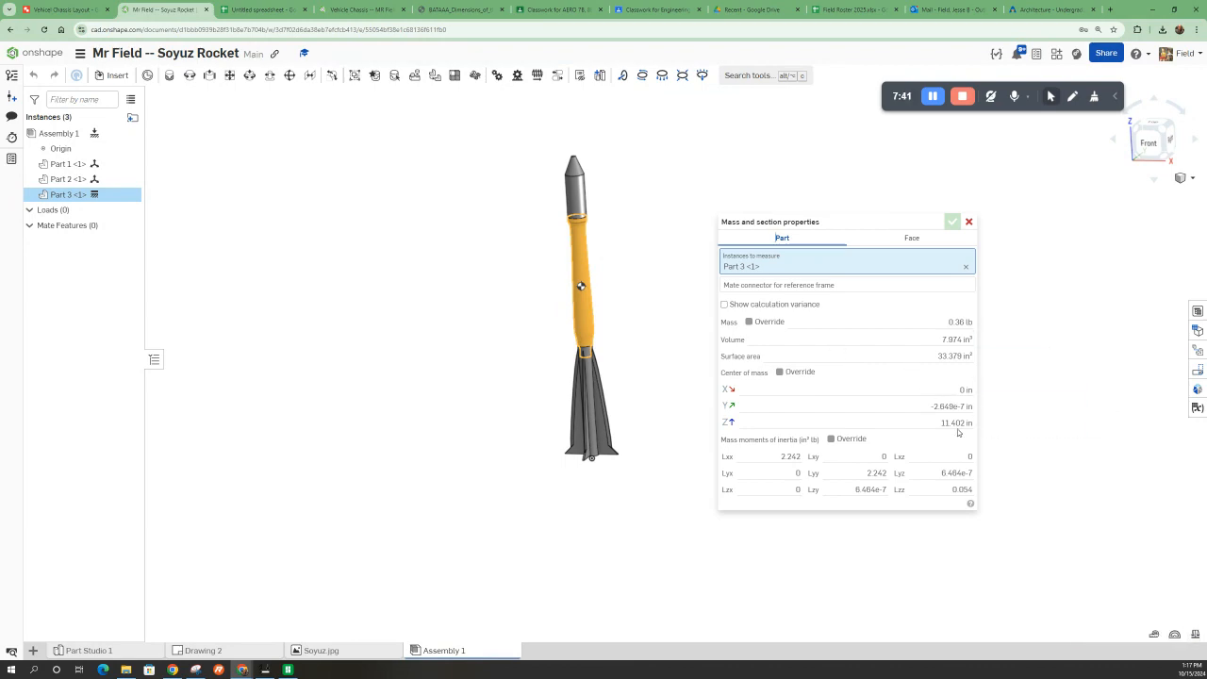
mouse_move(957, 432)
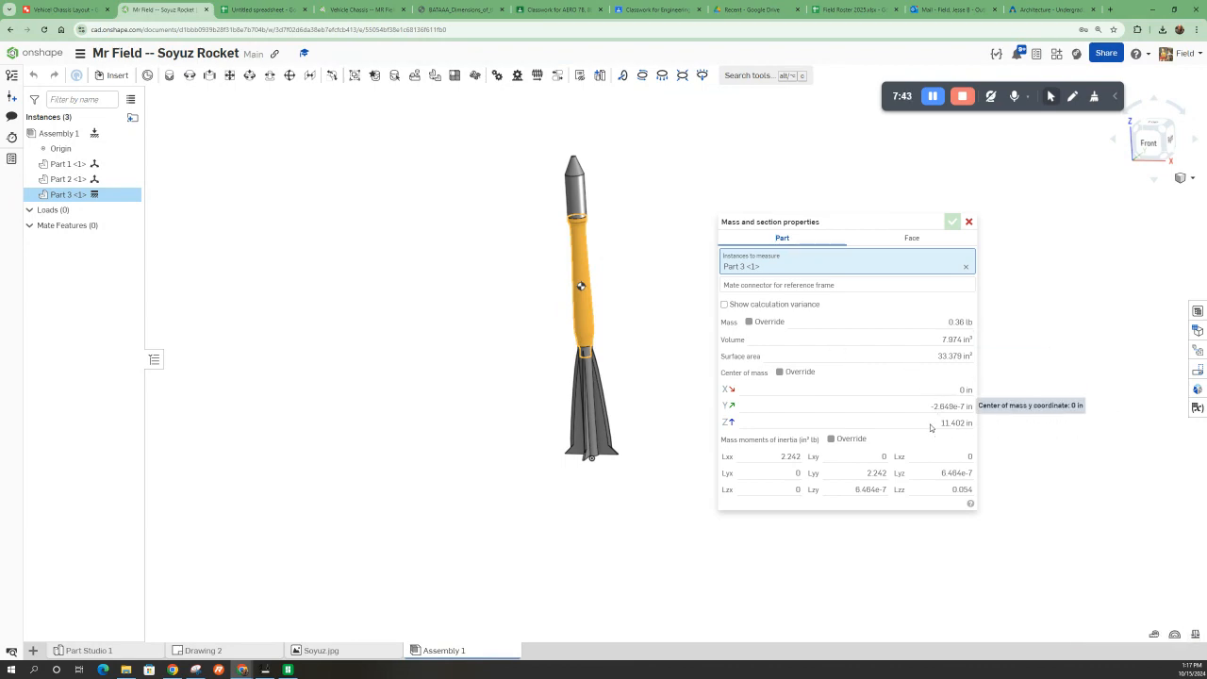
left_click(940, 427)
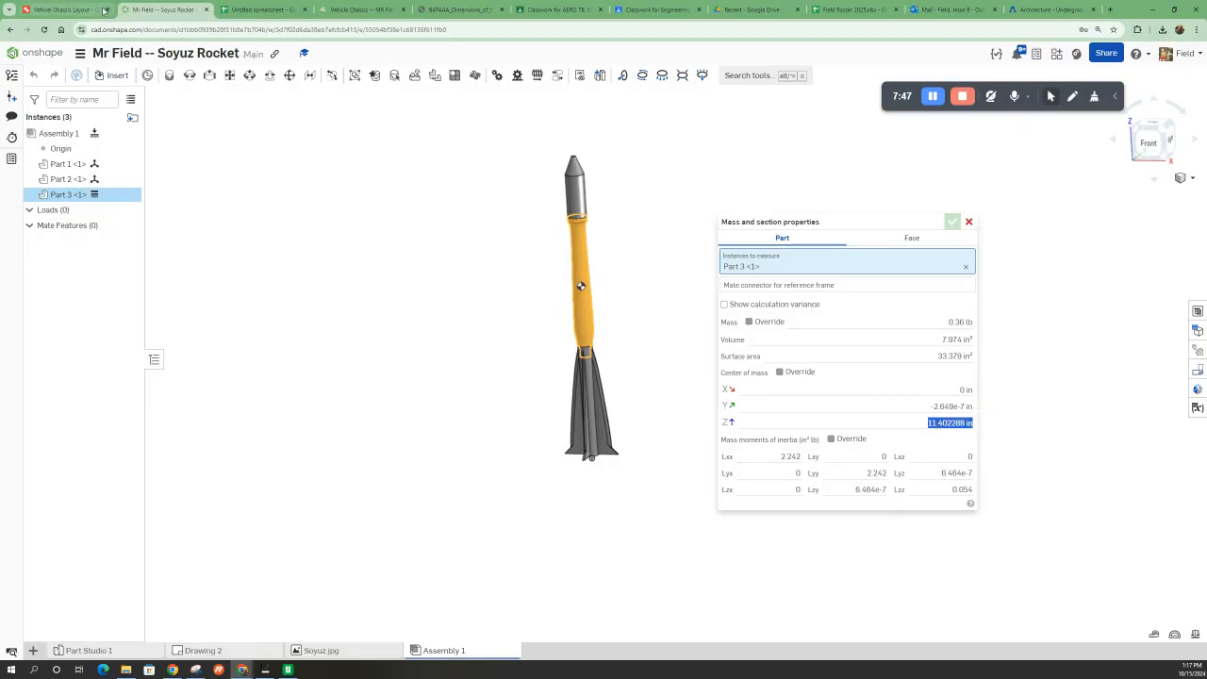
Return to the spreadsheet and paste the mid section's CG height, 11.402288 in, into B6, leaving B7 empty
left_click(248, 10)
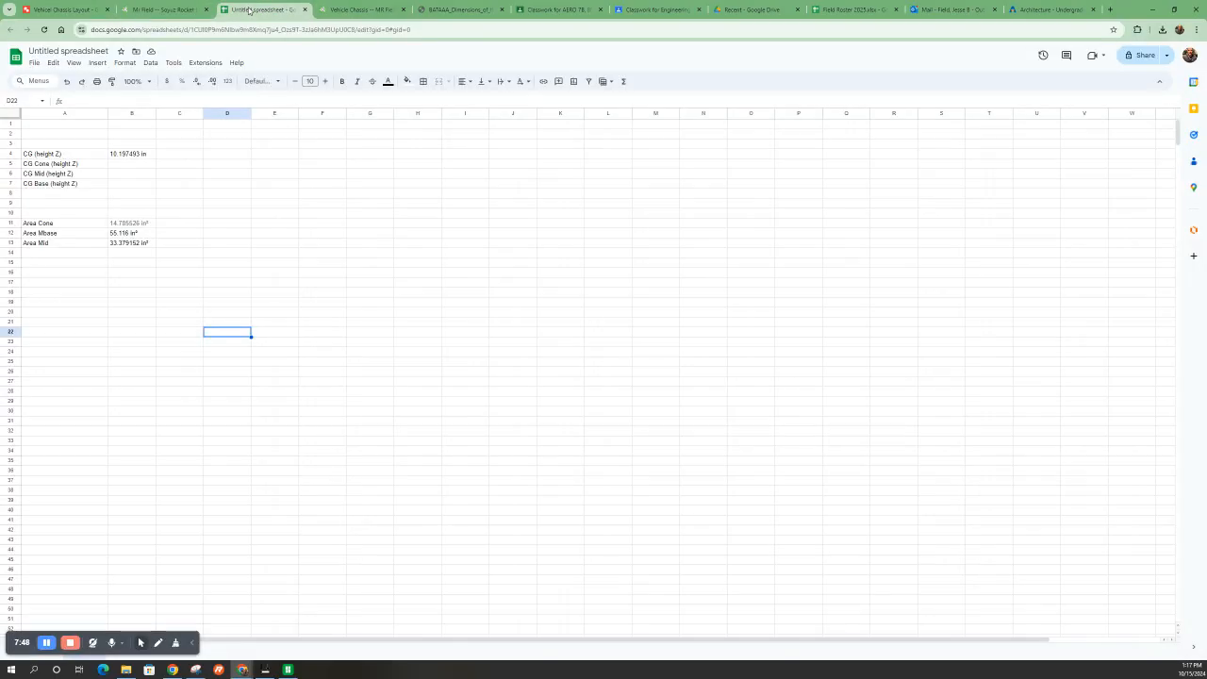
left_click(126, 185)
key("ctrl+v")
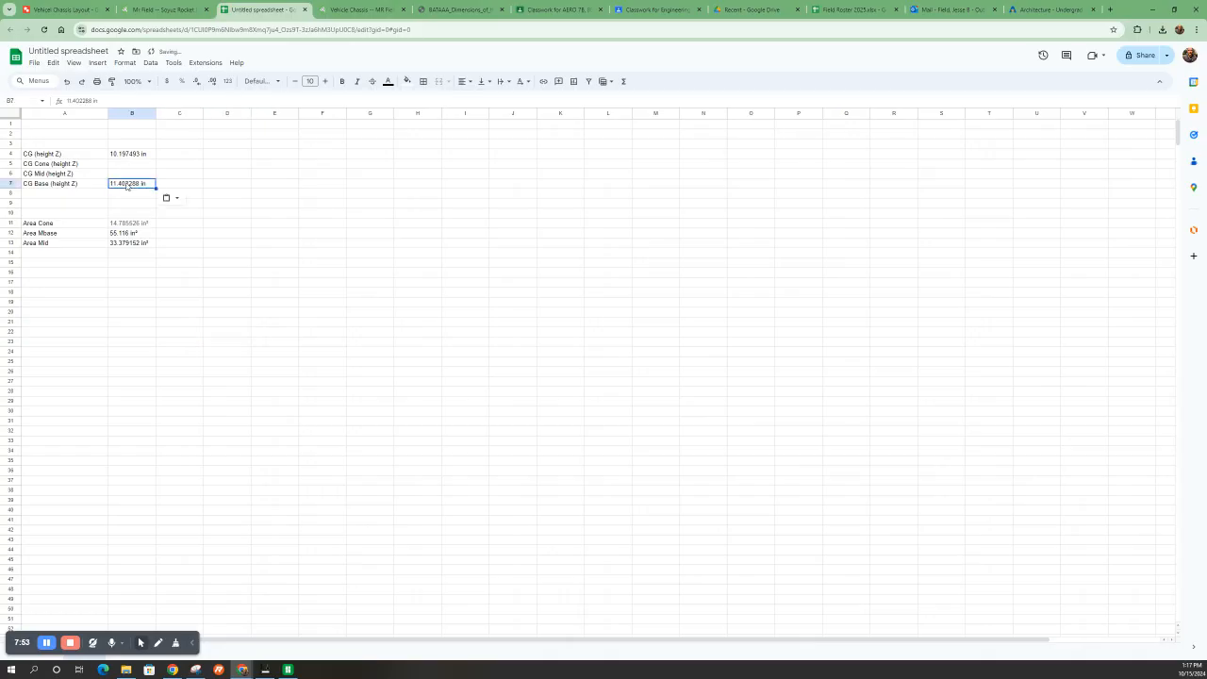
left_click(124, 165)
left_click(122, 174)
key("ctrl+v")
left_click(135, 186)
key("Delete")
Copy the cone's center-of-mass Z value from Part 1's mass properties in Onshape and paste it into spreadsheet cell B5 as 17.671 in
left_click(162, 9)
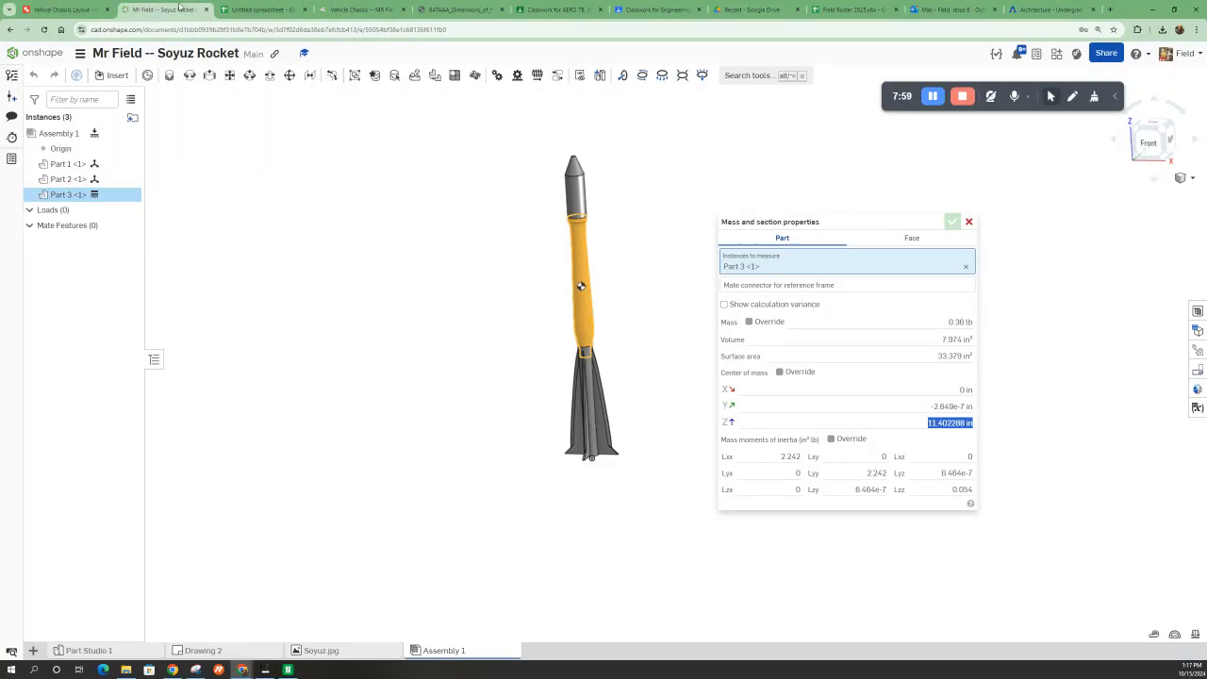
left_click(966, 267)
left_click(572, 201)
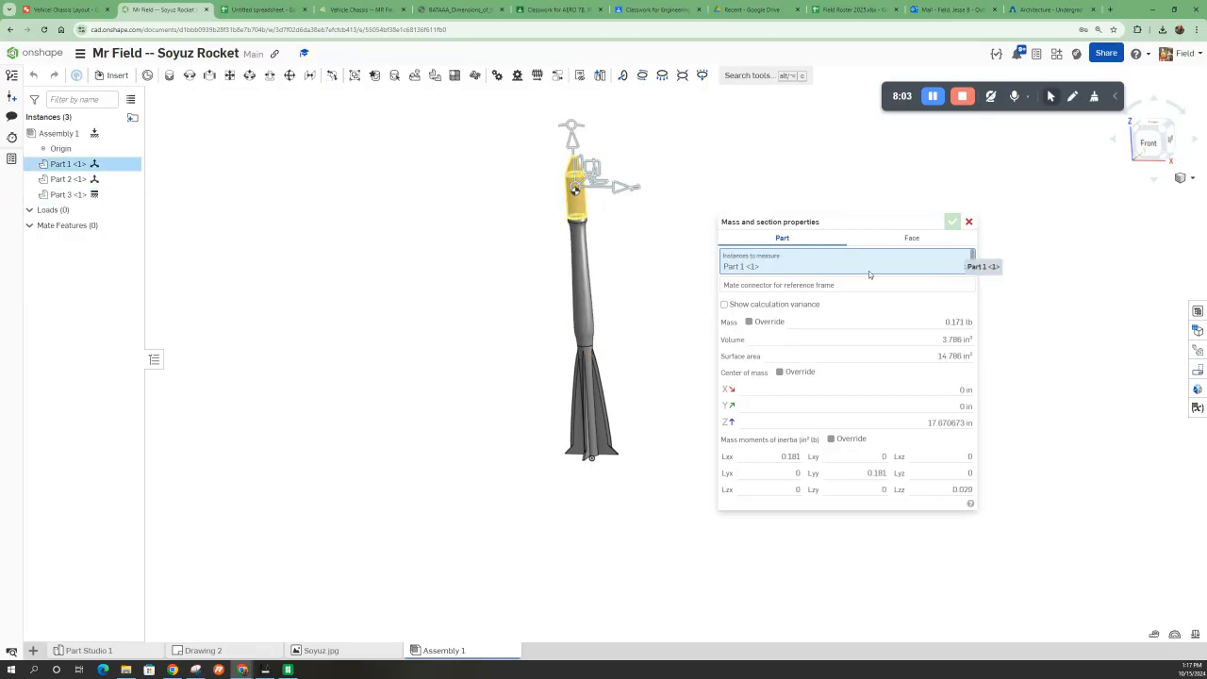
left_click(943, 425)
key("ctrl+c")
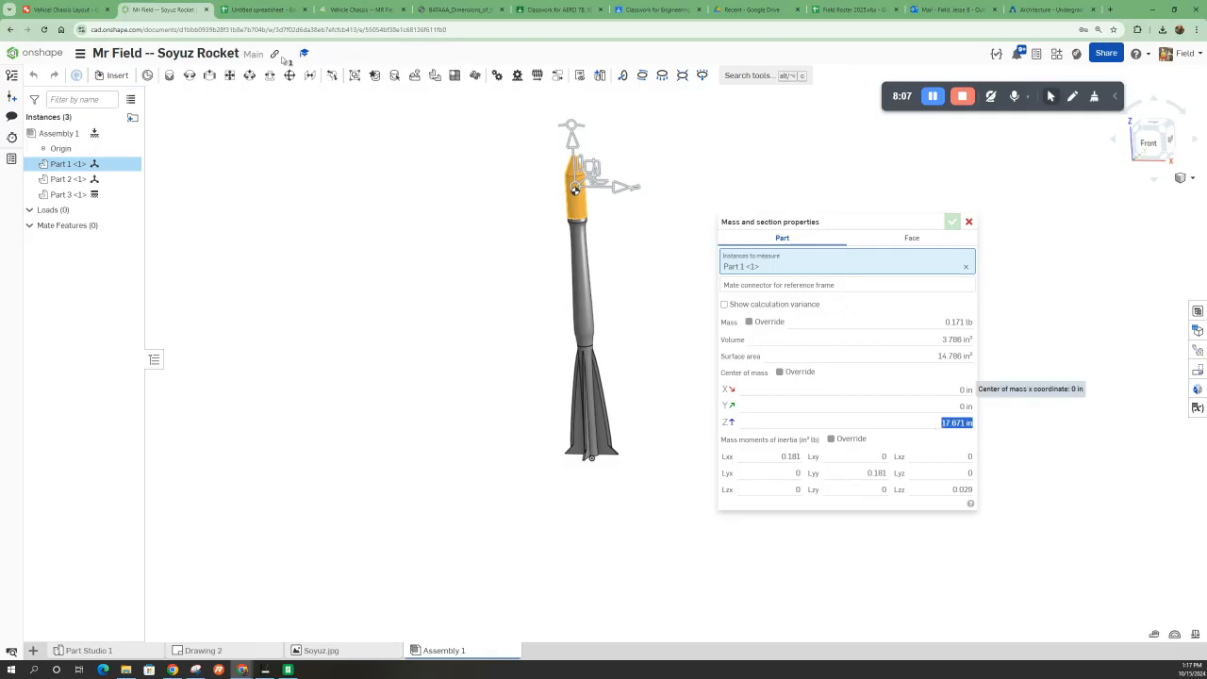
left_click(247, 9)
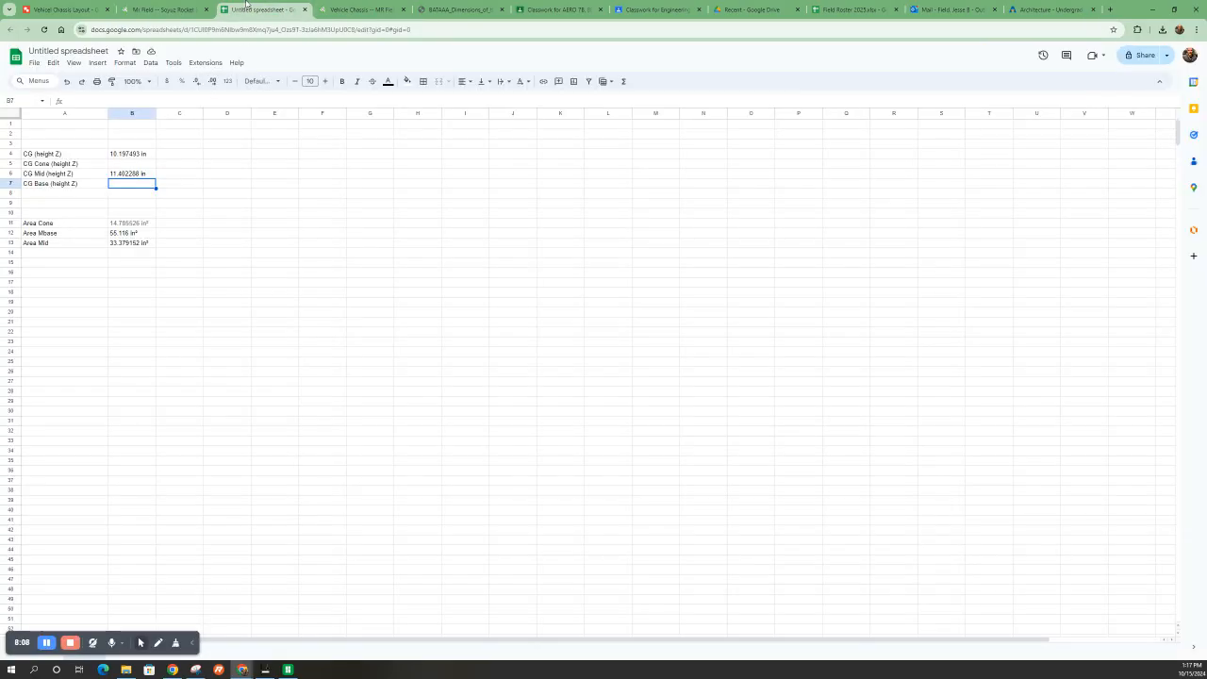
left_click(122, 167)
key("ctrl+v")
Copy the base's center-of-mass Z value from Part 2's mass properties in Onshape and enter 3.602847 in in spreadsheet cell B7
left_click(126, 190)
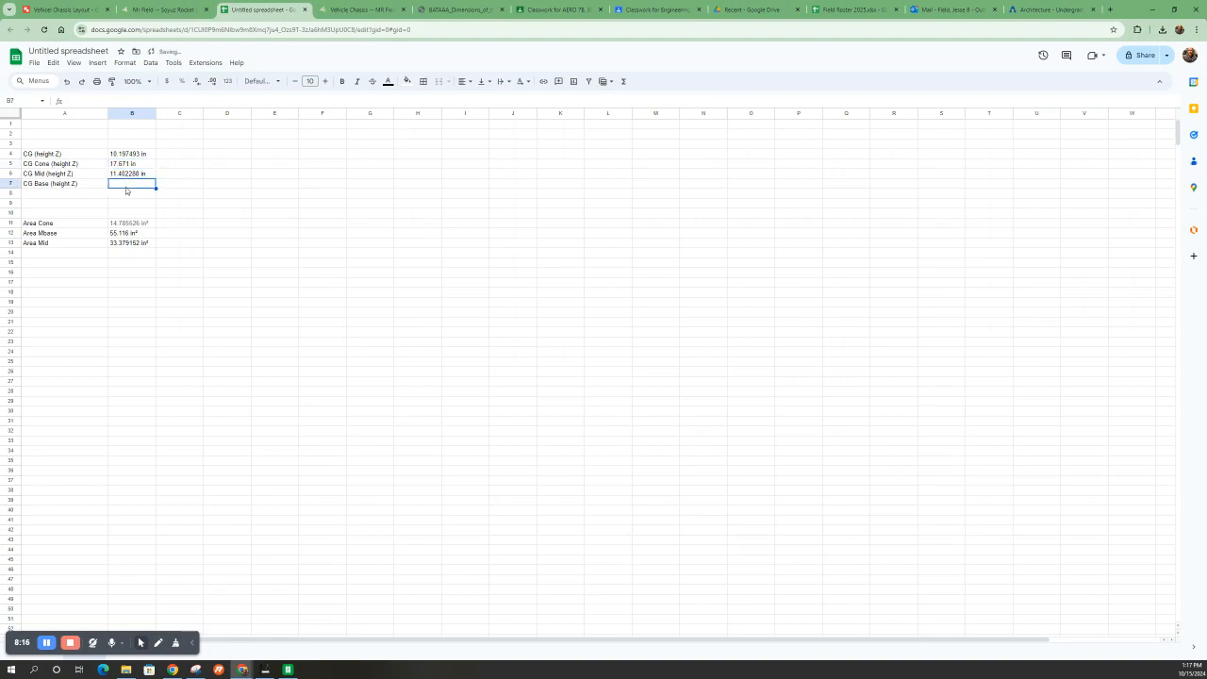
left_click(340, 9)
left_click(176, 6)
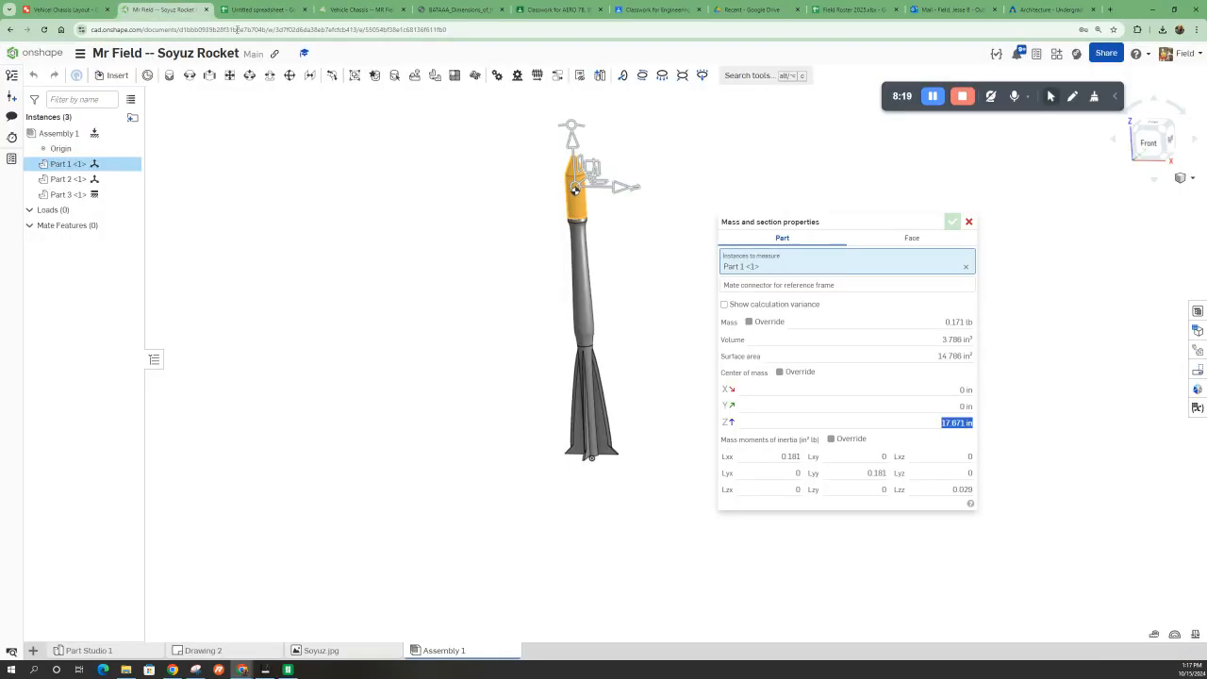
left_click(964, 267)
left_click(594, 391)
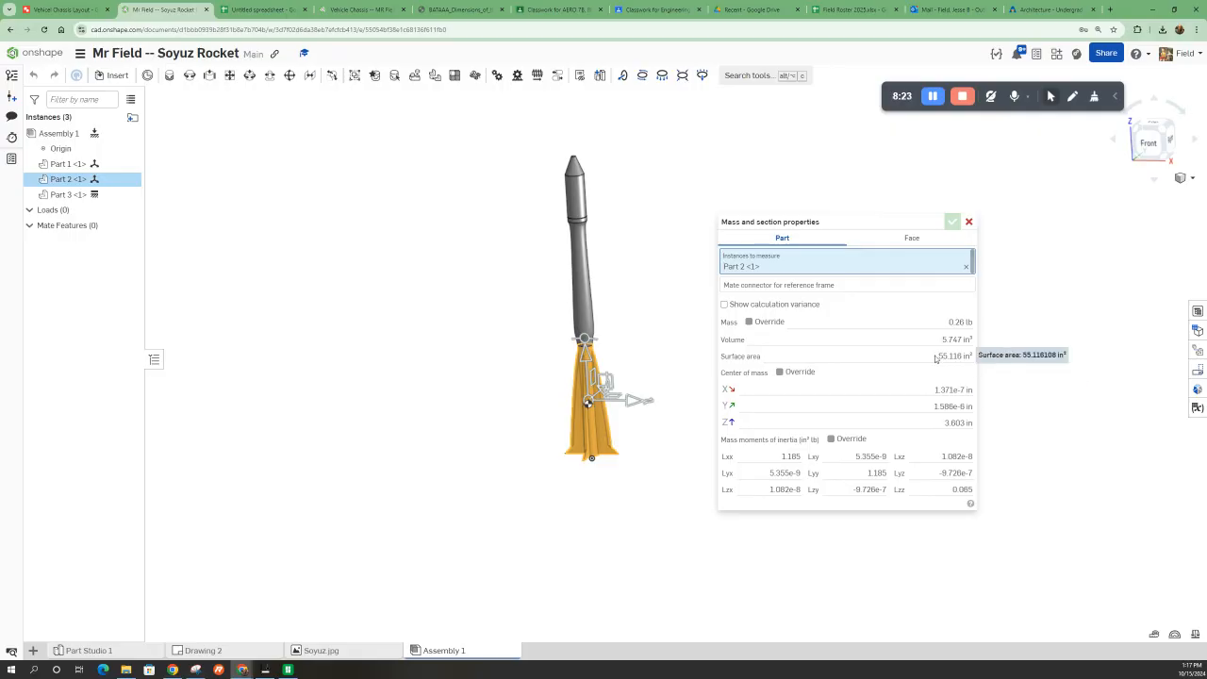
left_click(953, 422)
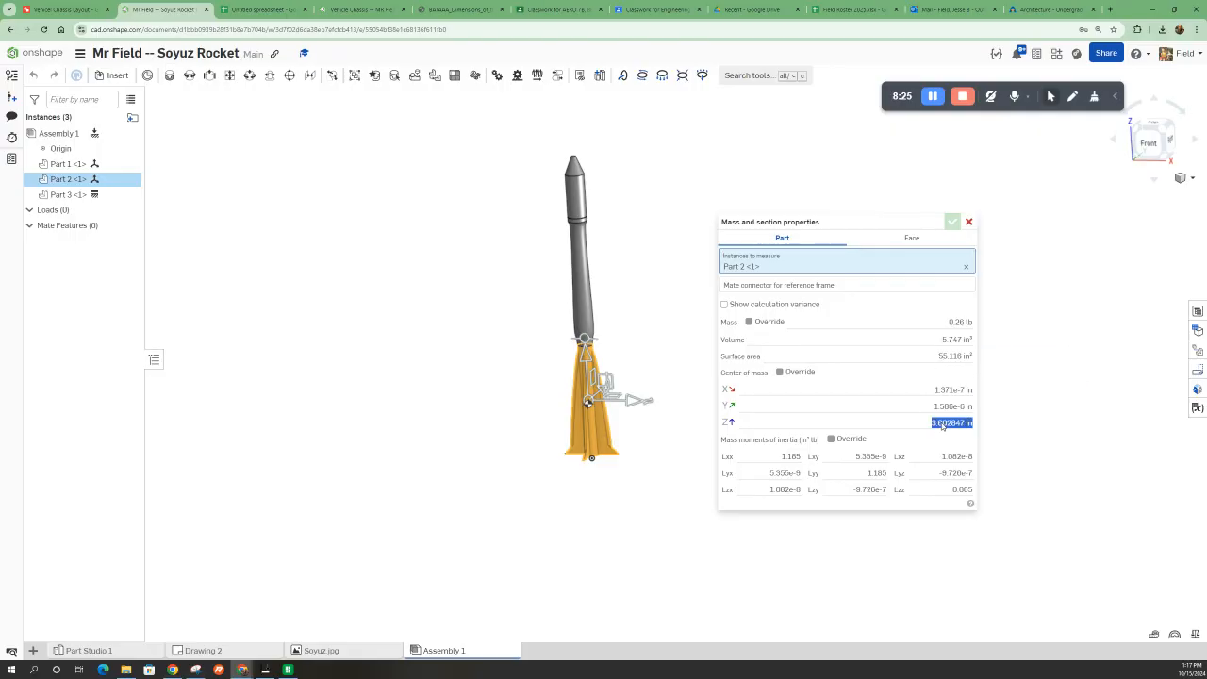
left_click(252, 11)
type("3.602847 in")
left_click(311, 328)
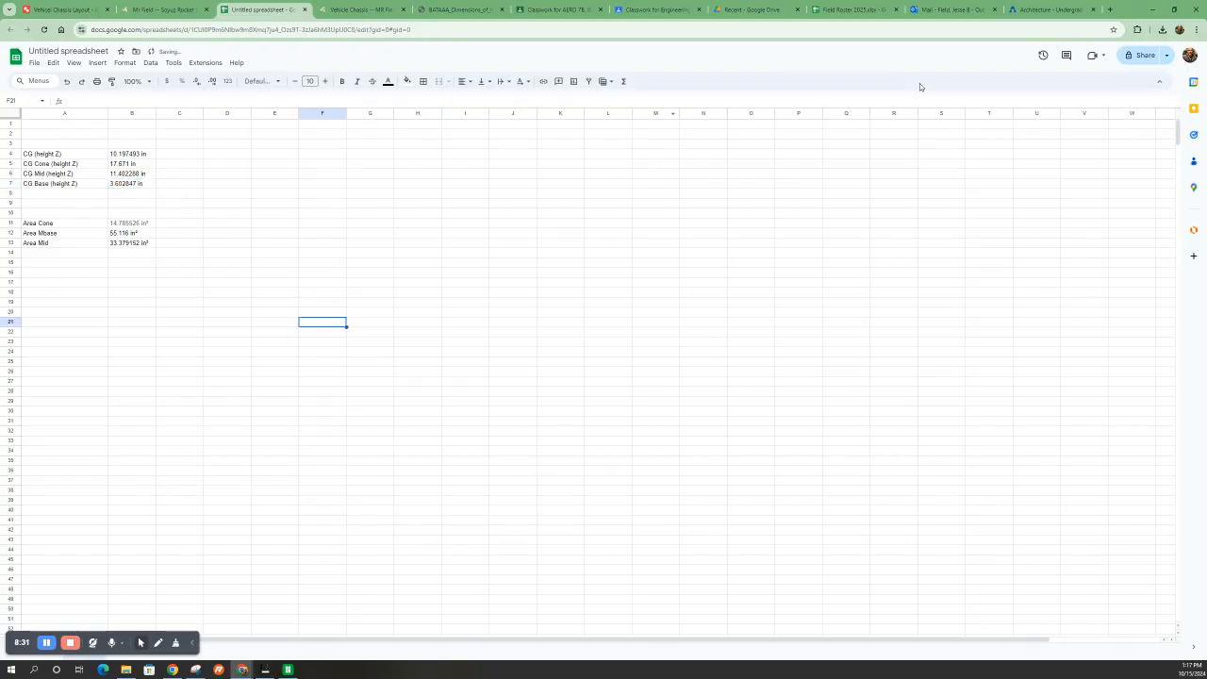
Separate the spreadsheet into its own window and place it side by side with the Centroids presentation showing the simple-shape centroid slide
left_click_drag(274, 9, 1, 130)
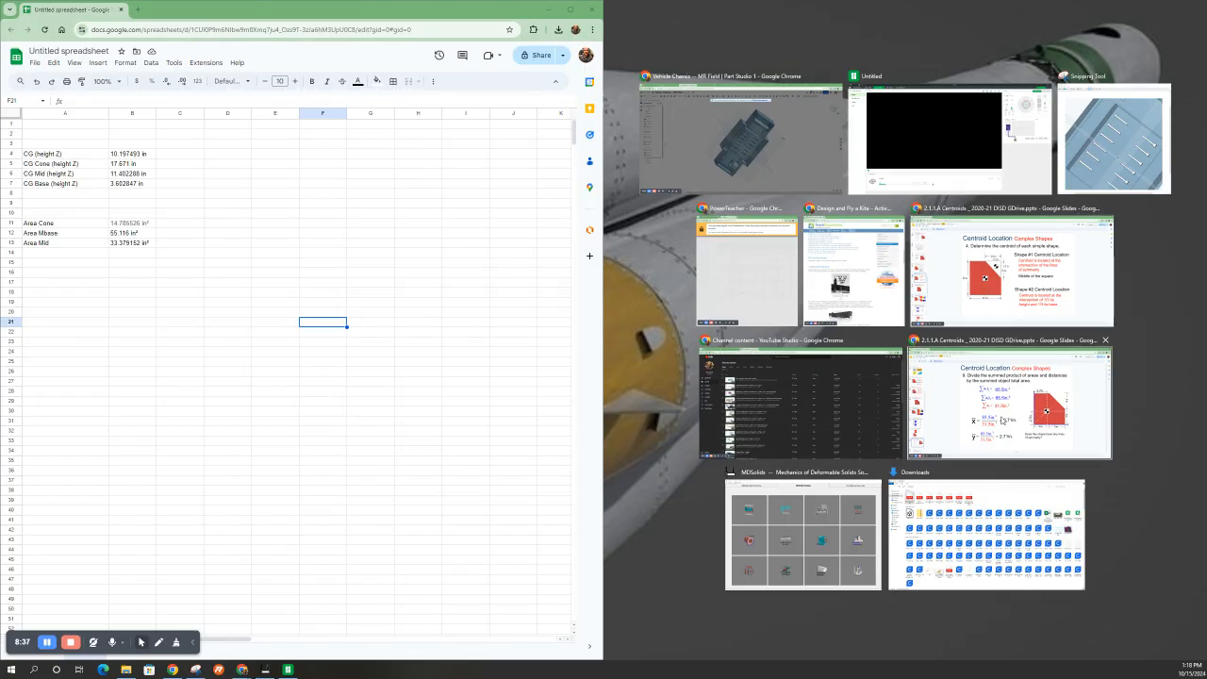
left_click(998, 300)
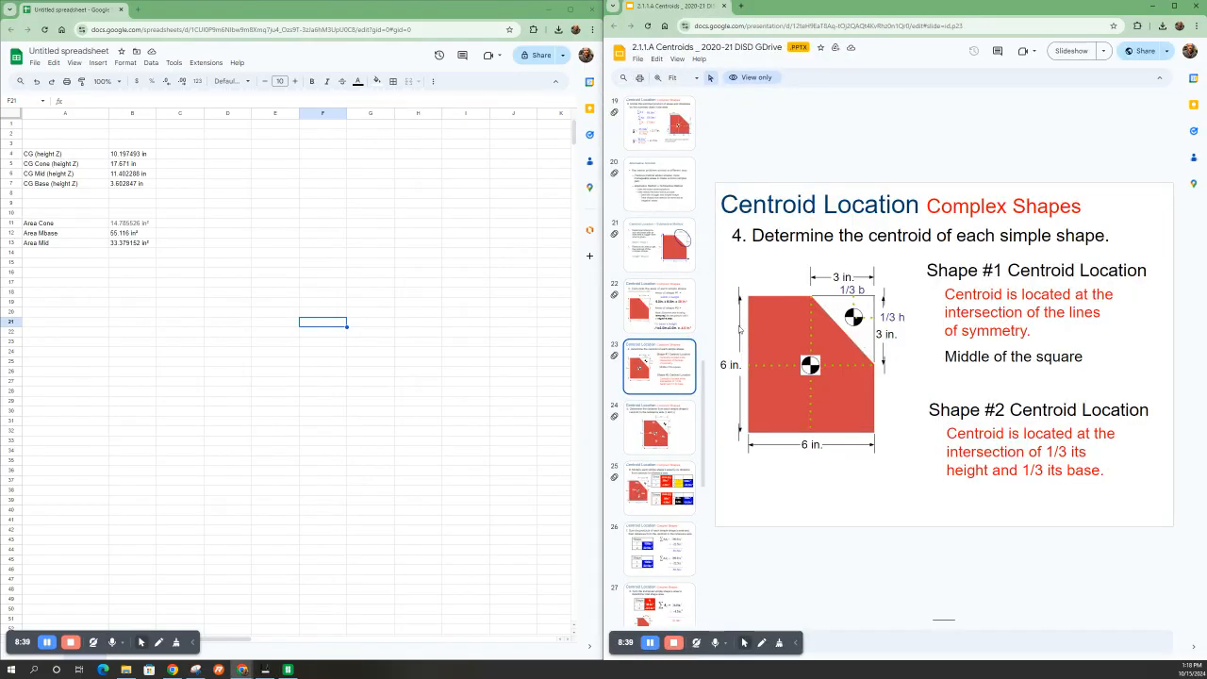
scroll(668, 383, "down", 1)
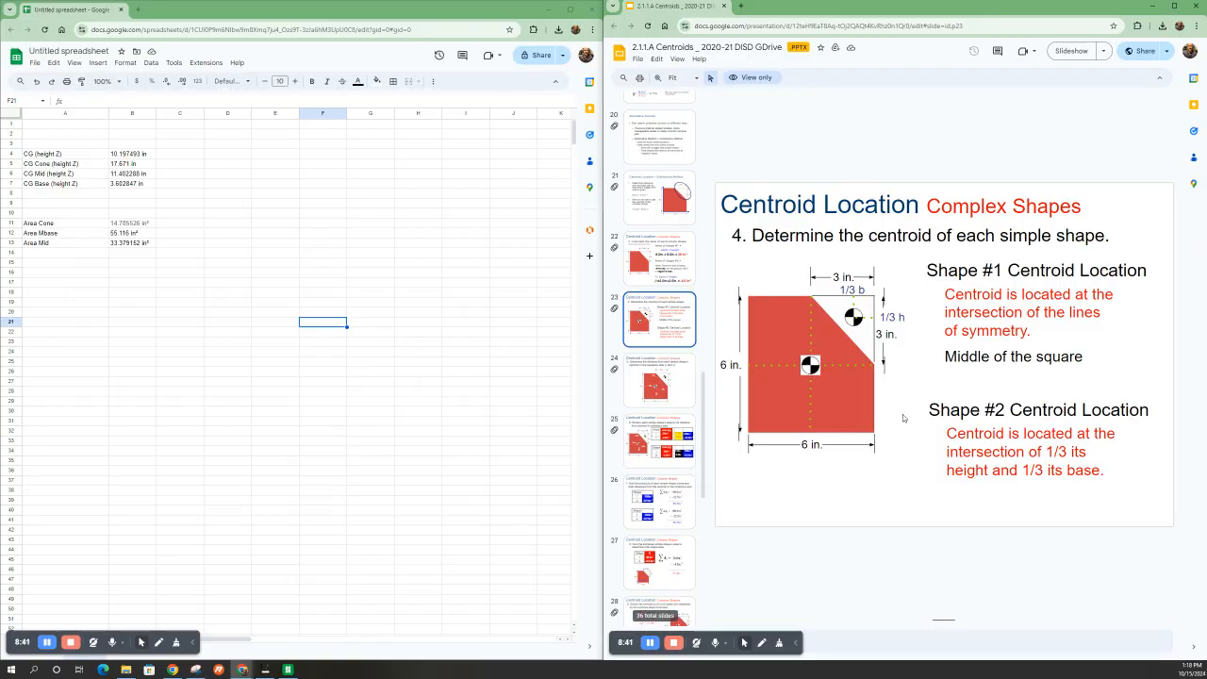